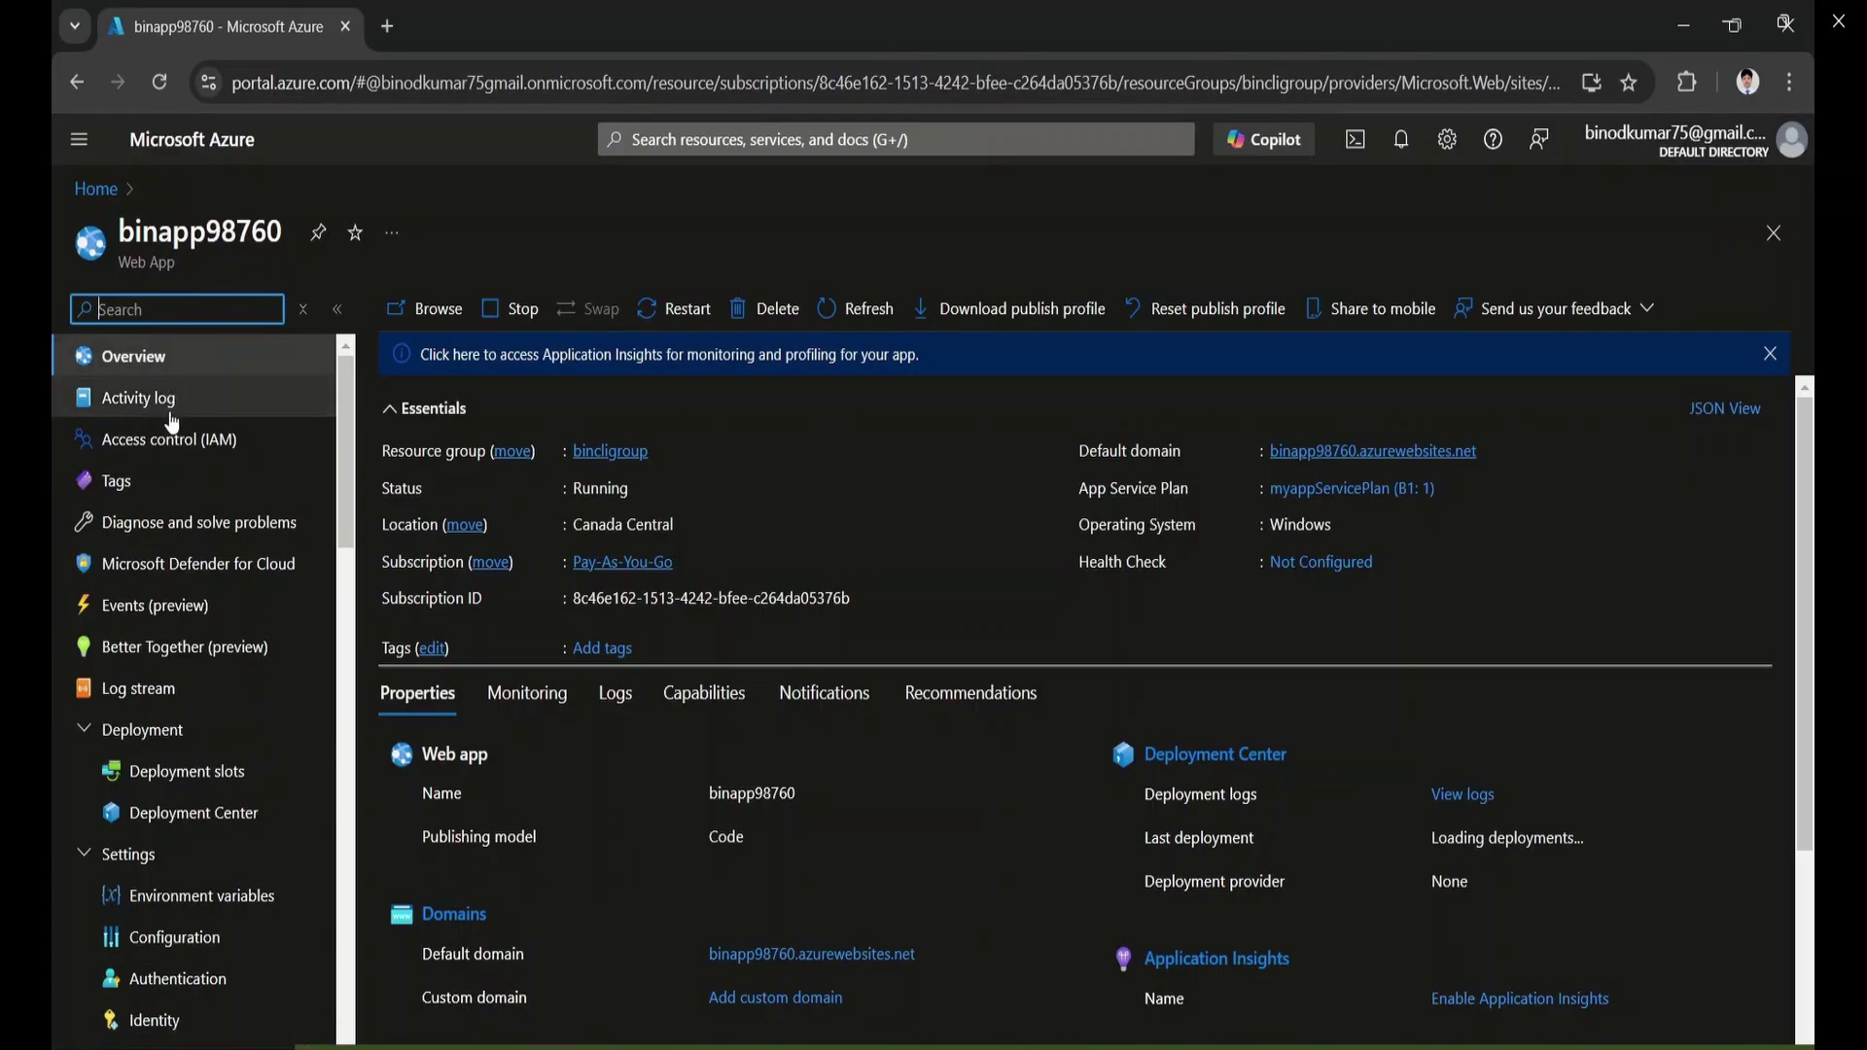
Upgrade the web app's App Service plan to Standard S1 for deployment slots and return to its Deployment slots page
left_click(189, 778)
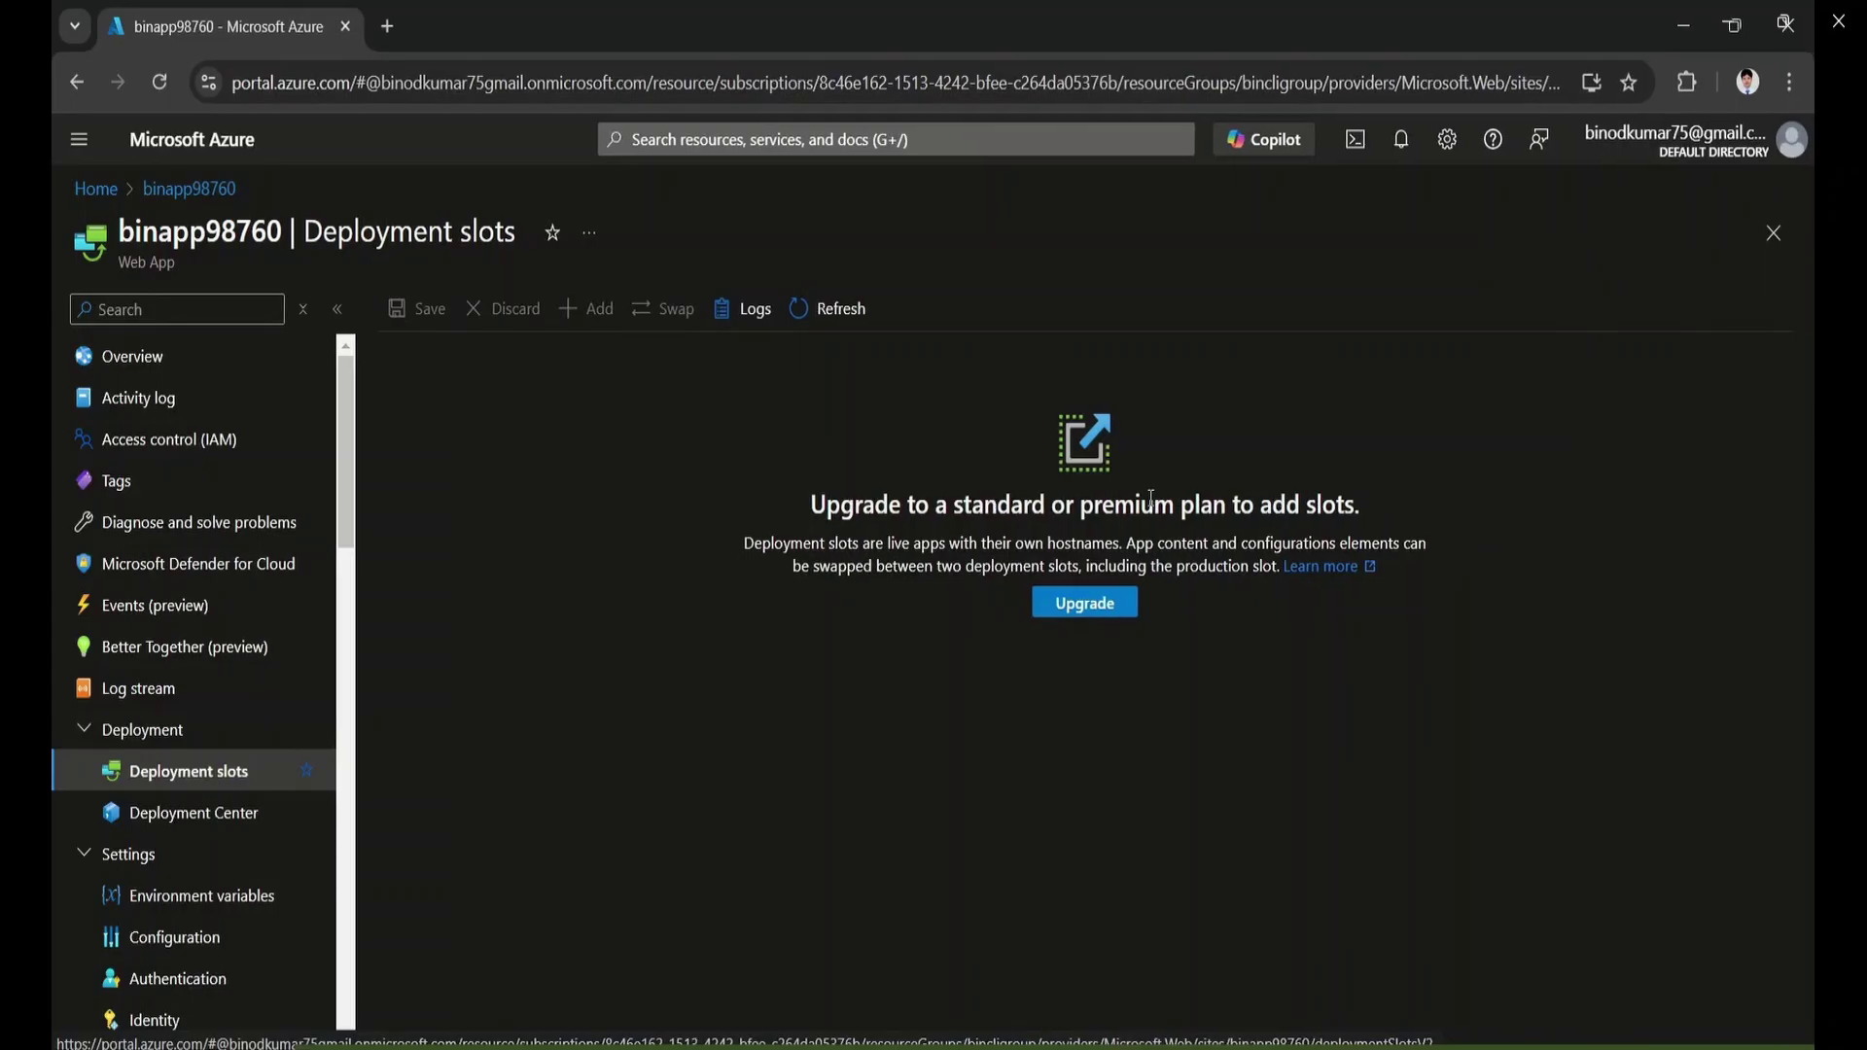
left_click(1087, 610)
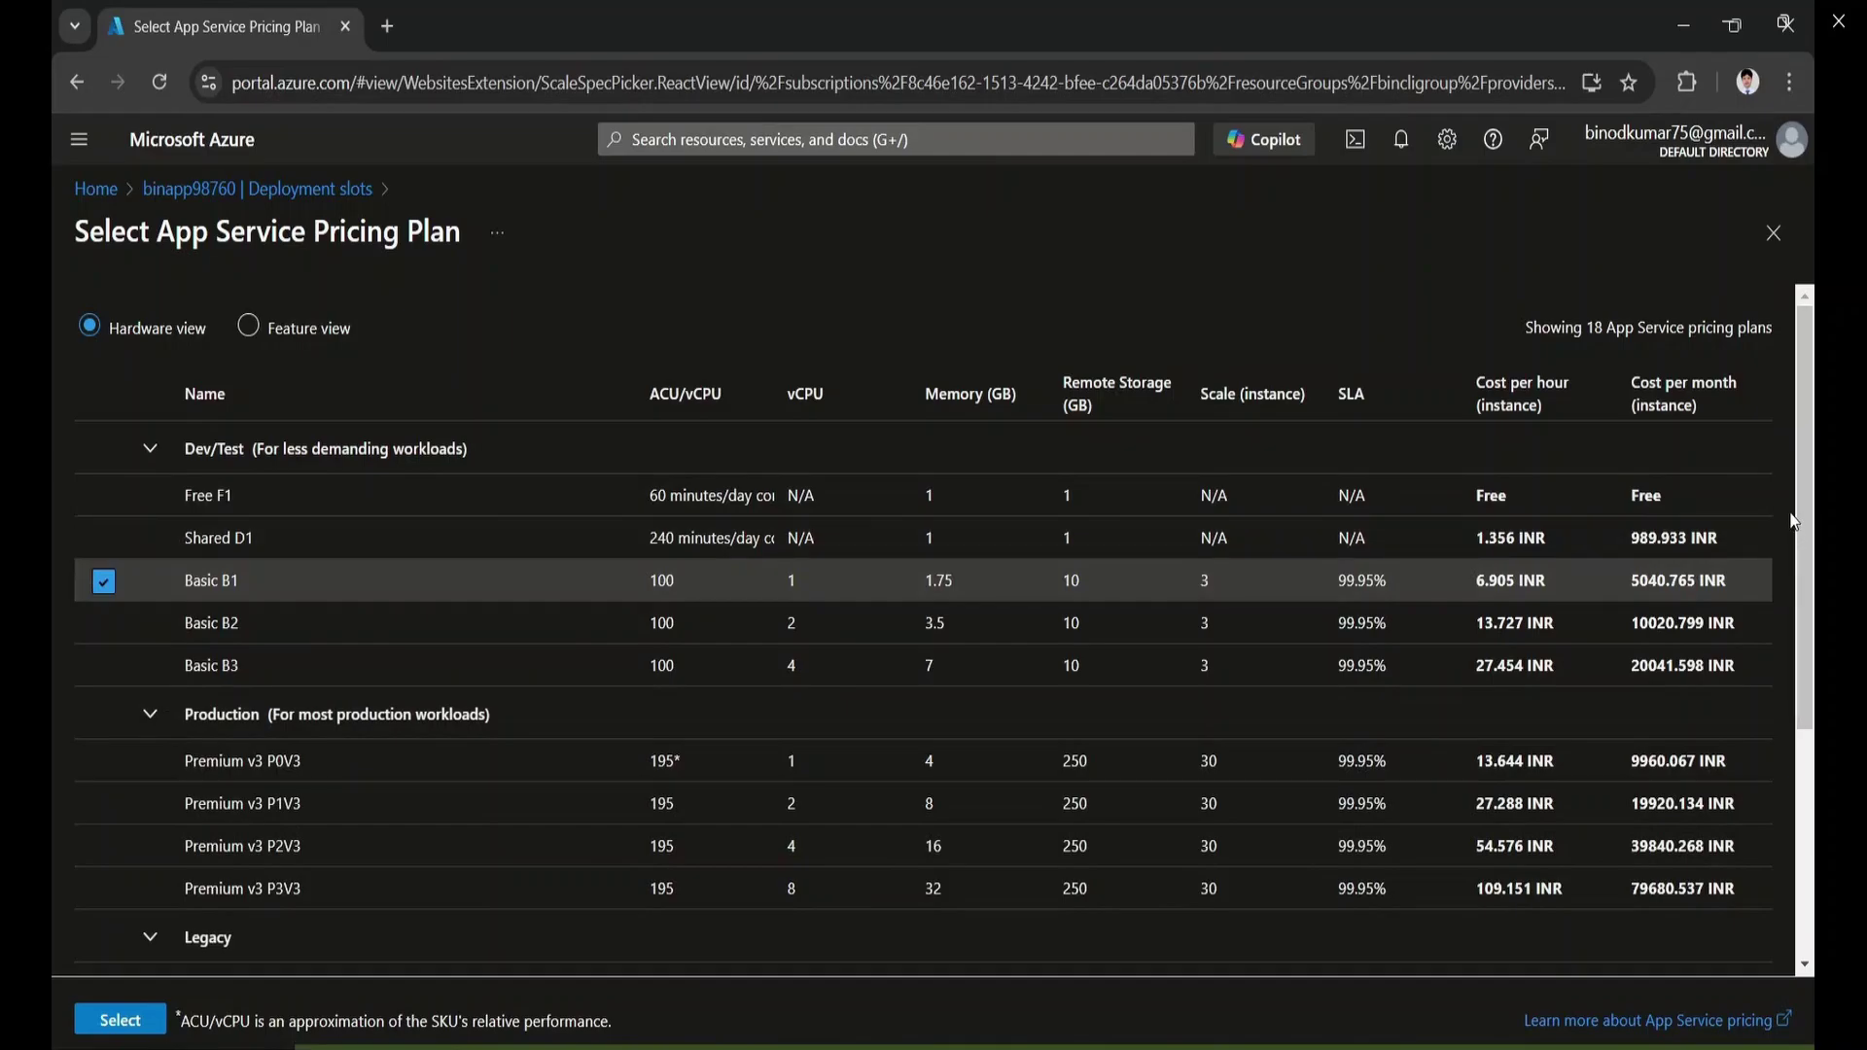
scroll(630, 826, "down", 3)
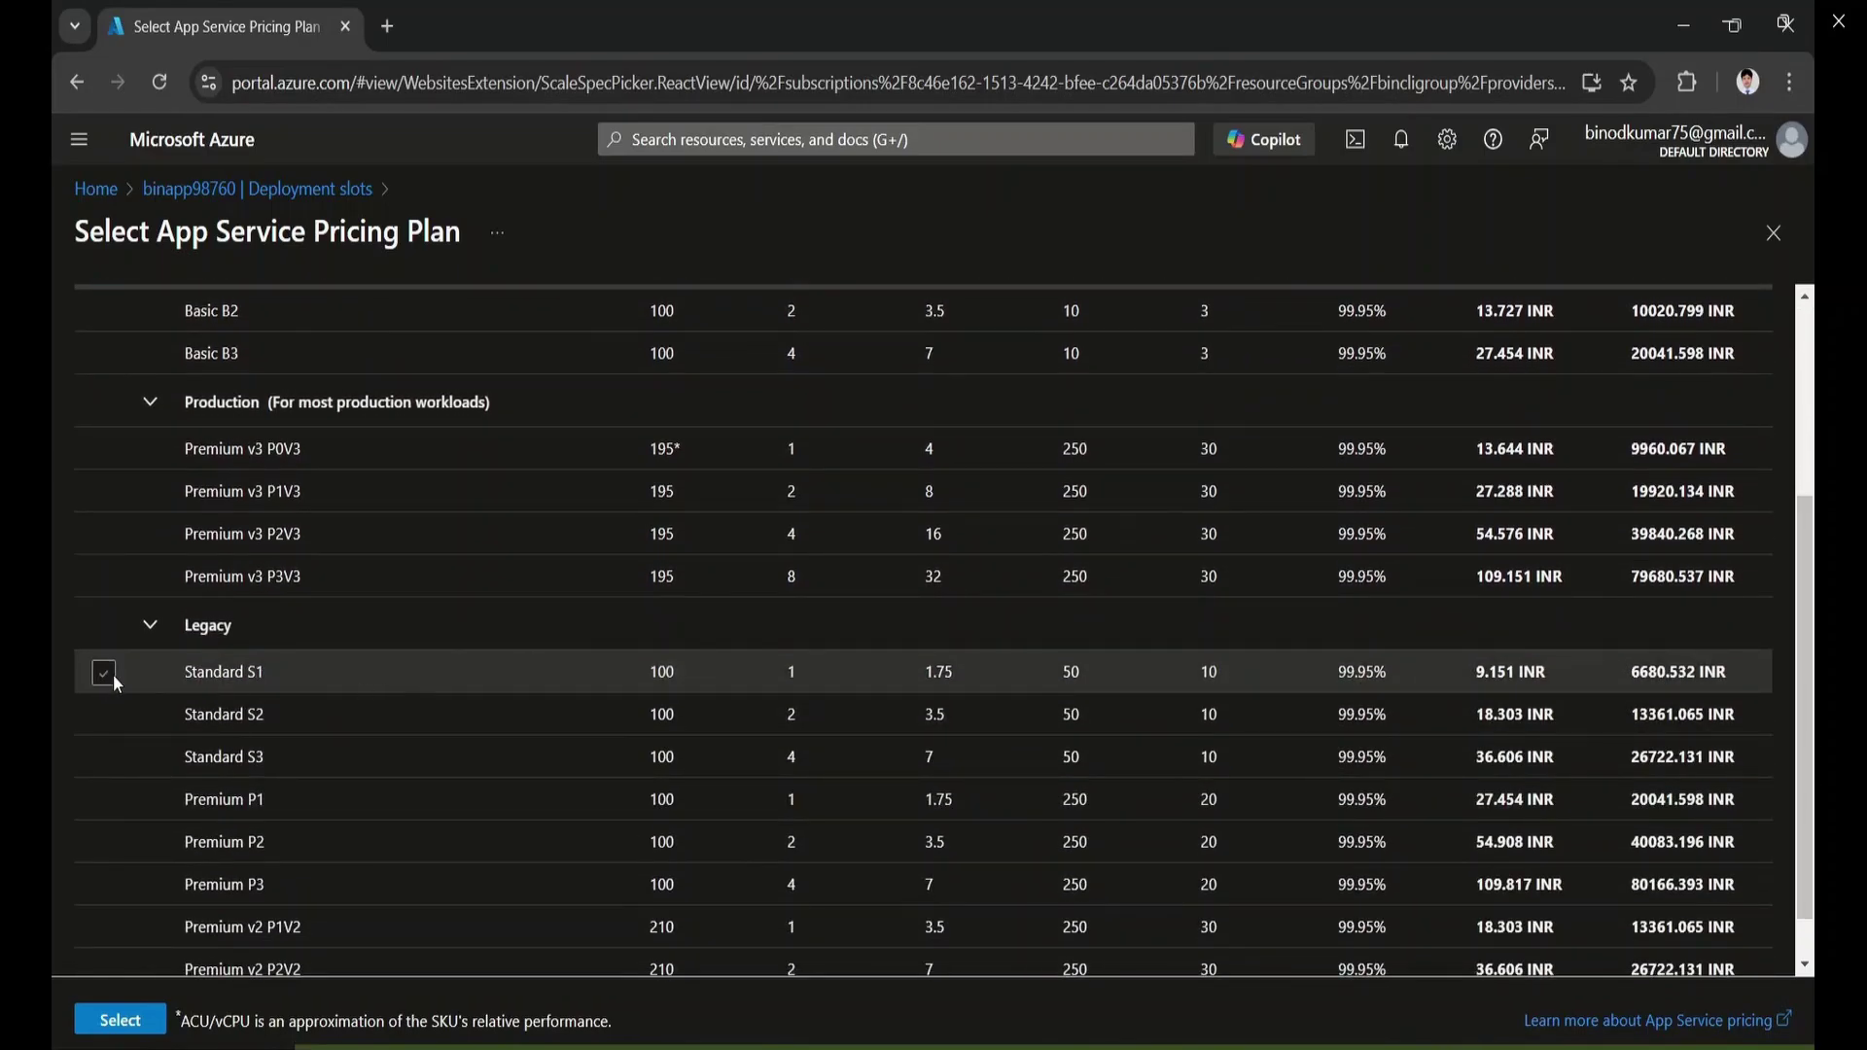
left_click(103, 675)
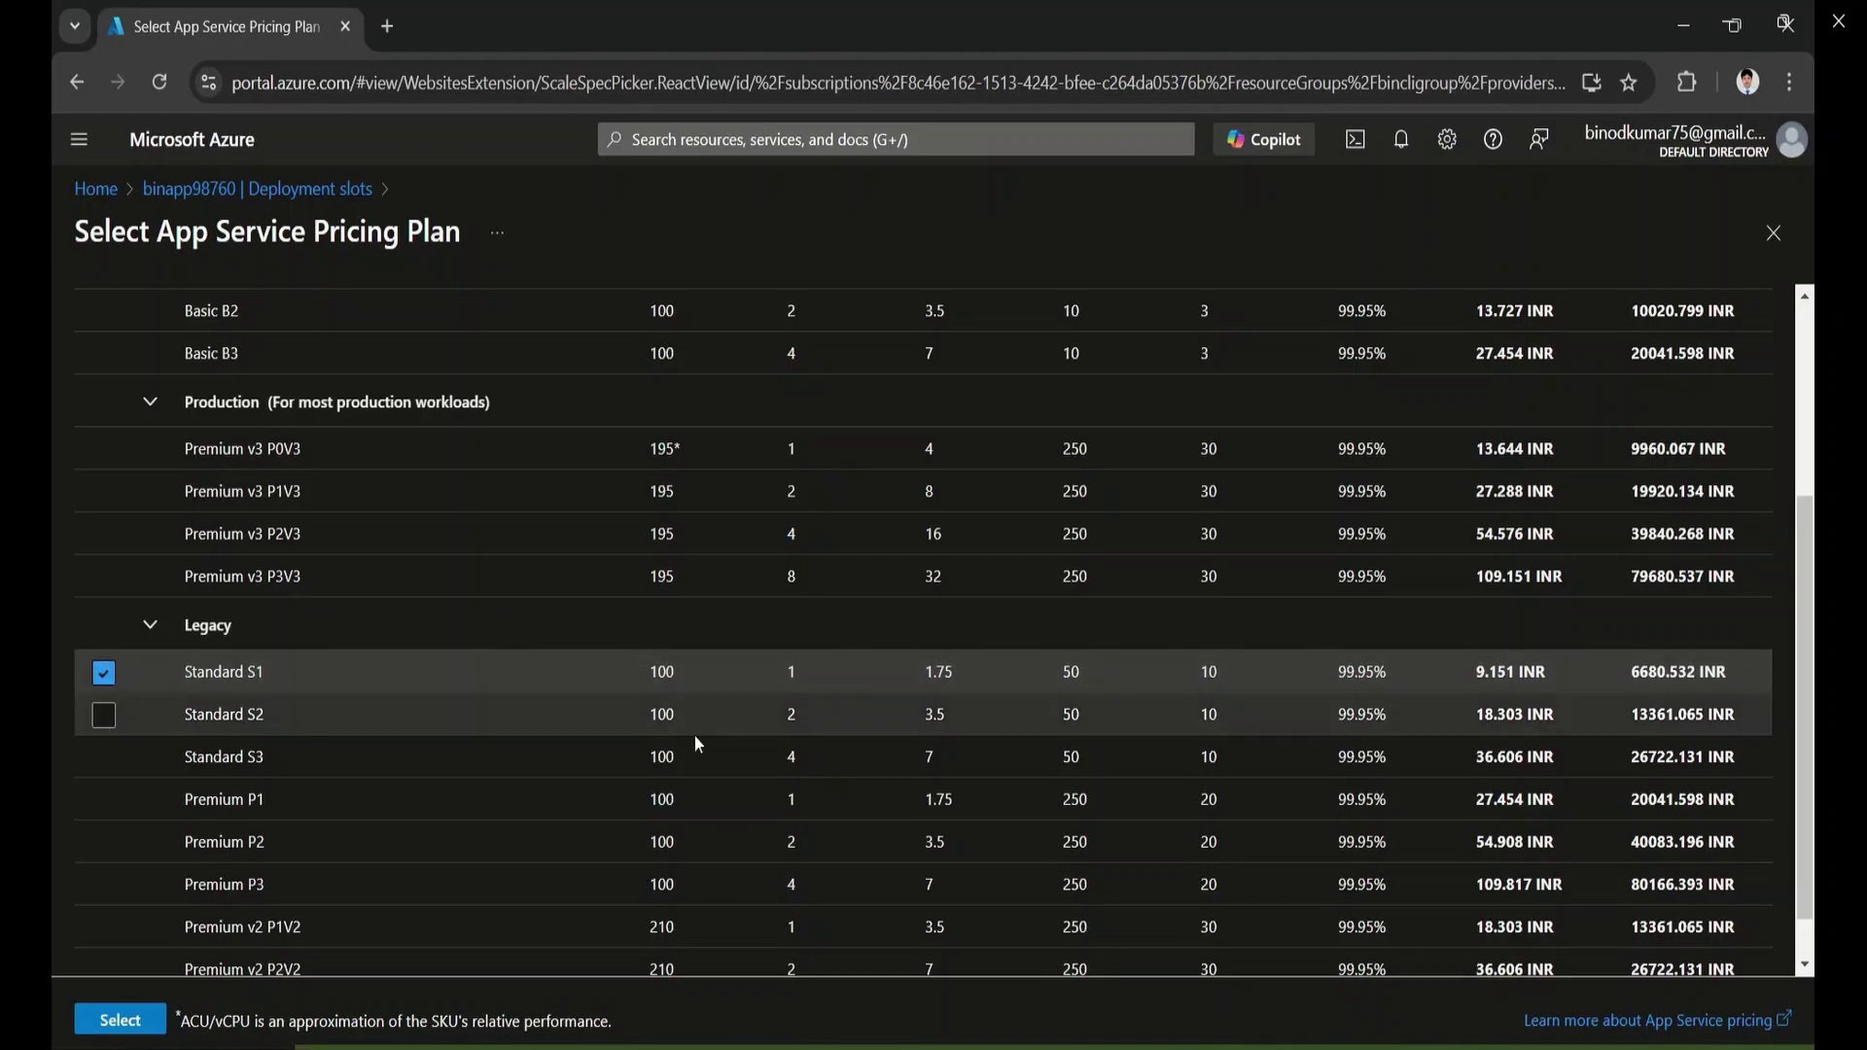
left_click(121, 1023)
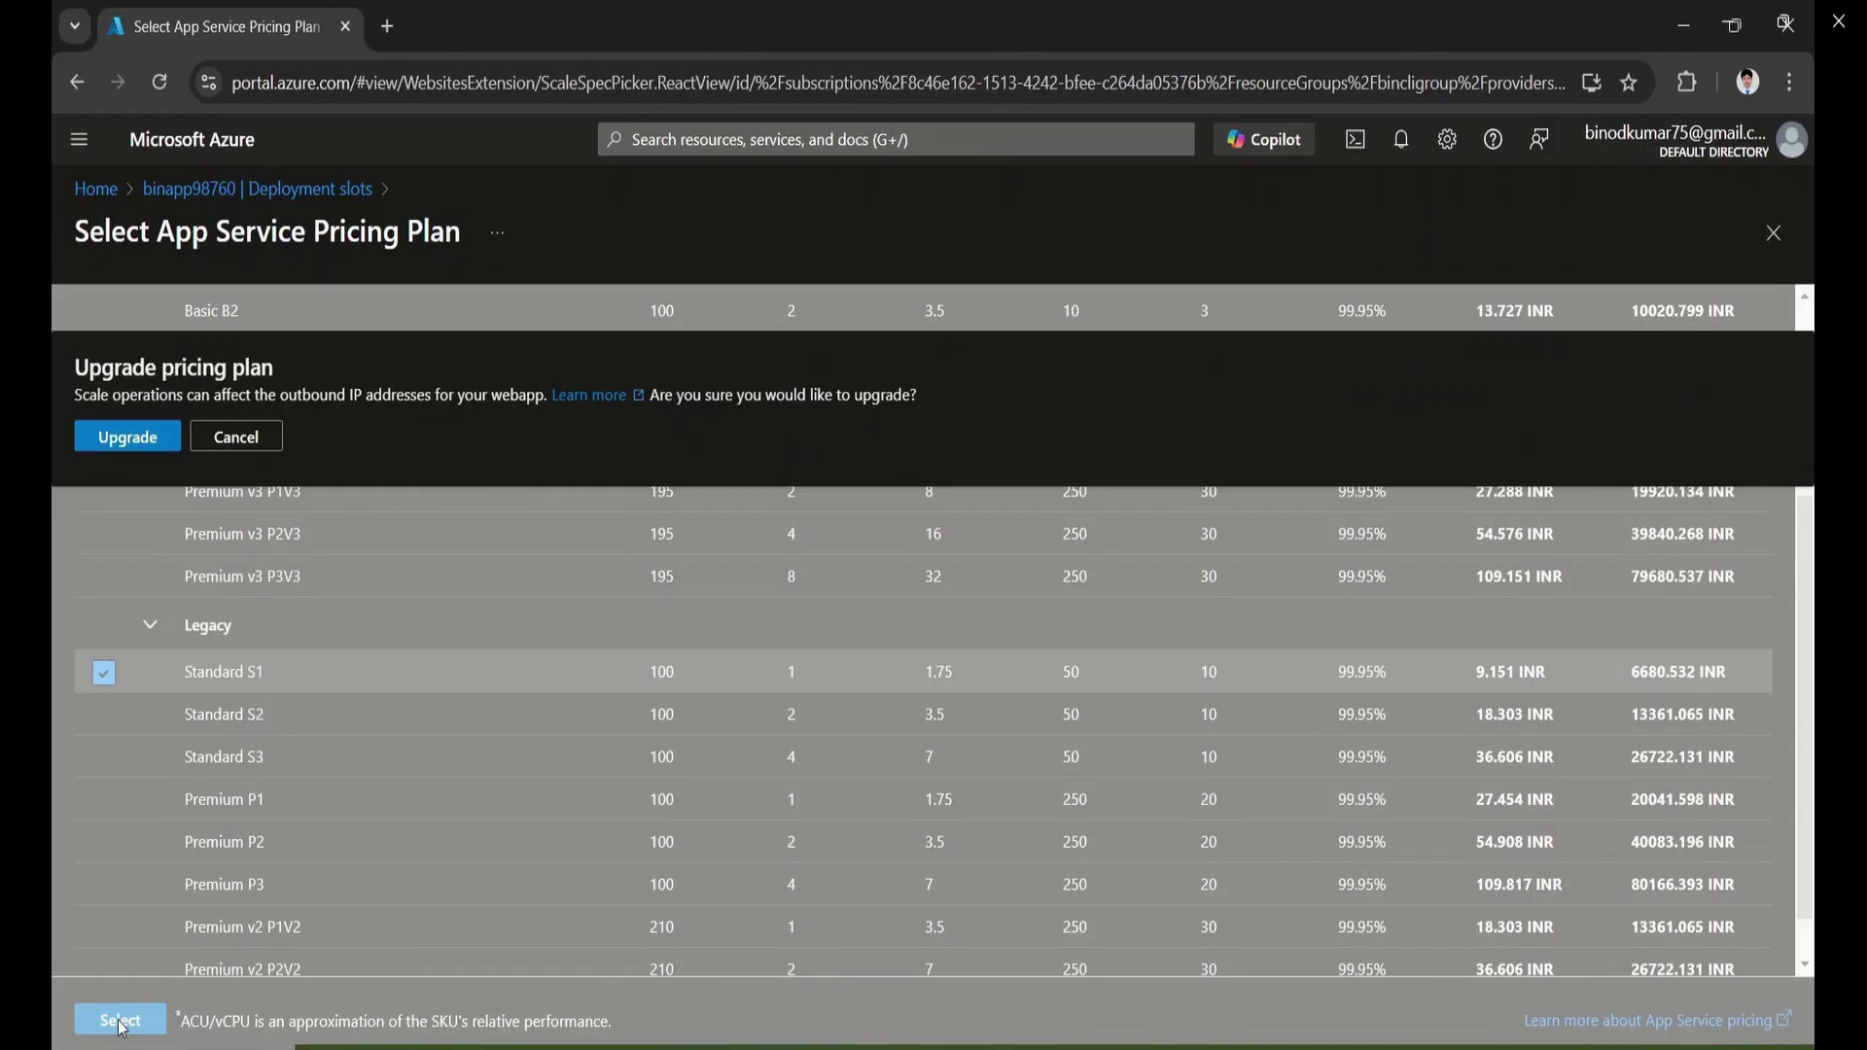
left_click(128, 440)
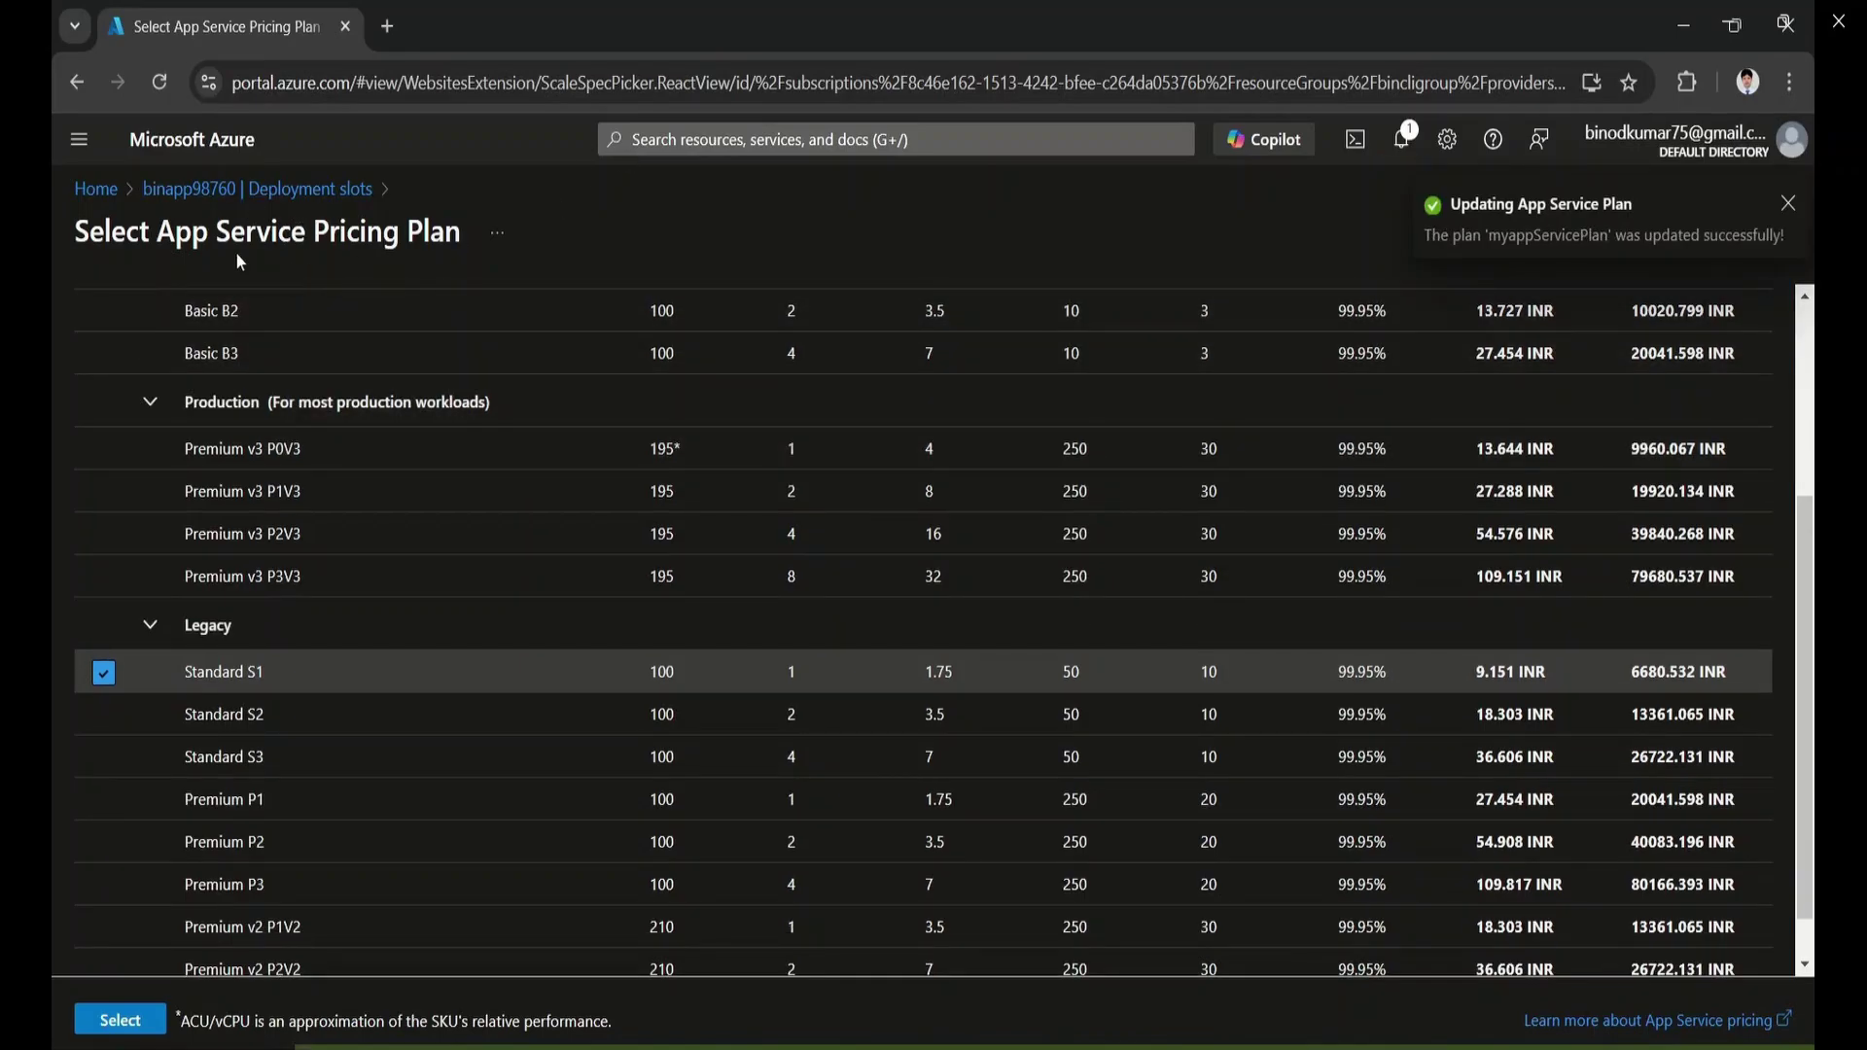
left_click(187, 190)
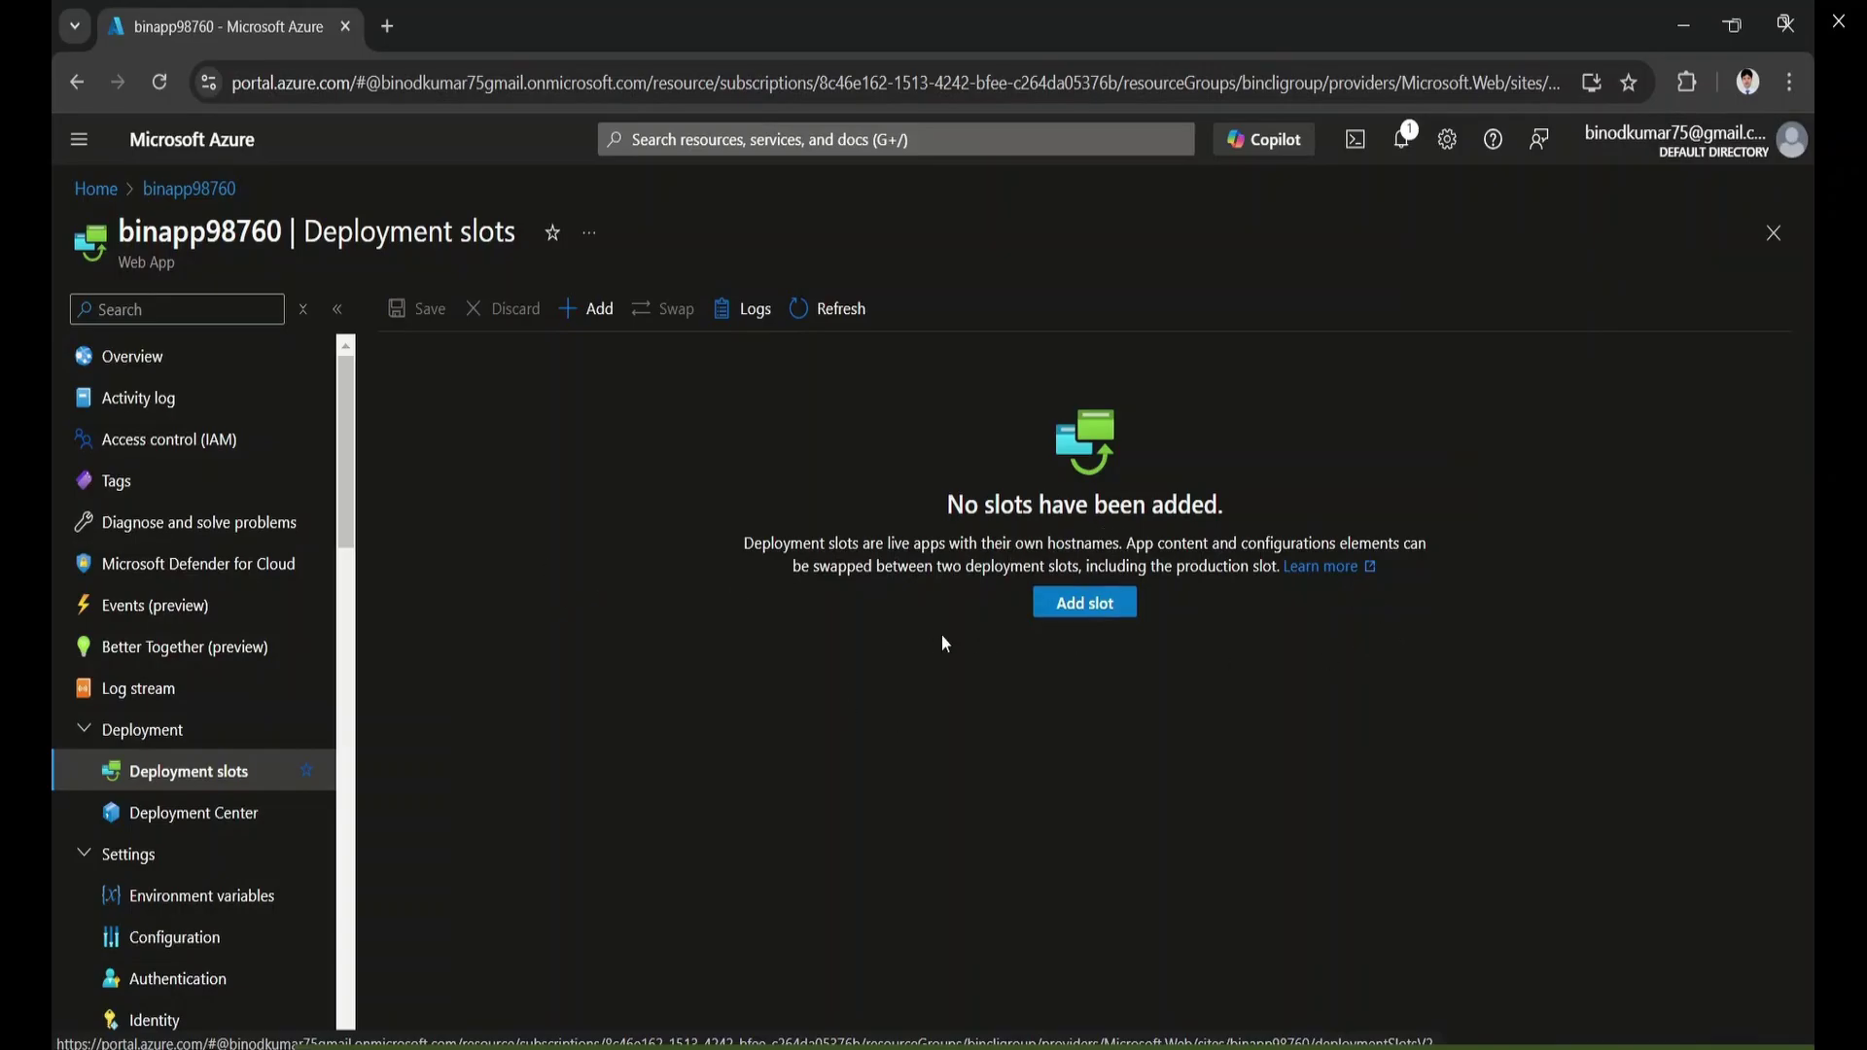
Start adding a deployment slot and enter binapp98prod as its name
left_click(1076, 608)
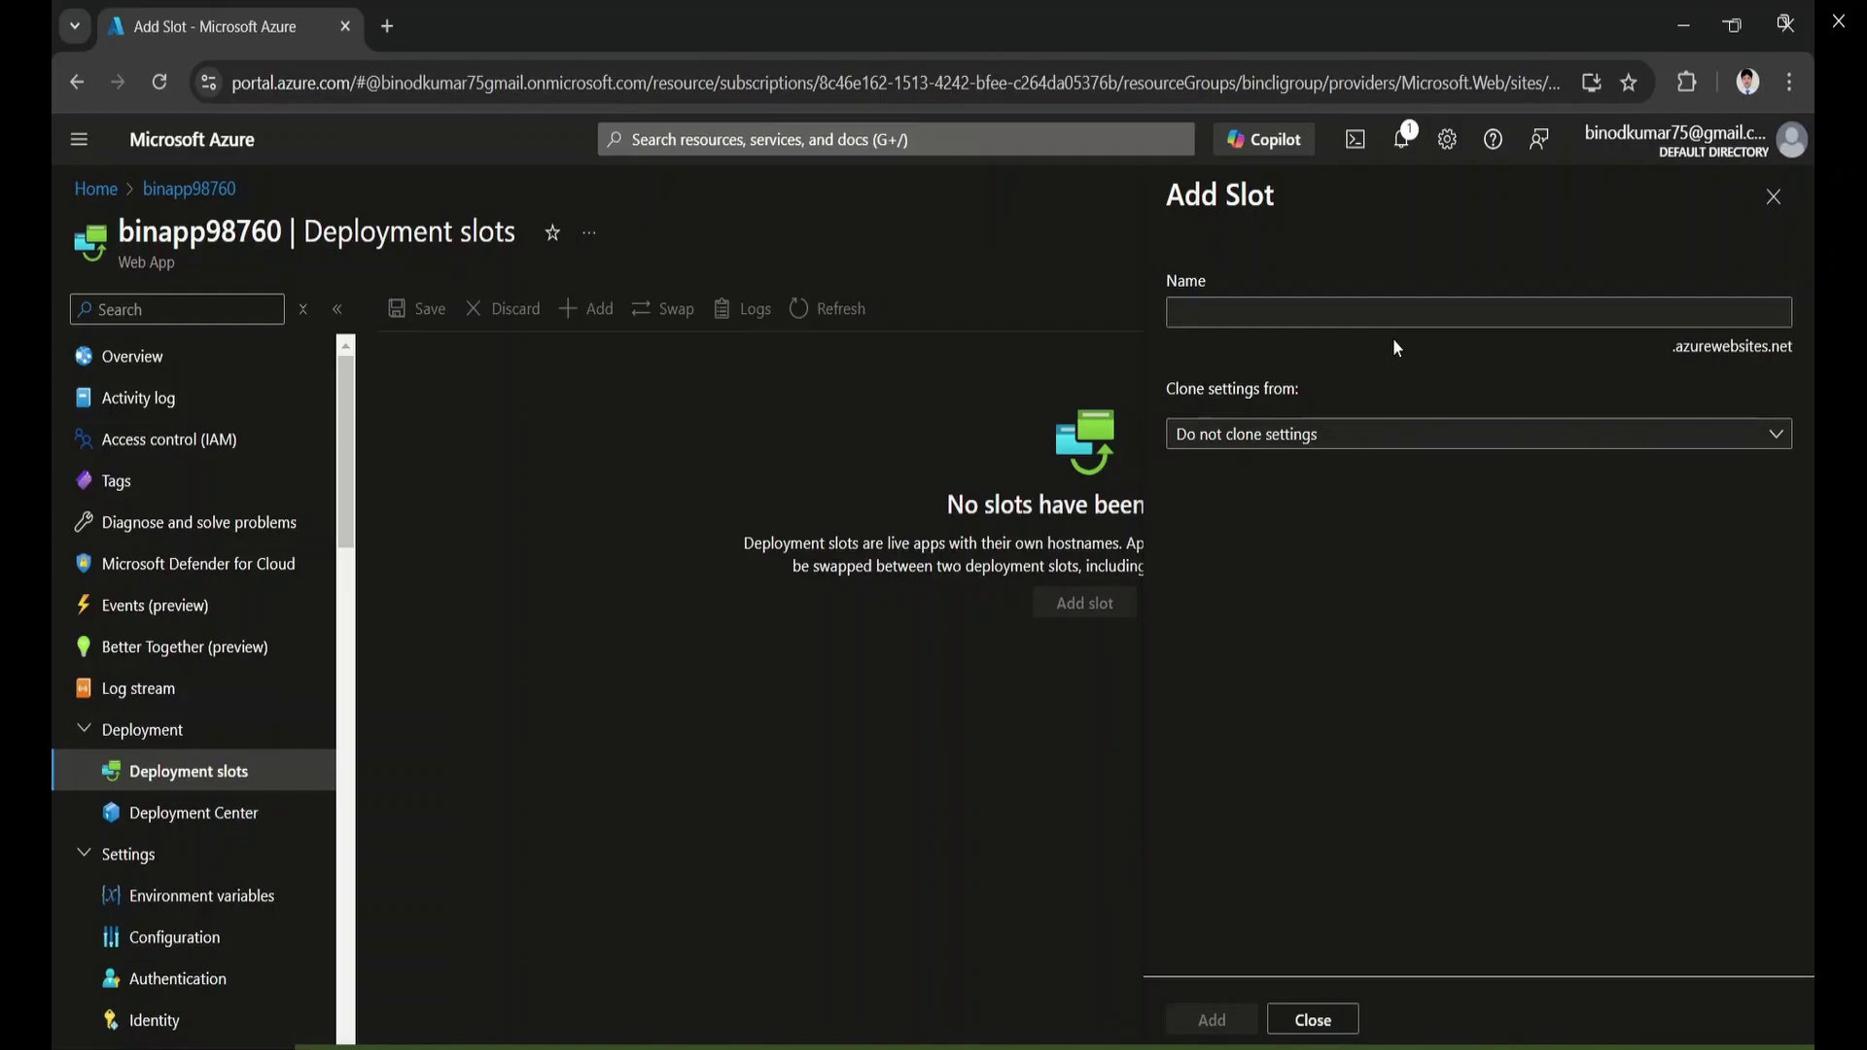
left_click(1225, 309)
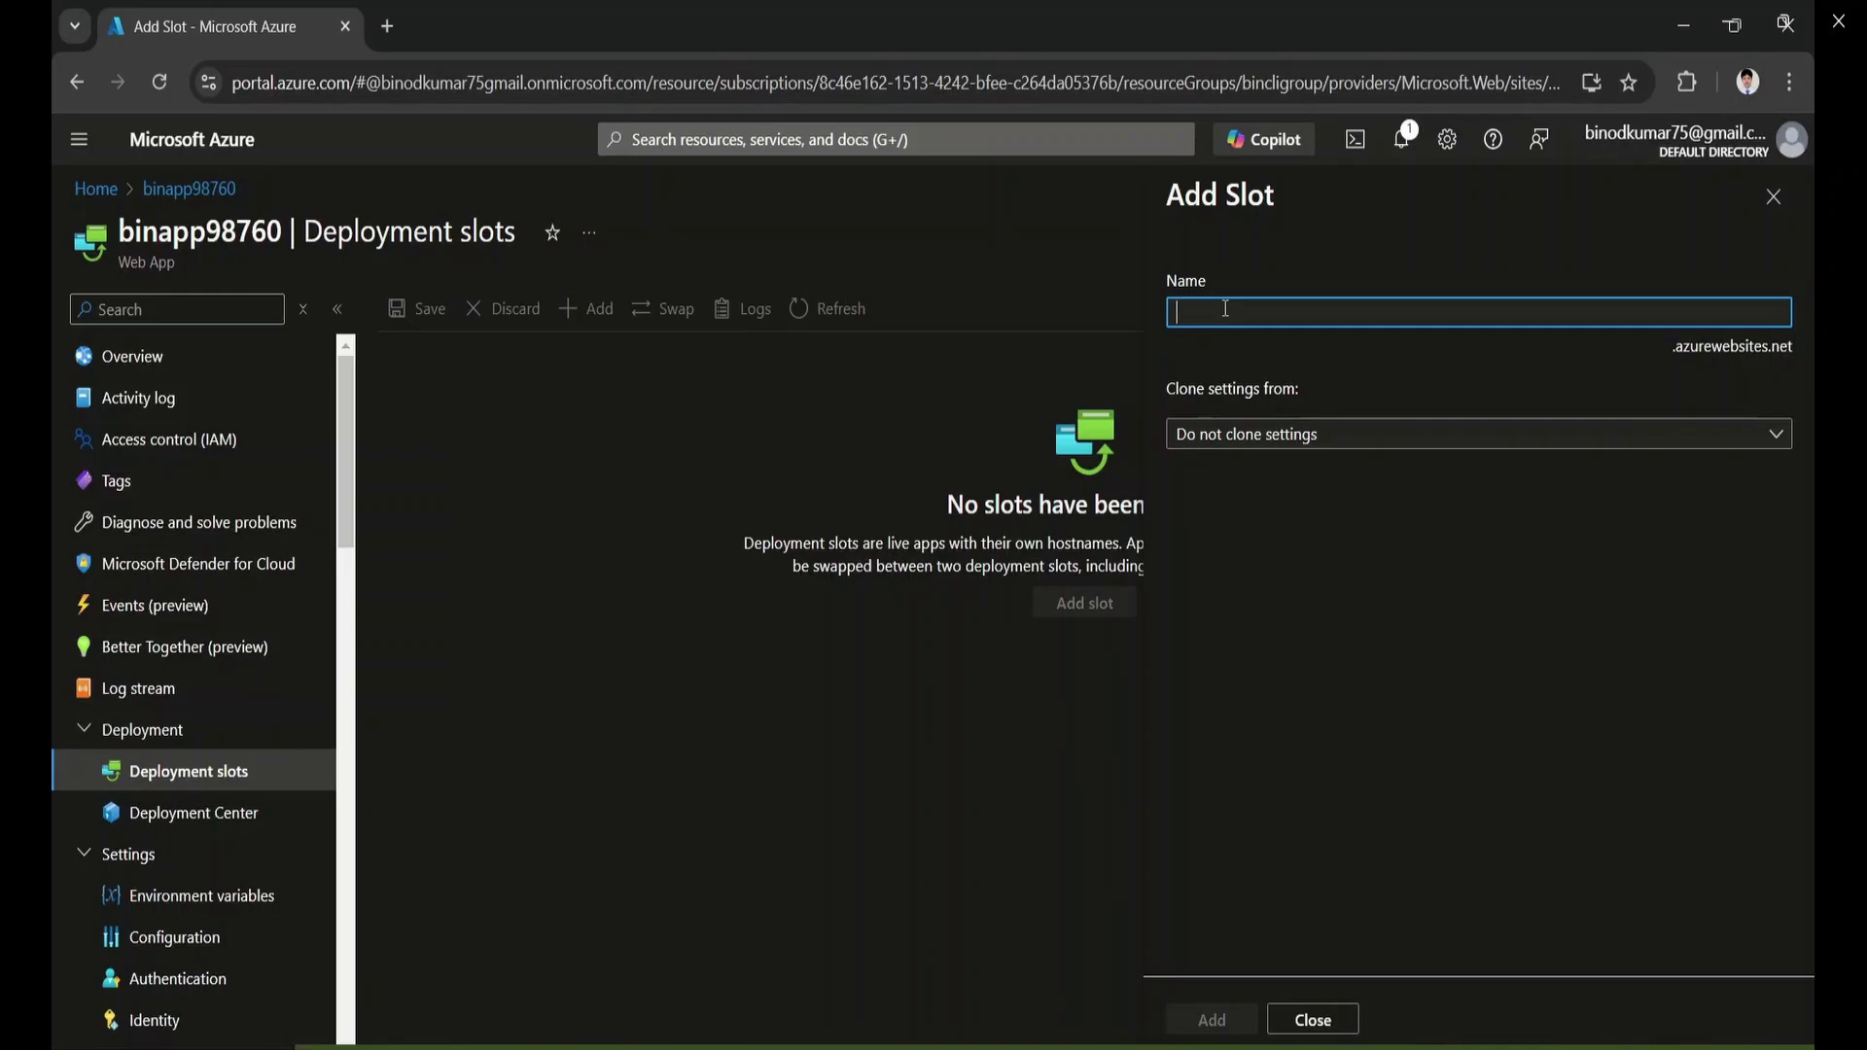
type("bin")
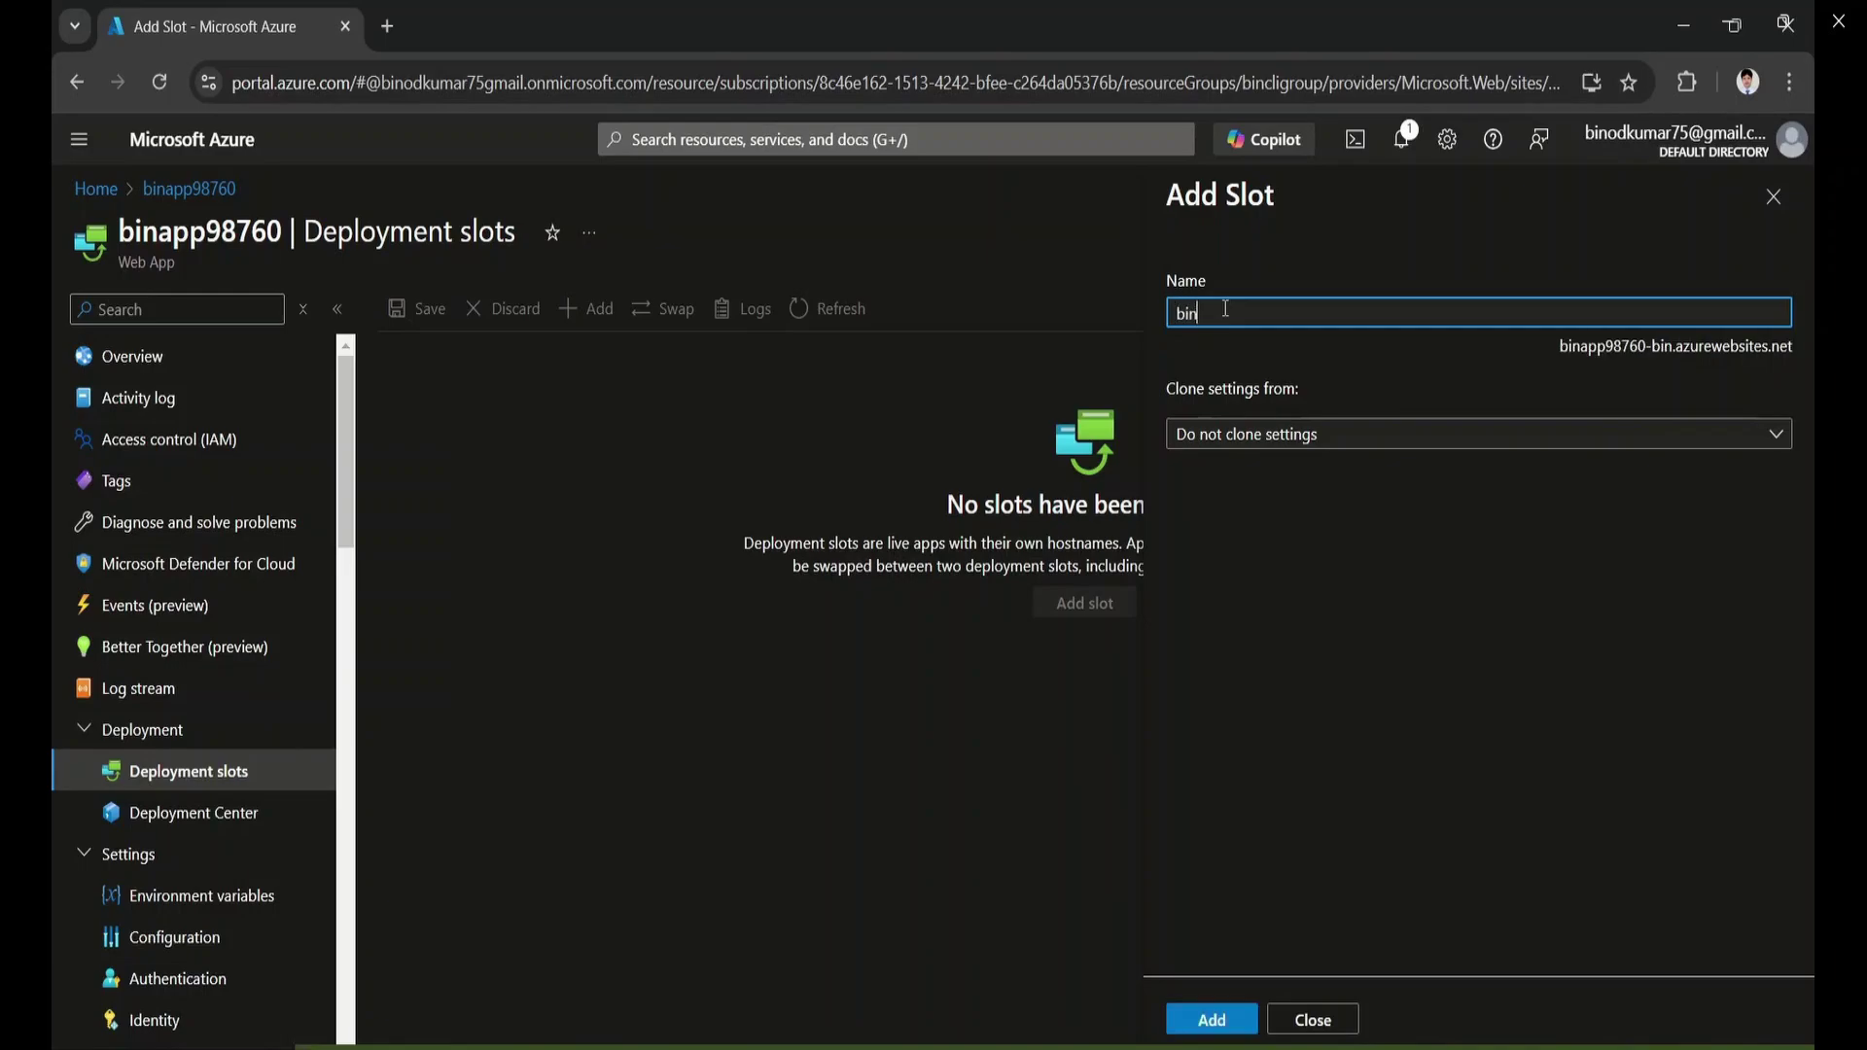
type("app")
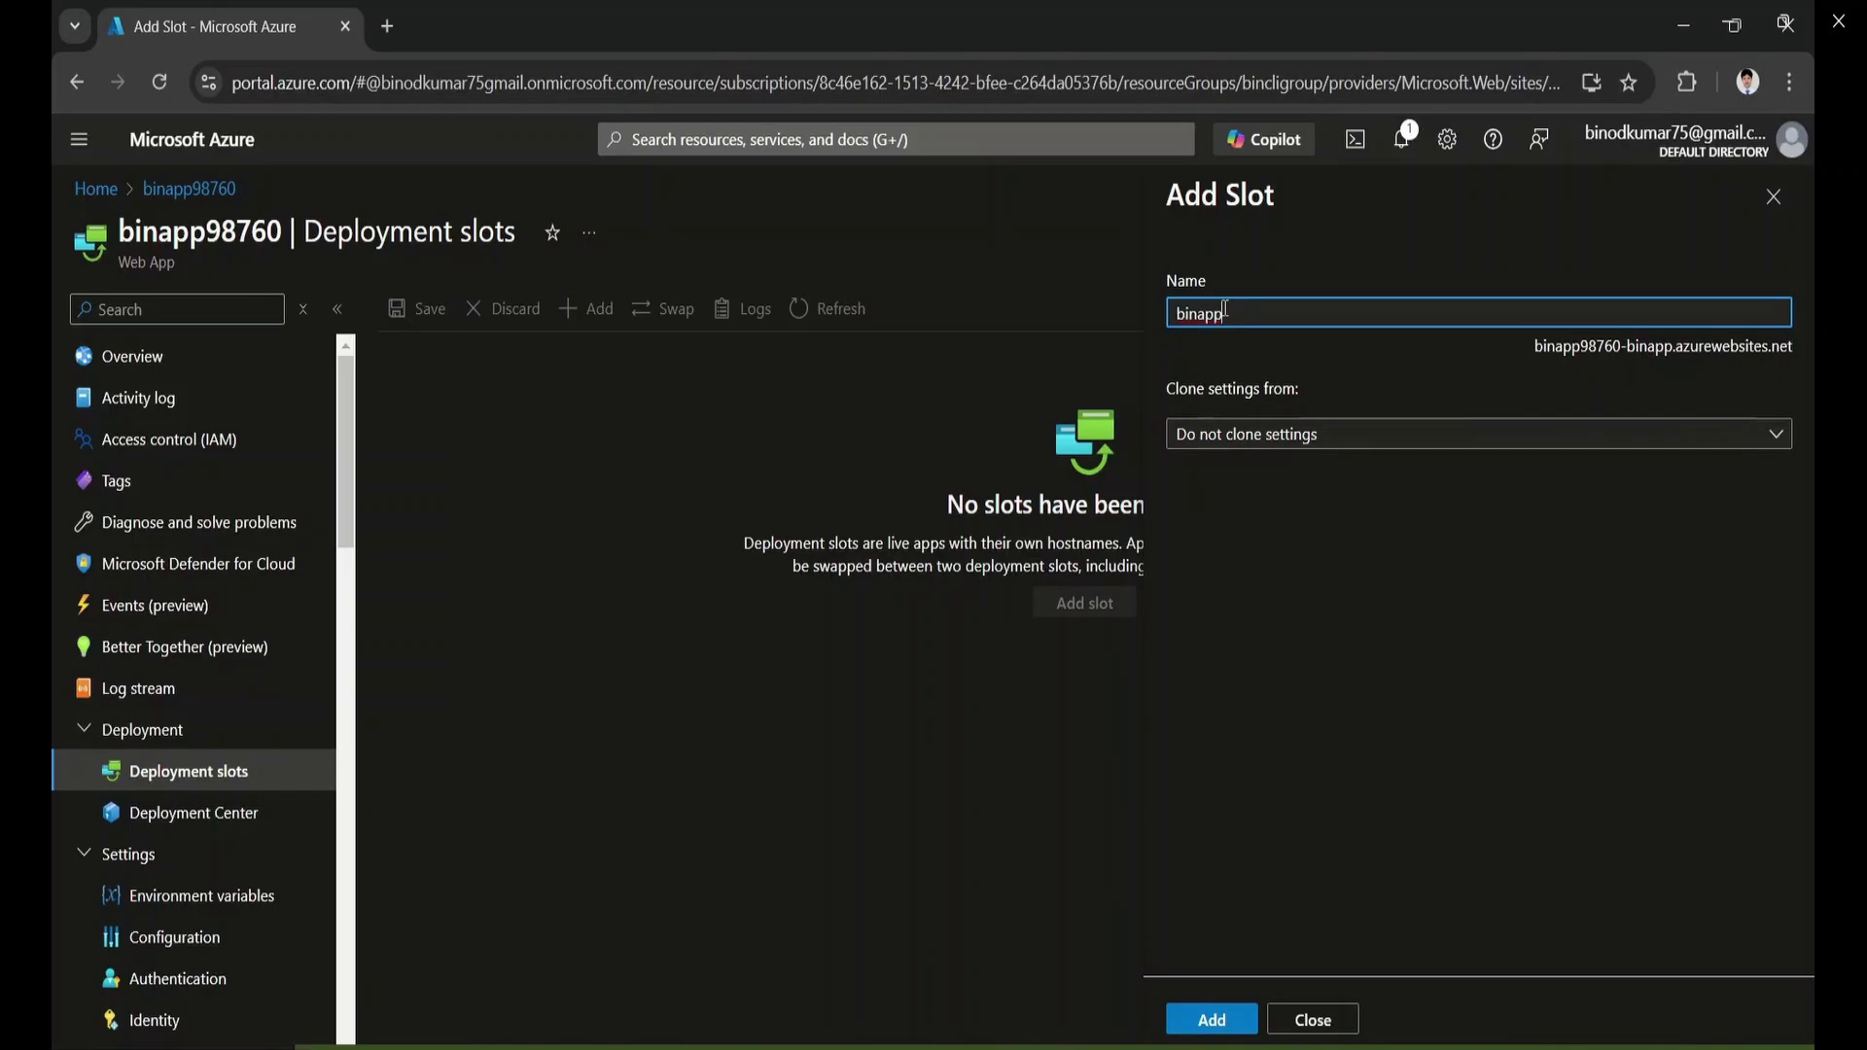
type("98")
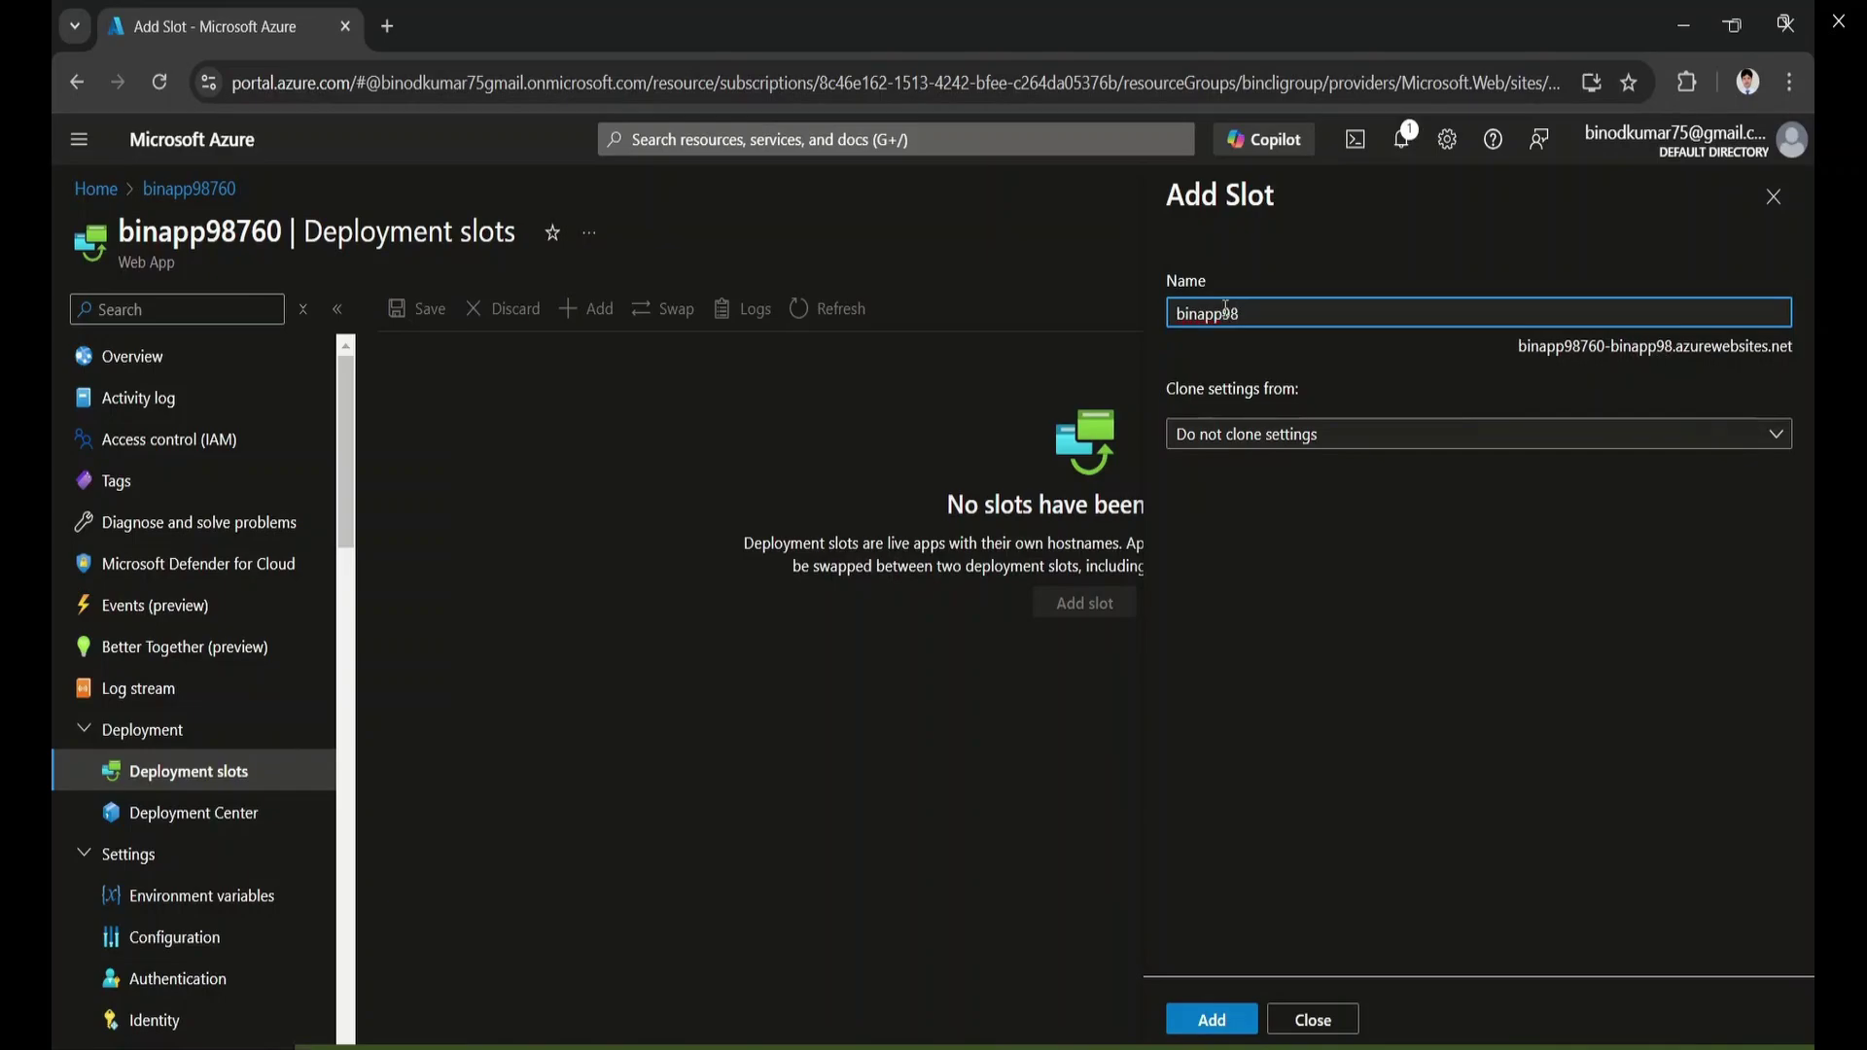
type("prod")
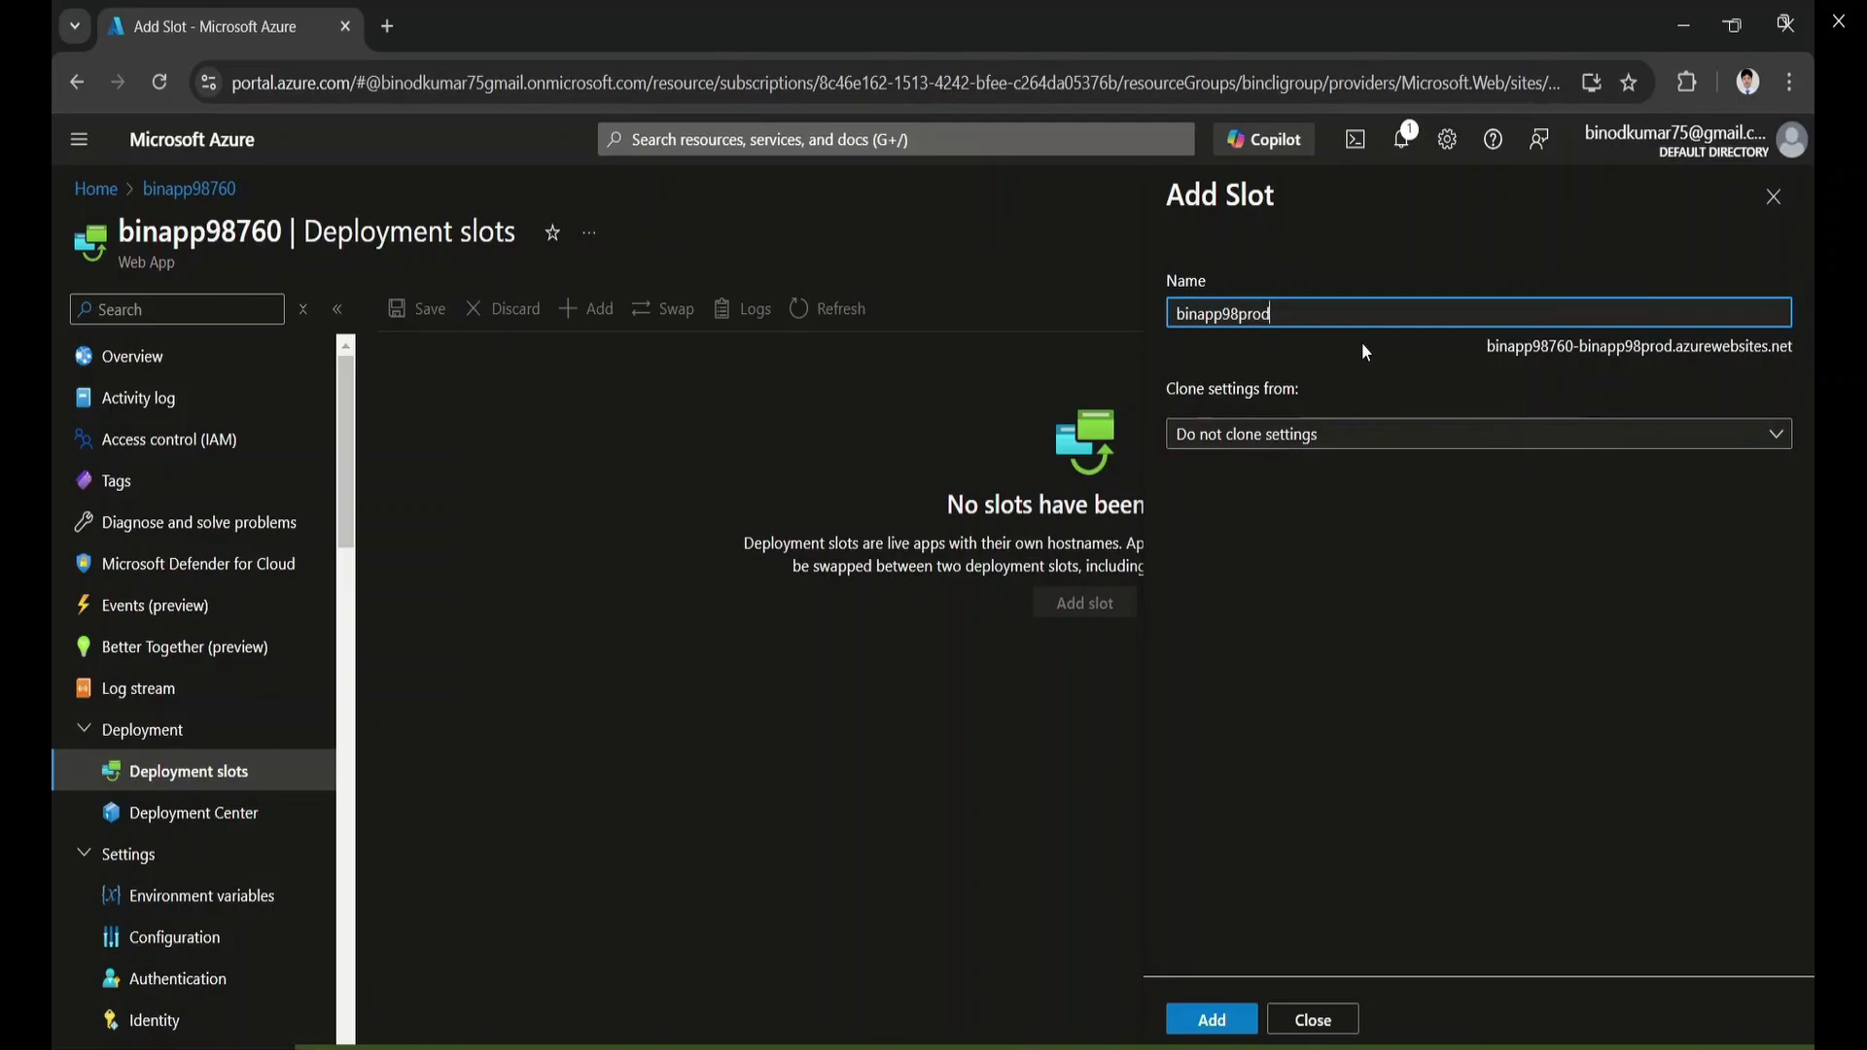
Try production as the new slot's name instead, and empty the name again
key("ctrl+a")
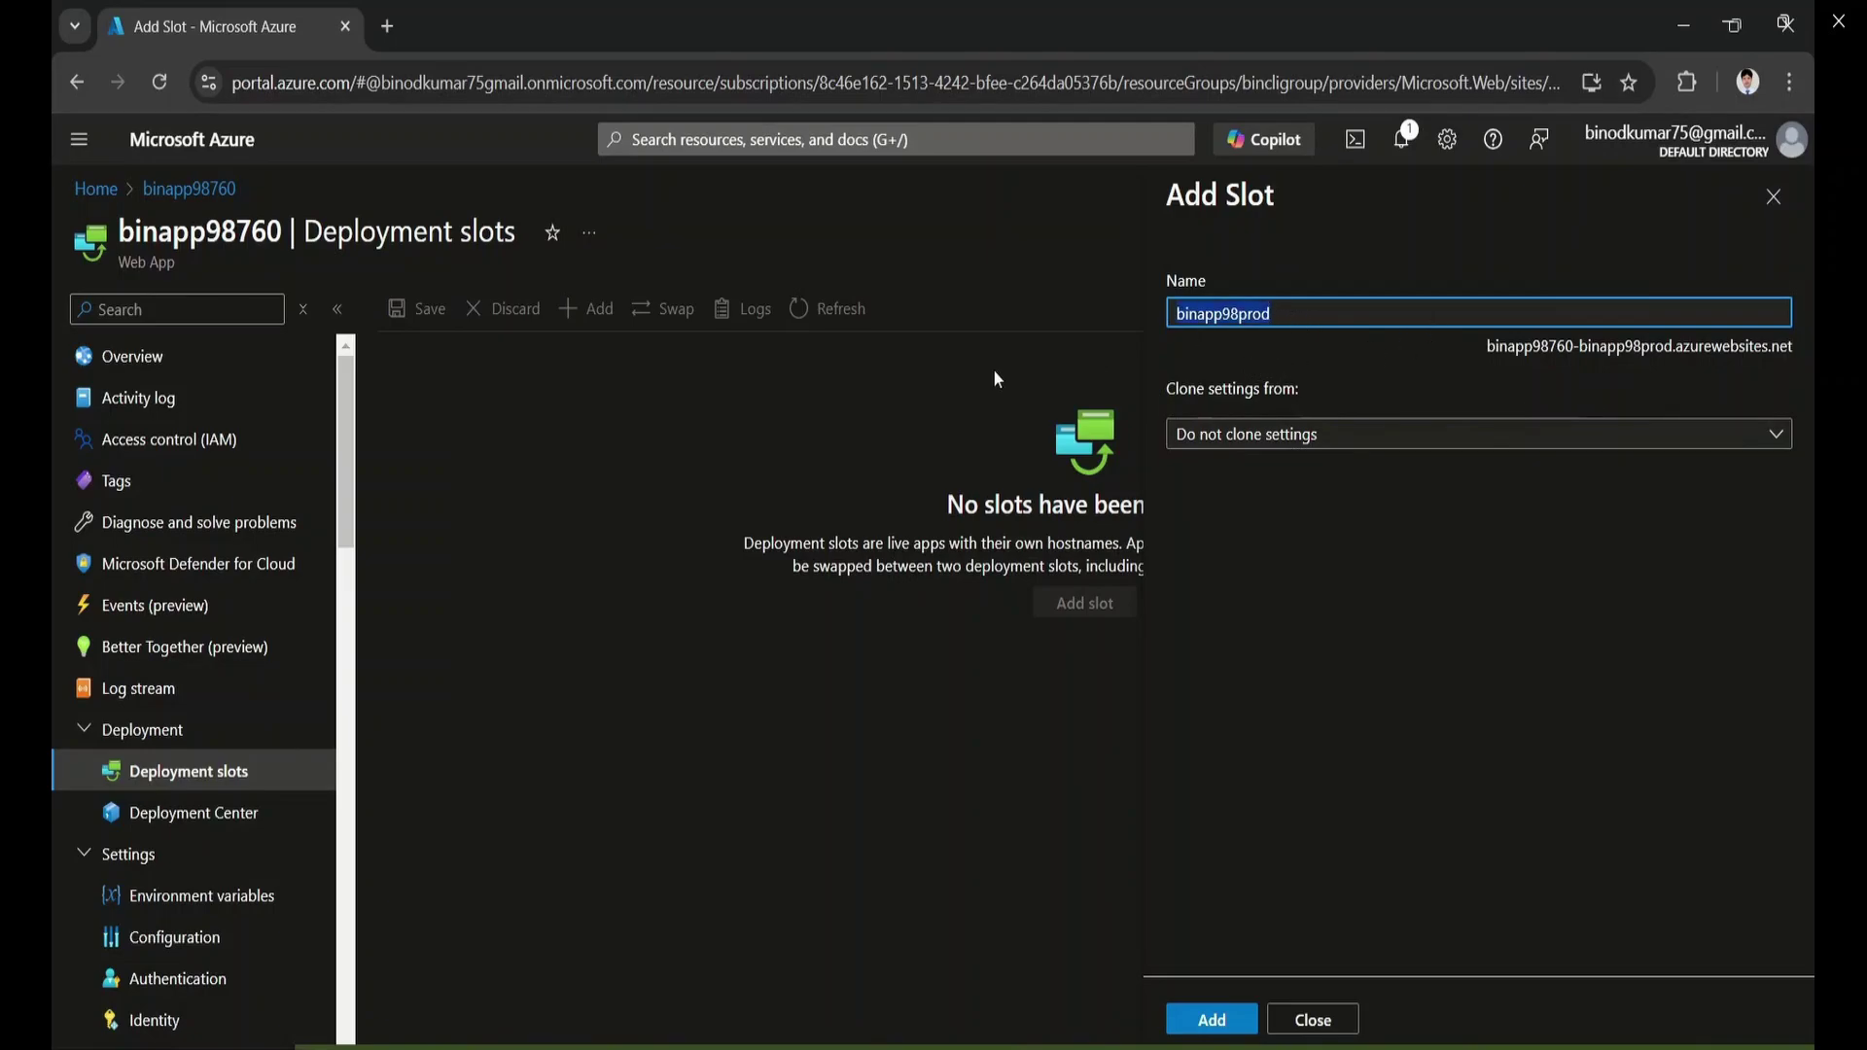
type("production")
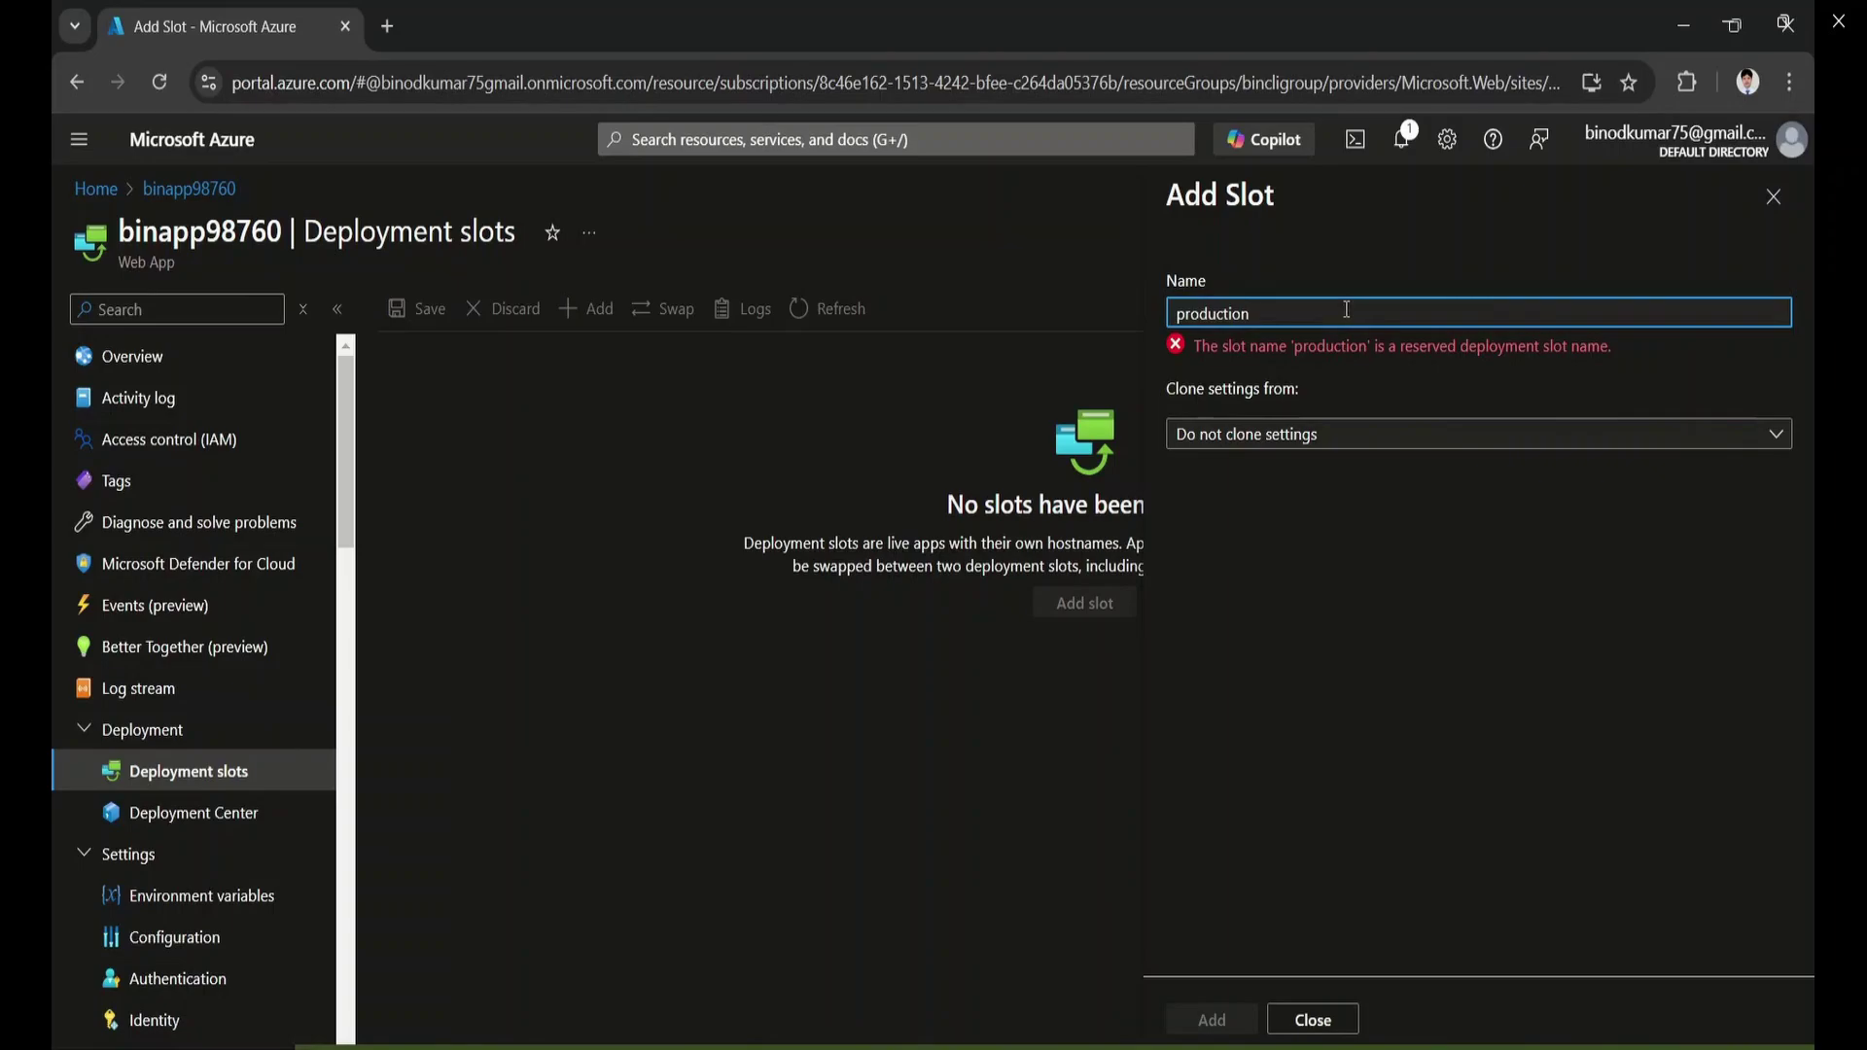
key("BackSpace")
key("BackSpace")
key("BackSpace")
key("BackSpace")
key("BackSpace")
key("BackSpace")
key("BackSpace")
key("BackSpace")
key("BackSpace")
key("BackSpace")
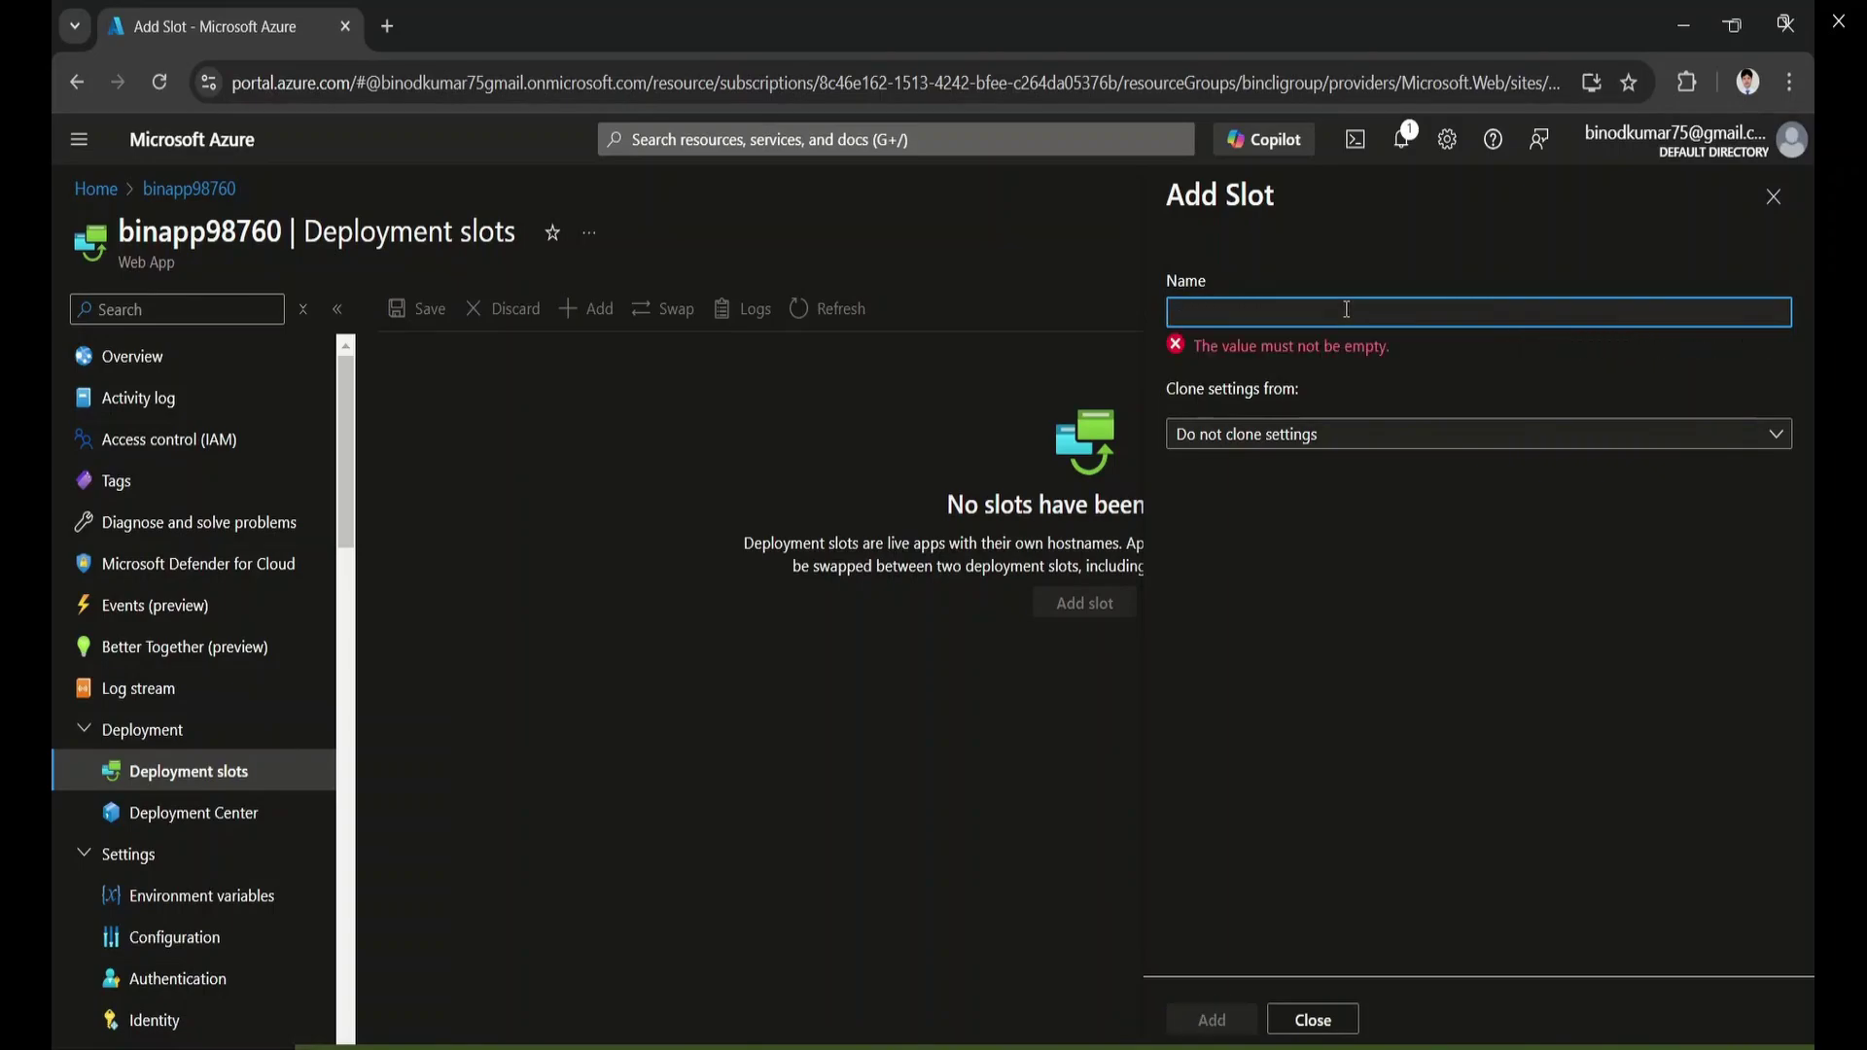
Enter binapp98production, entirely in lower case, as the new slot's name
type("bin")
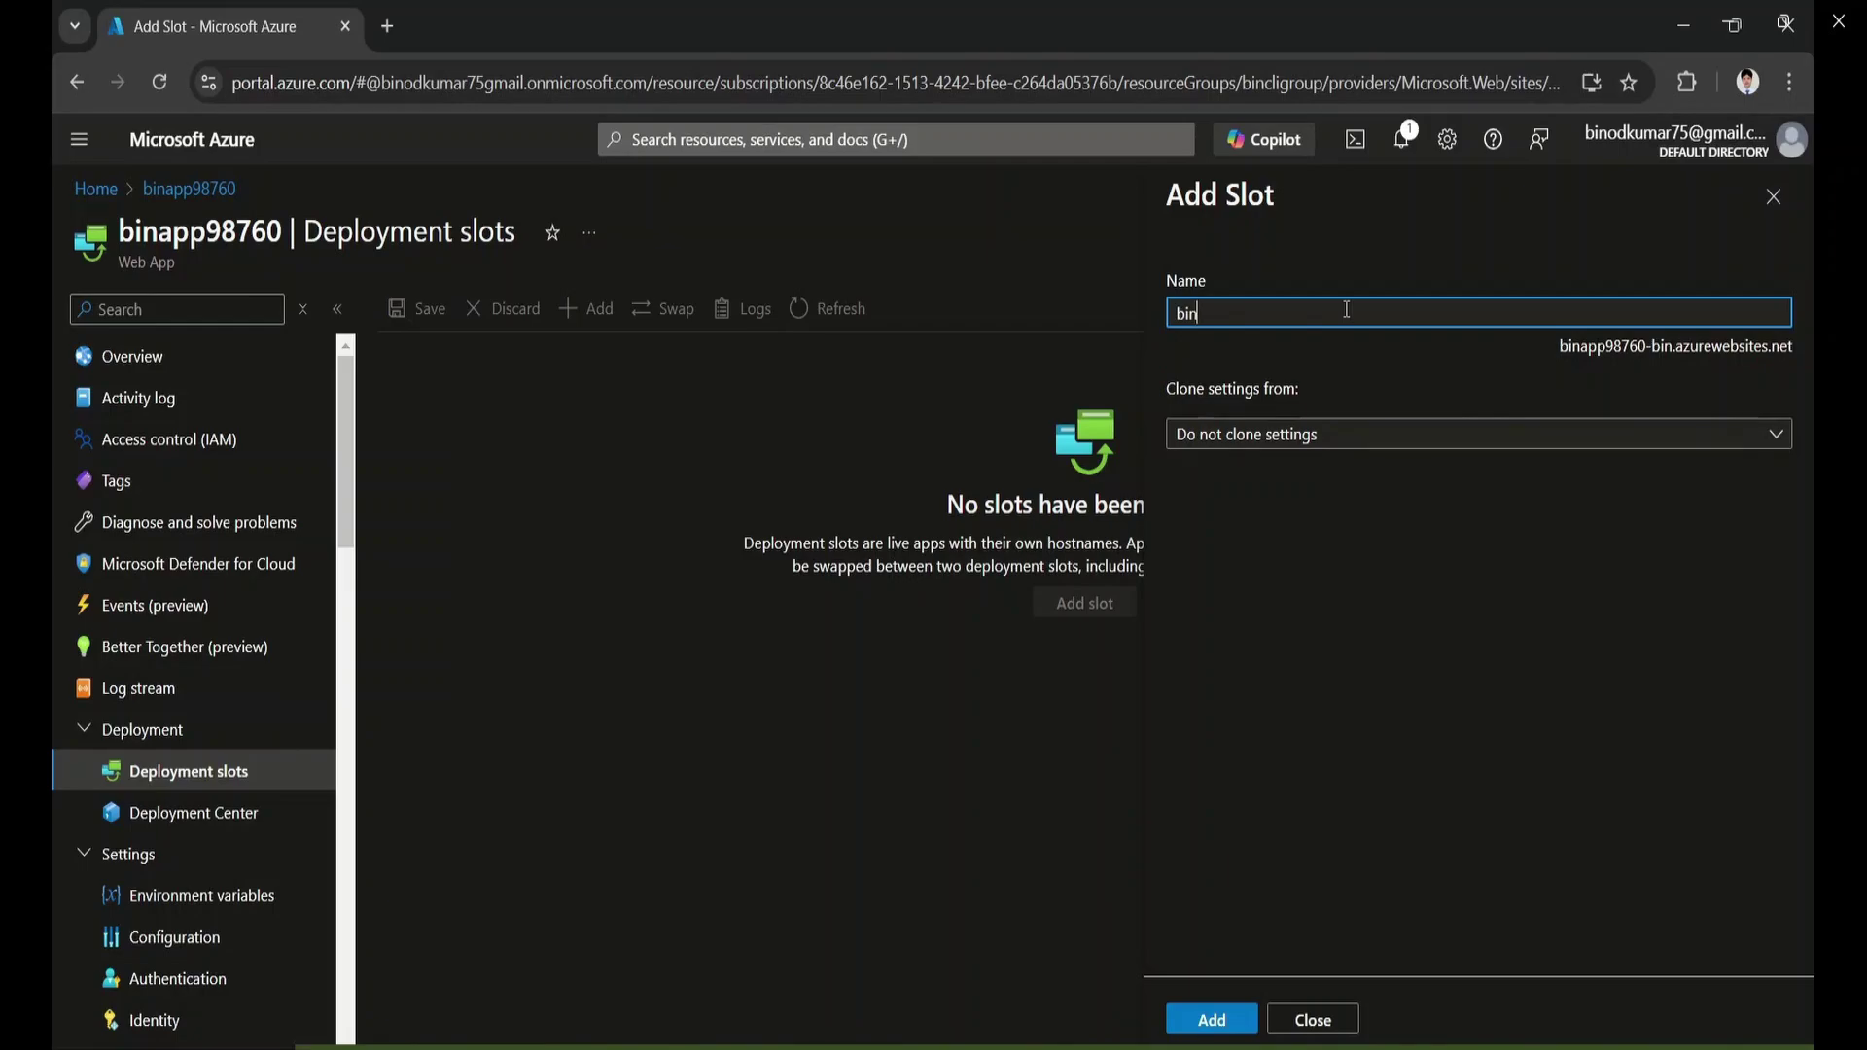
type("app")
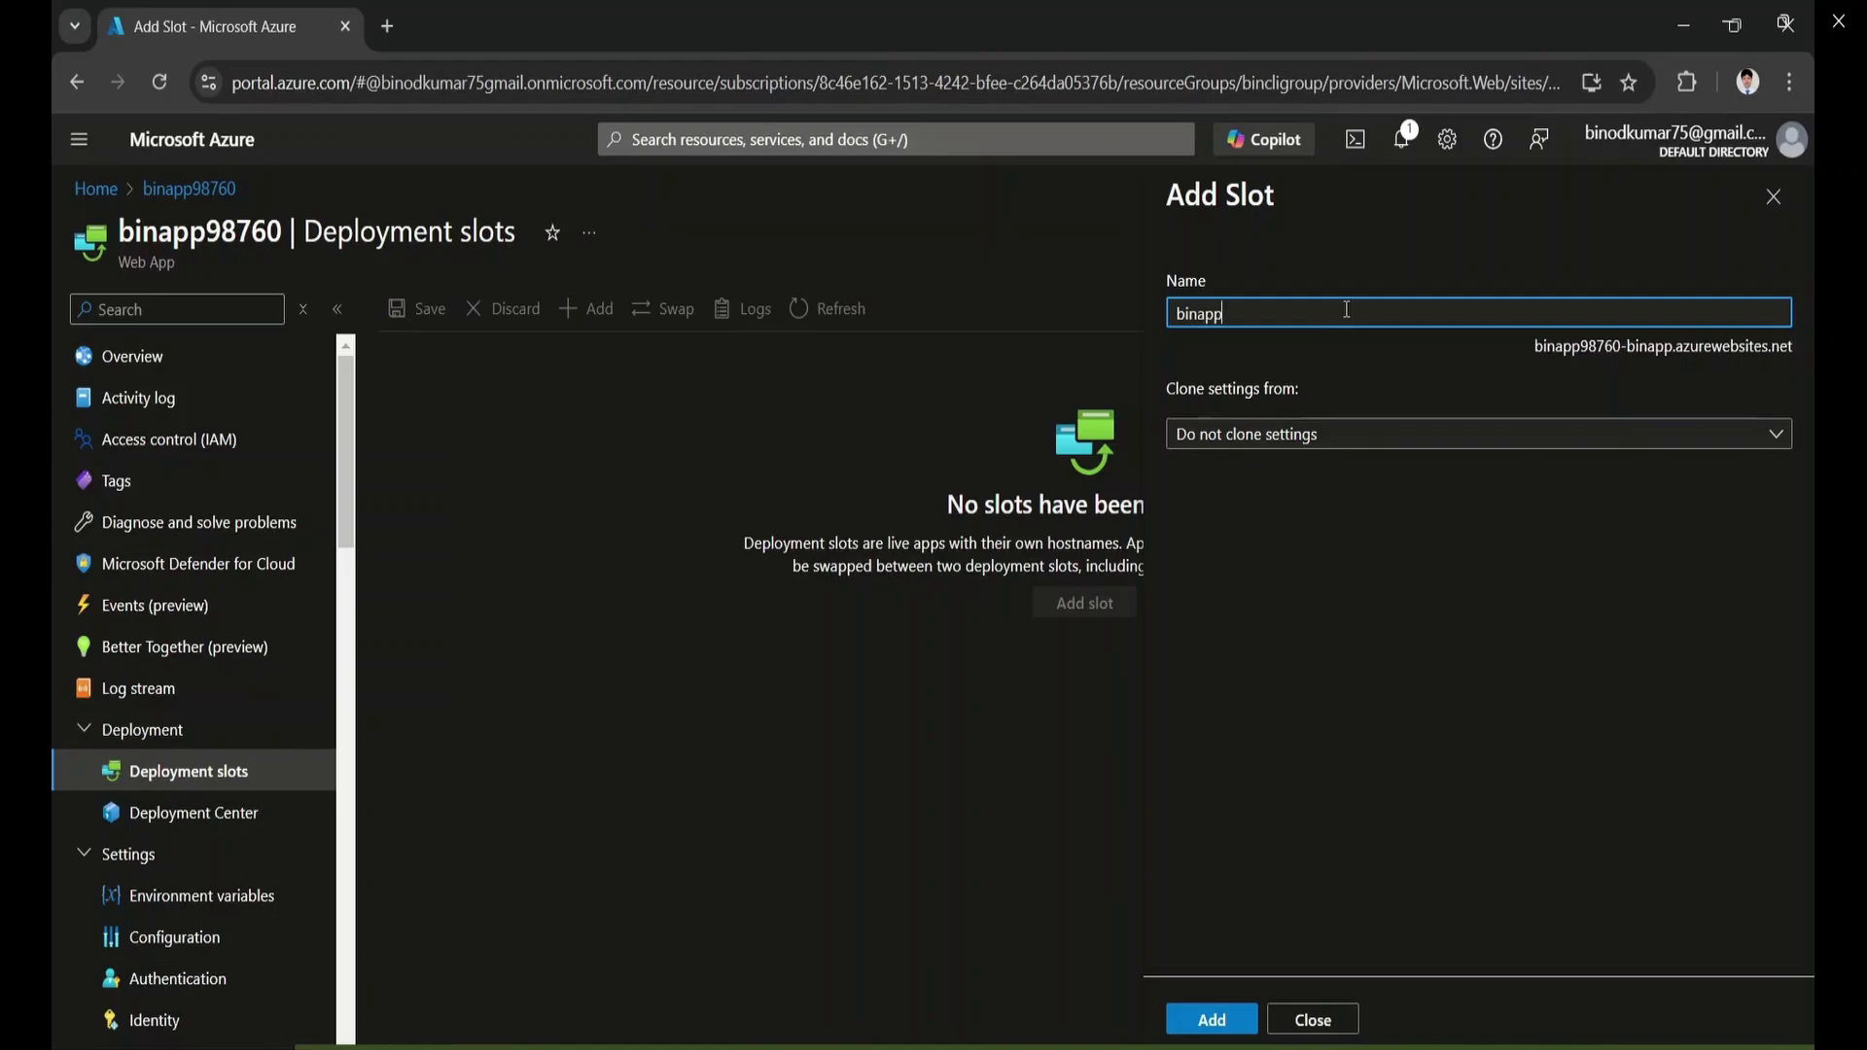
type("98")
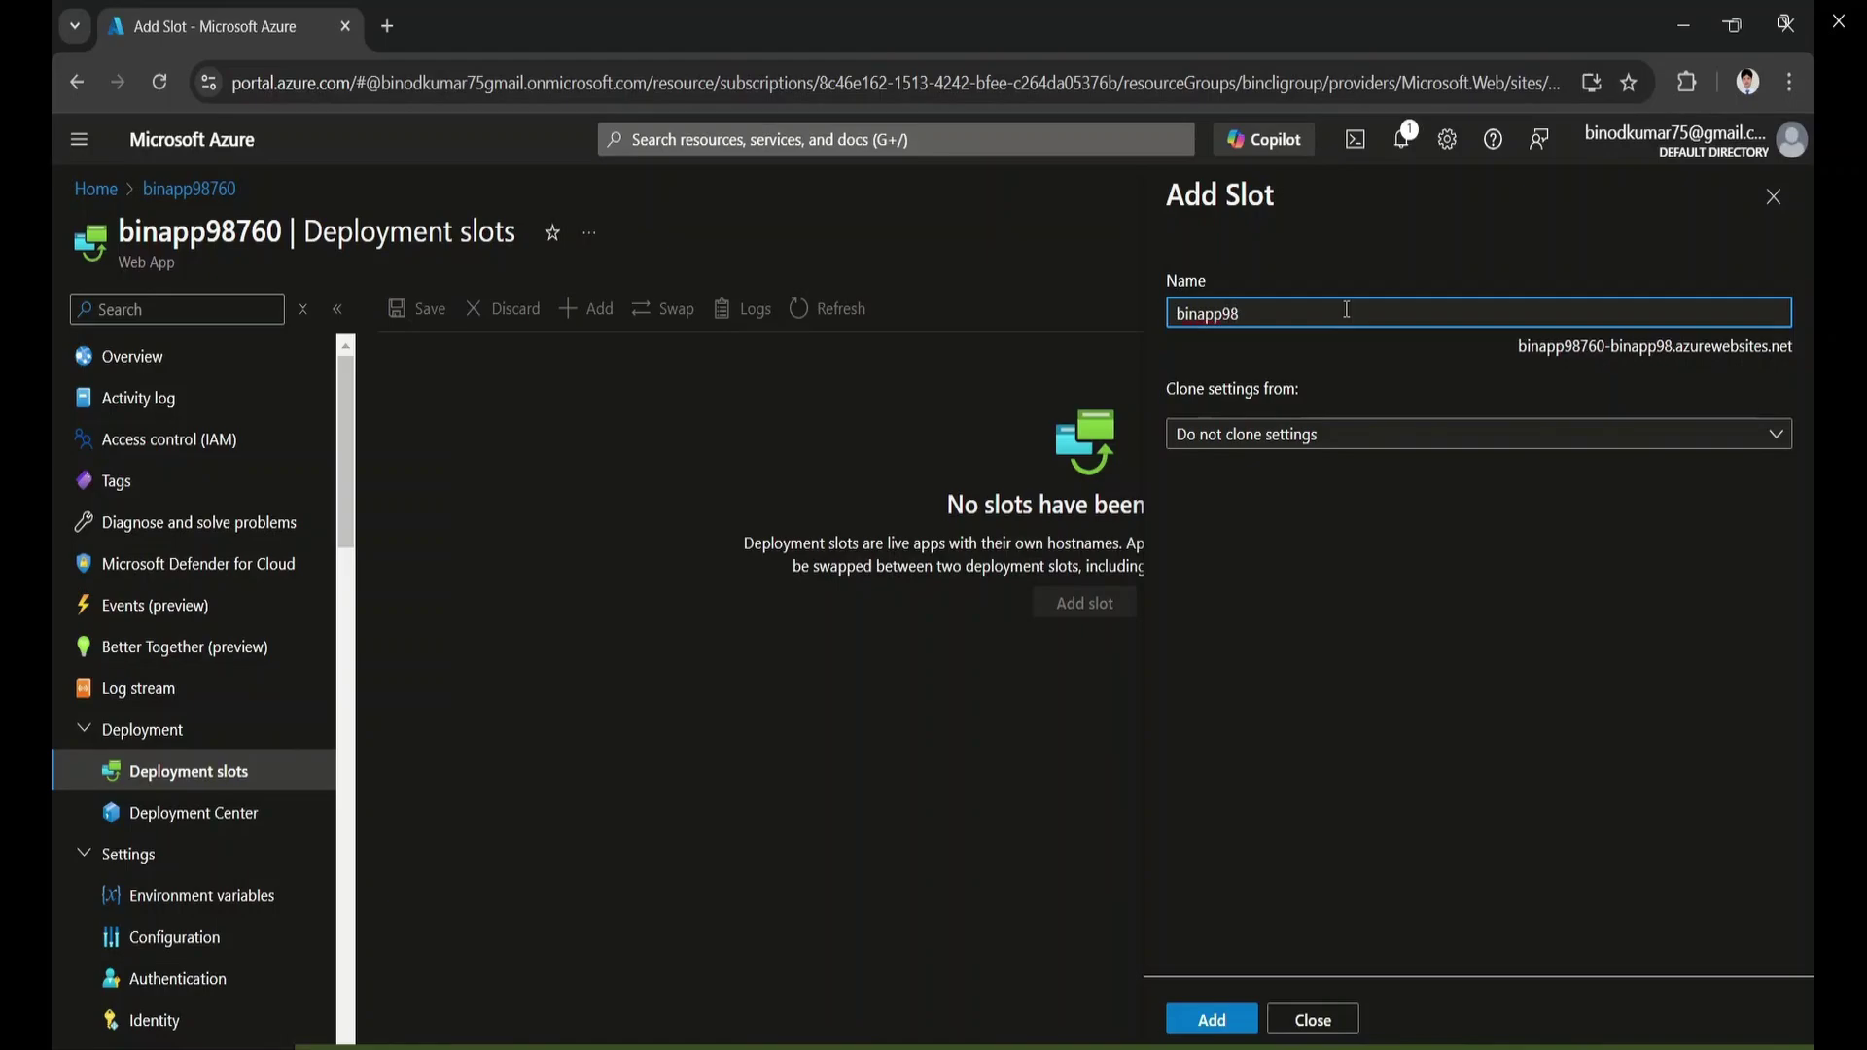
type("Product")
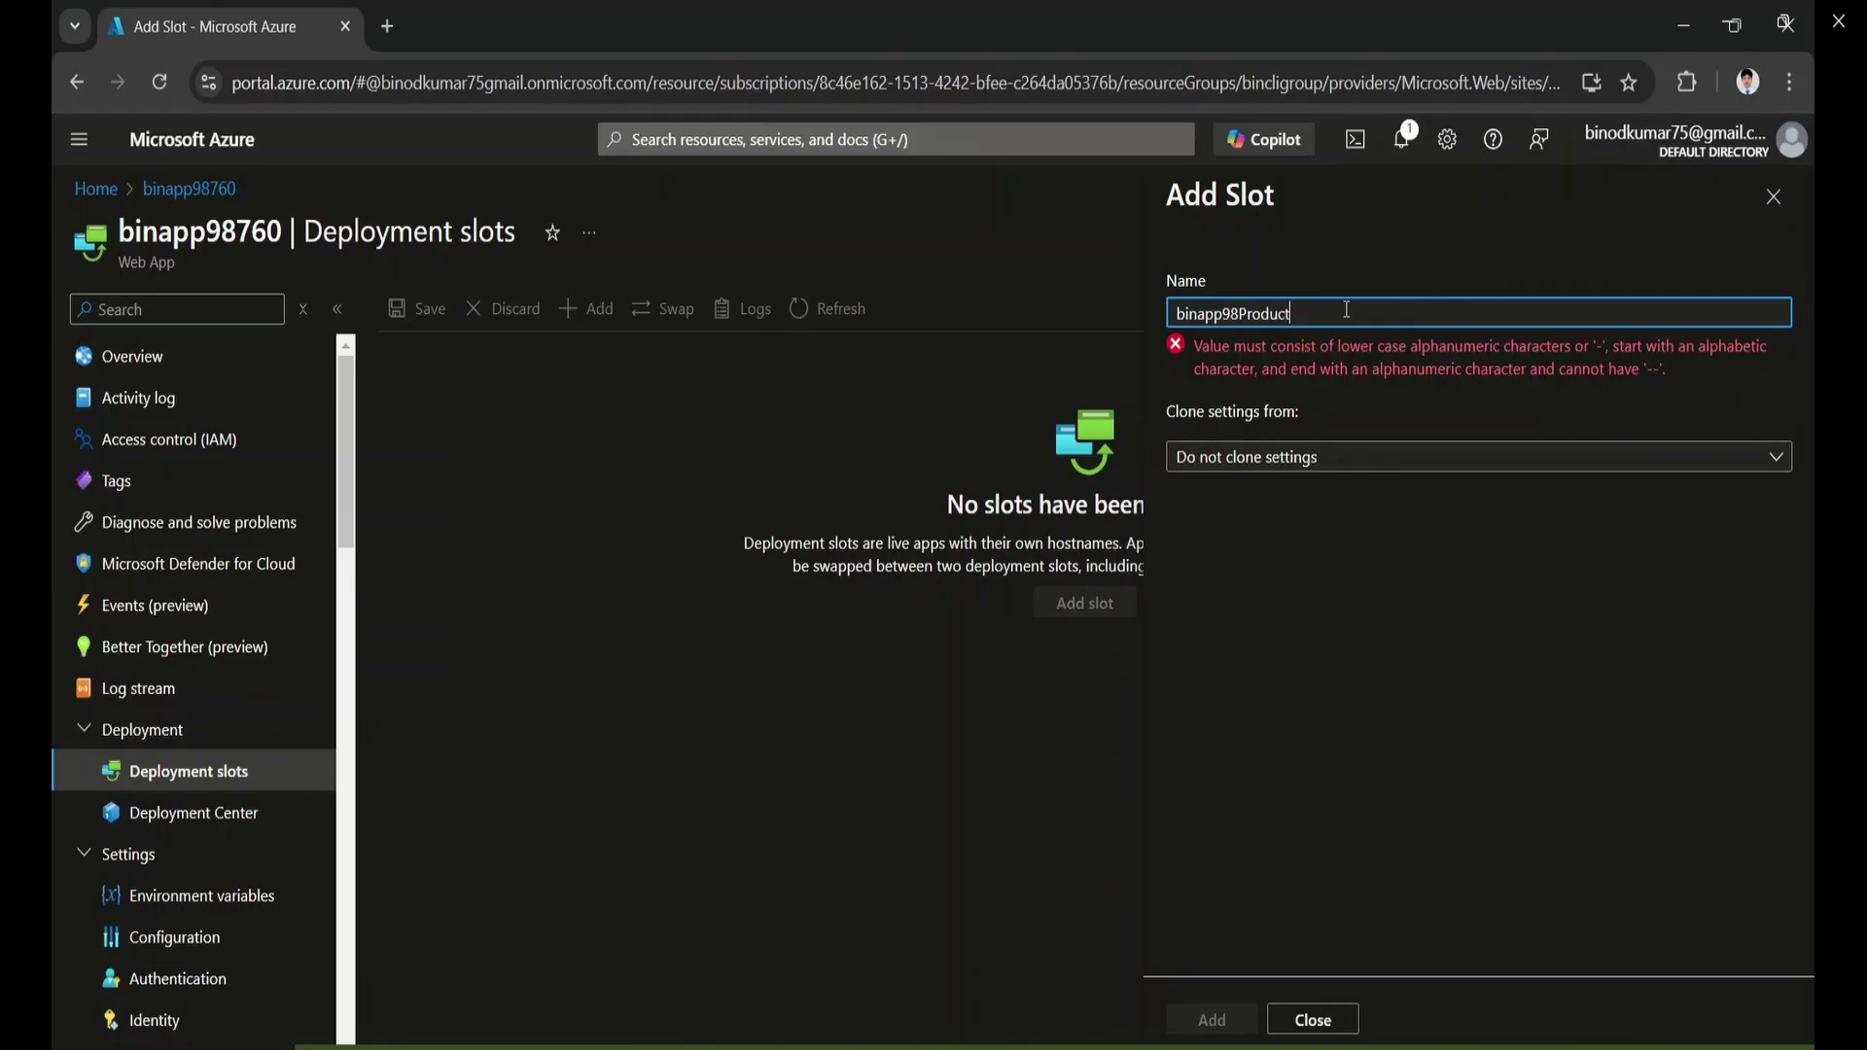
type("ion")
key("BackSpace")
key("BackSpace")
key("BackSpace")
key("BackSpace")
key("BackSpace")
key("BackSpace")
key("BackSpace")
key("BackSpace")
key("BackSpace")
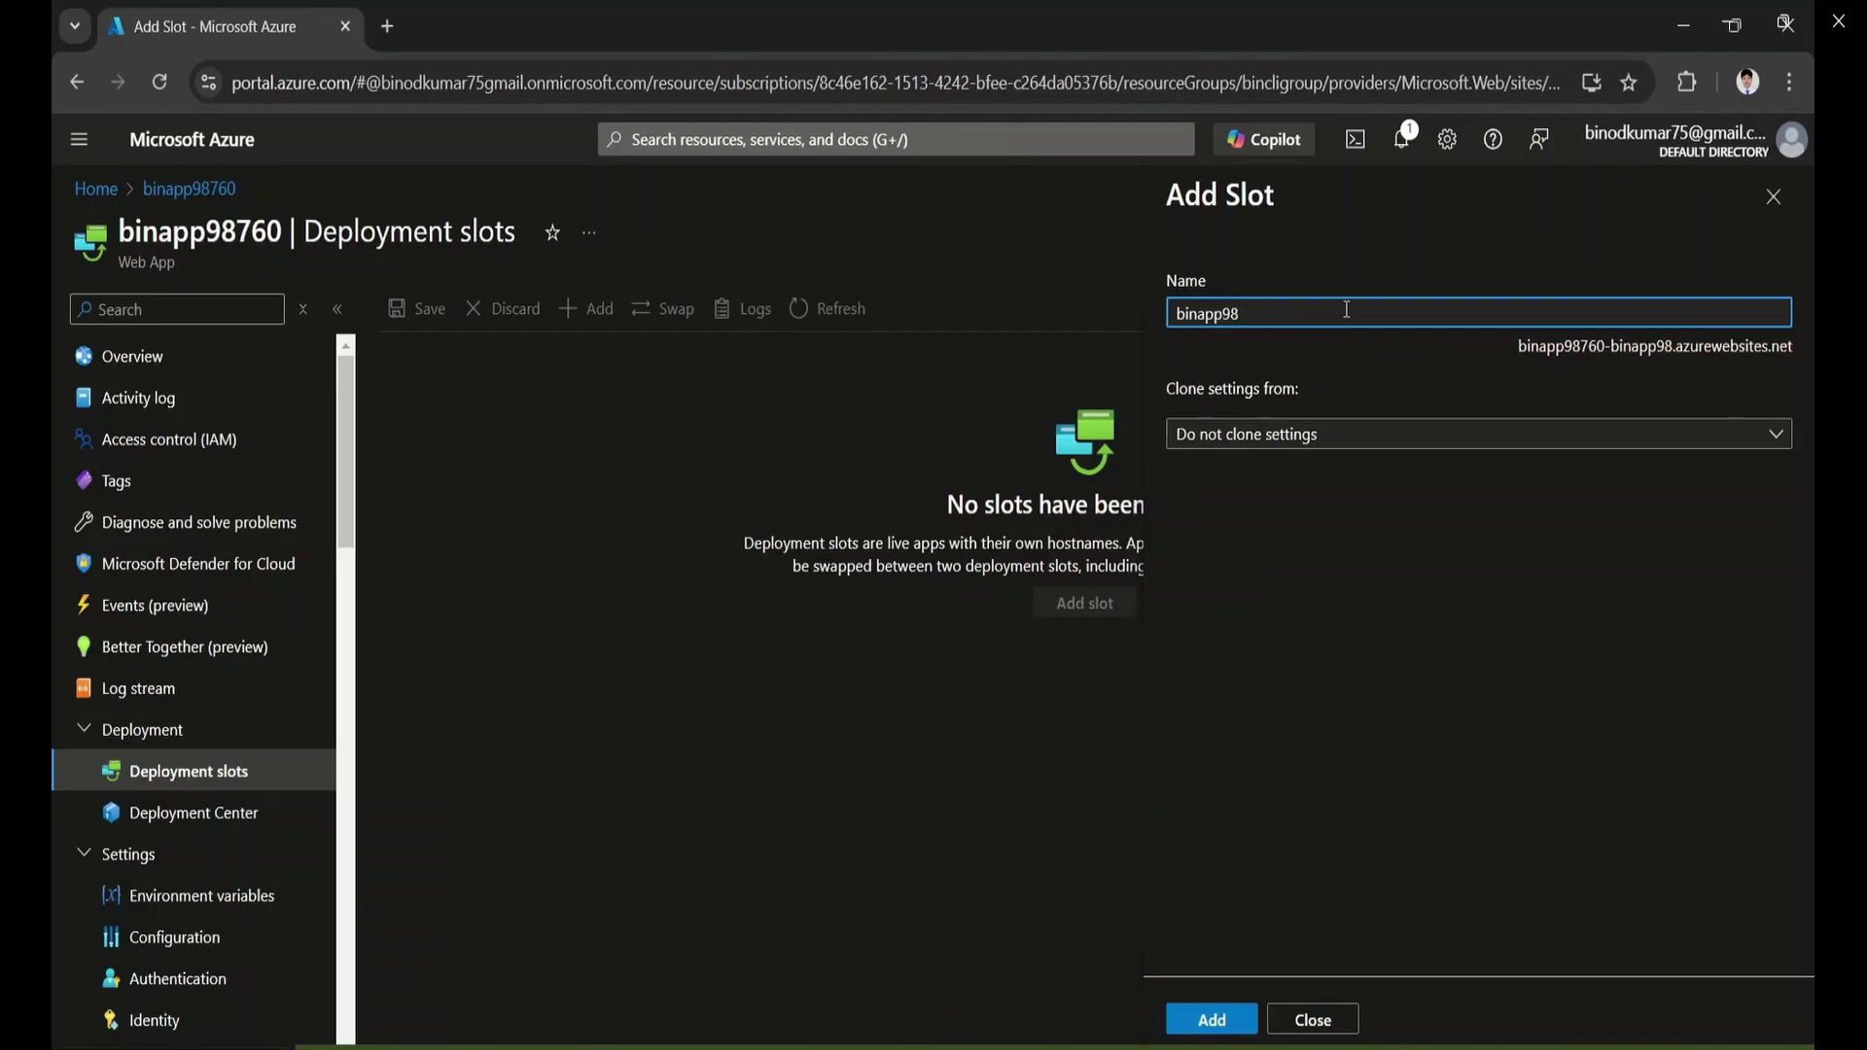
type("pro")
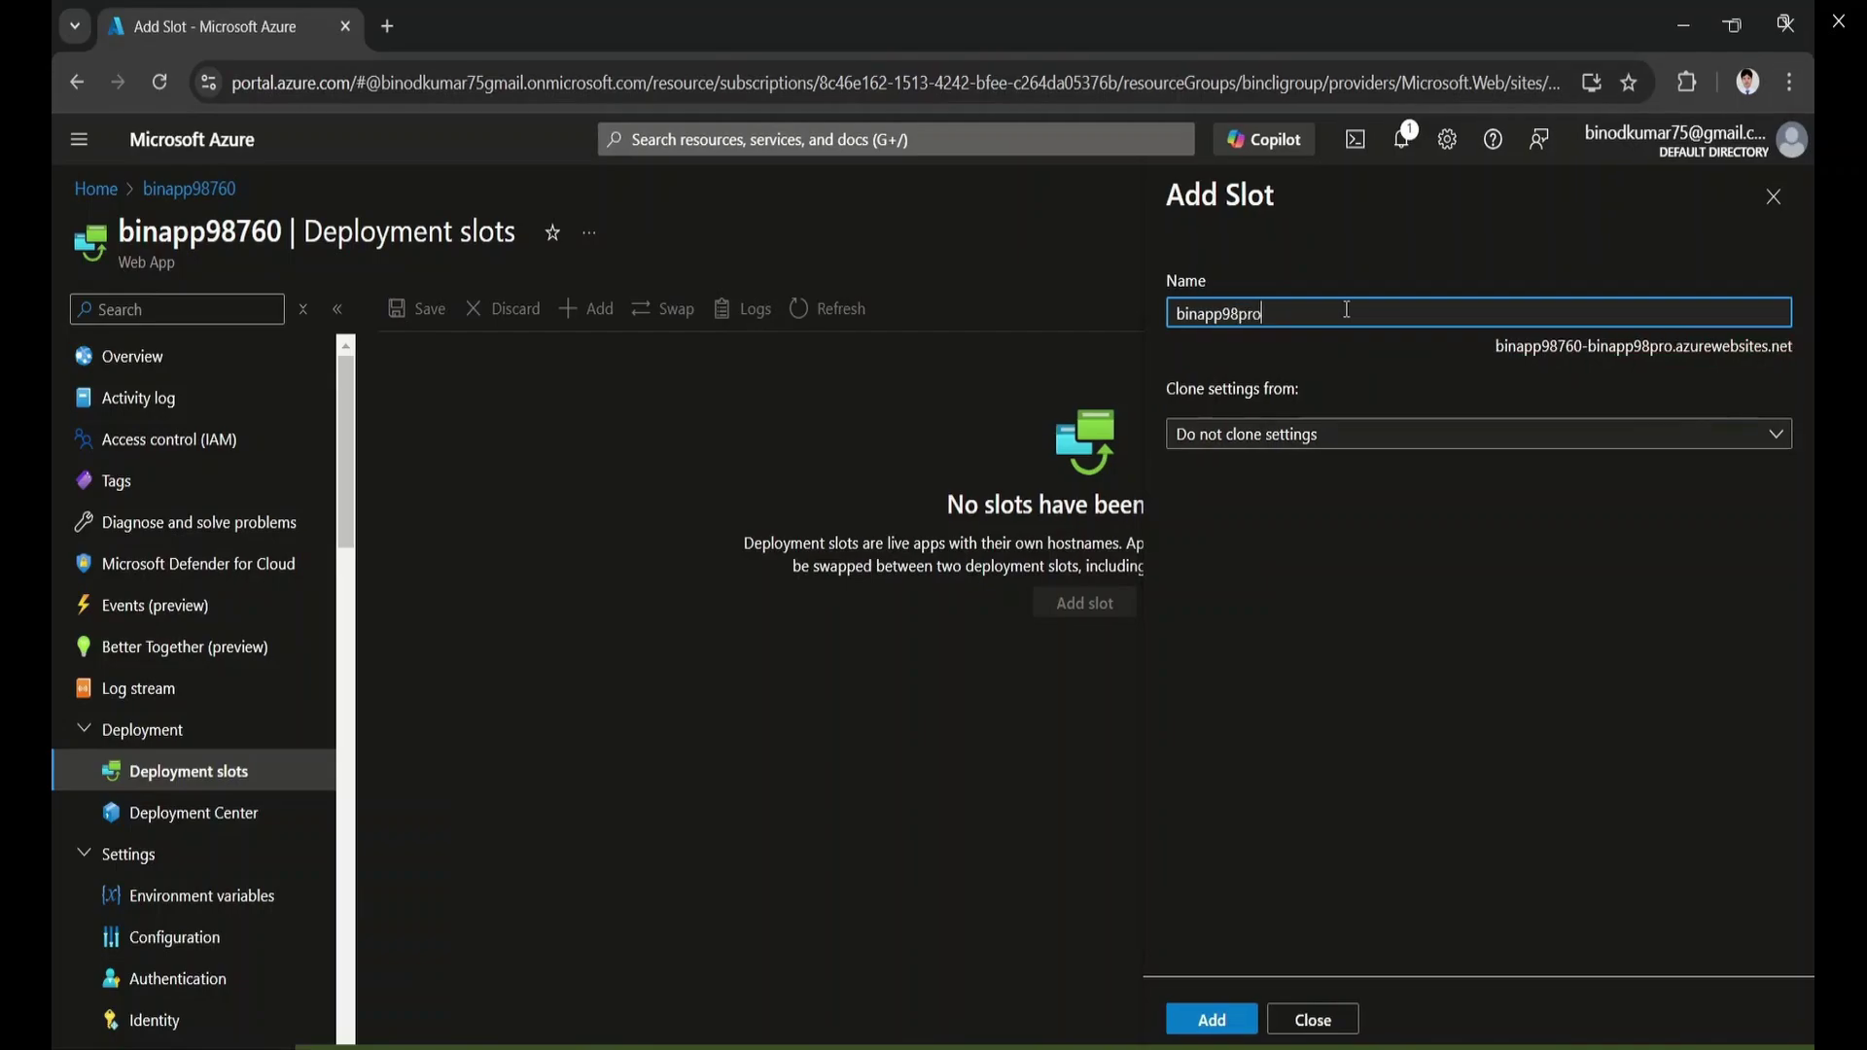
type("duction")
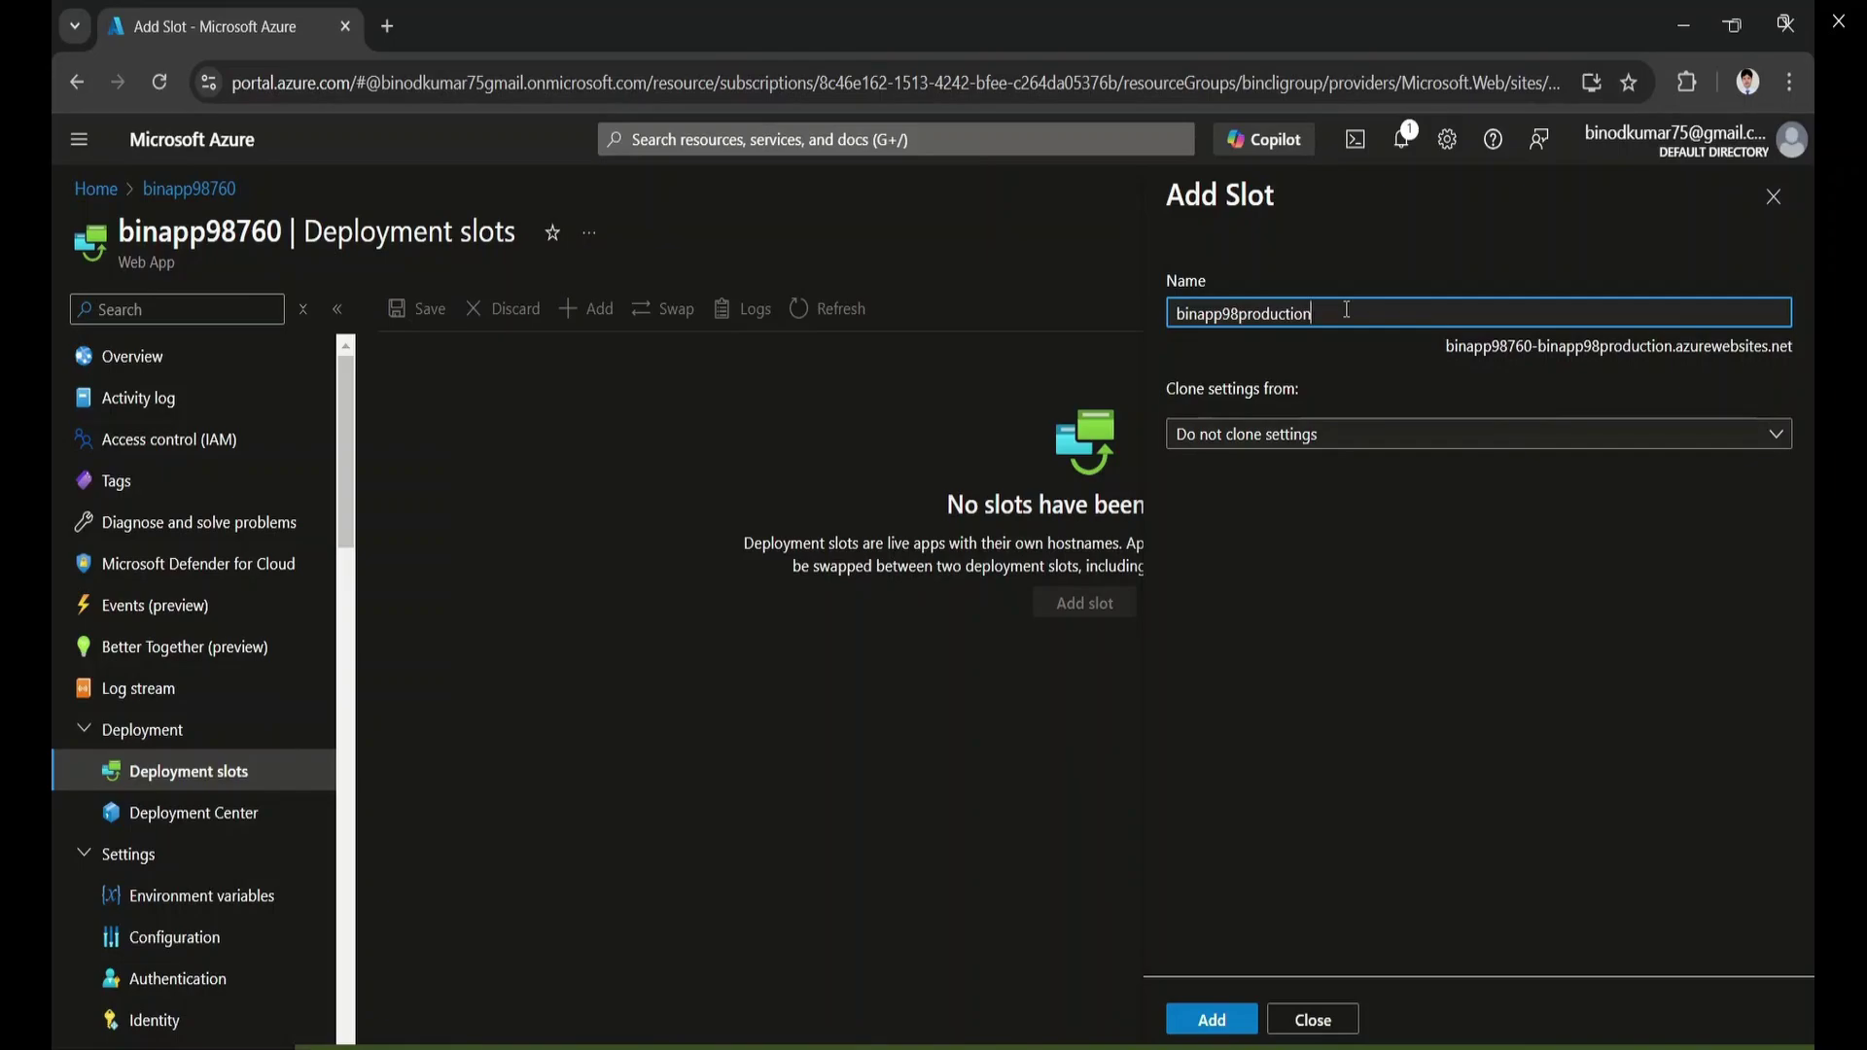
Replace the whole slot name with just production
key("BackSpace")
key("BackSpace")
key("BackSpace")
key("BackSpace")
key("BackSpace")
key("BackSpace")
key("BackSpace")
key("BackSpace")
key("BackSpace")
key("BackSpace")
key("BackSpace")
key("BackSpace")
key("BackSpace")
key("BackSpace")
key("BackSpace")
key("BackSpace")
key("BackSpace")
key("BackSpace")
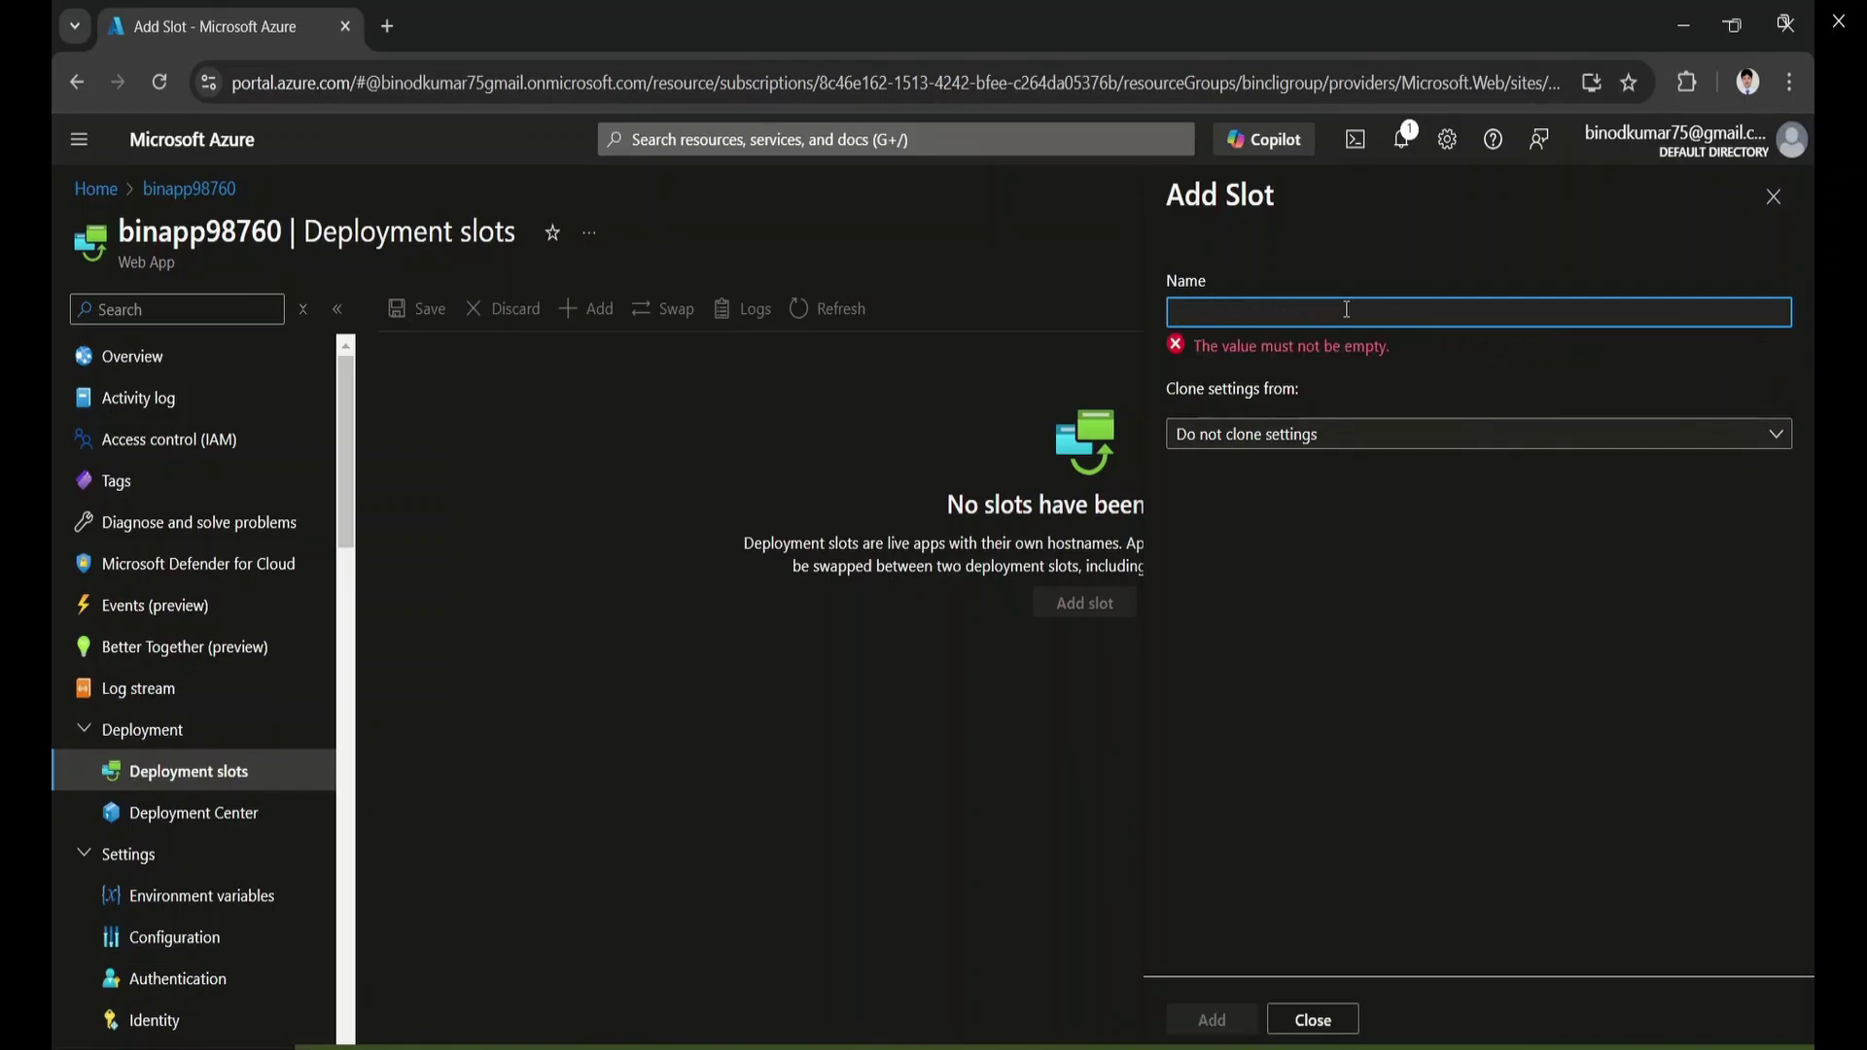
type("production")
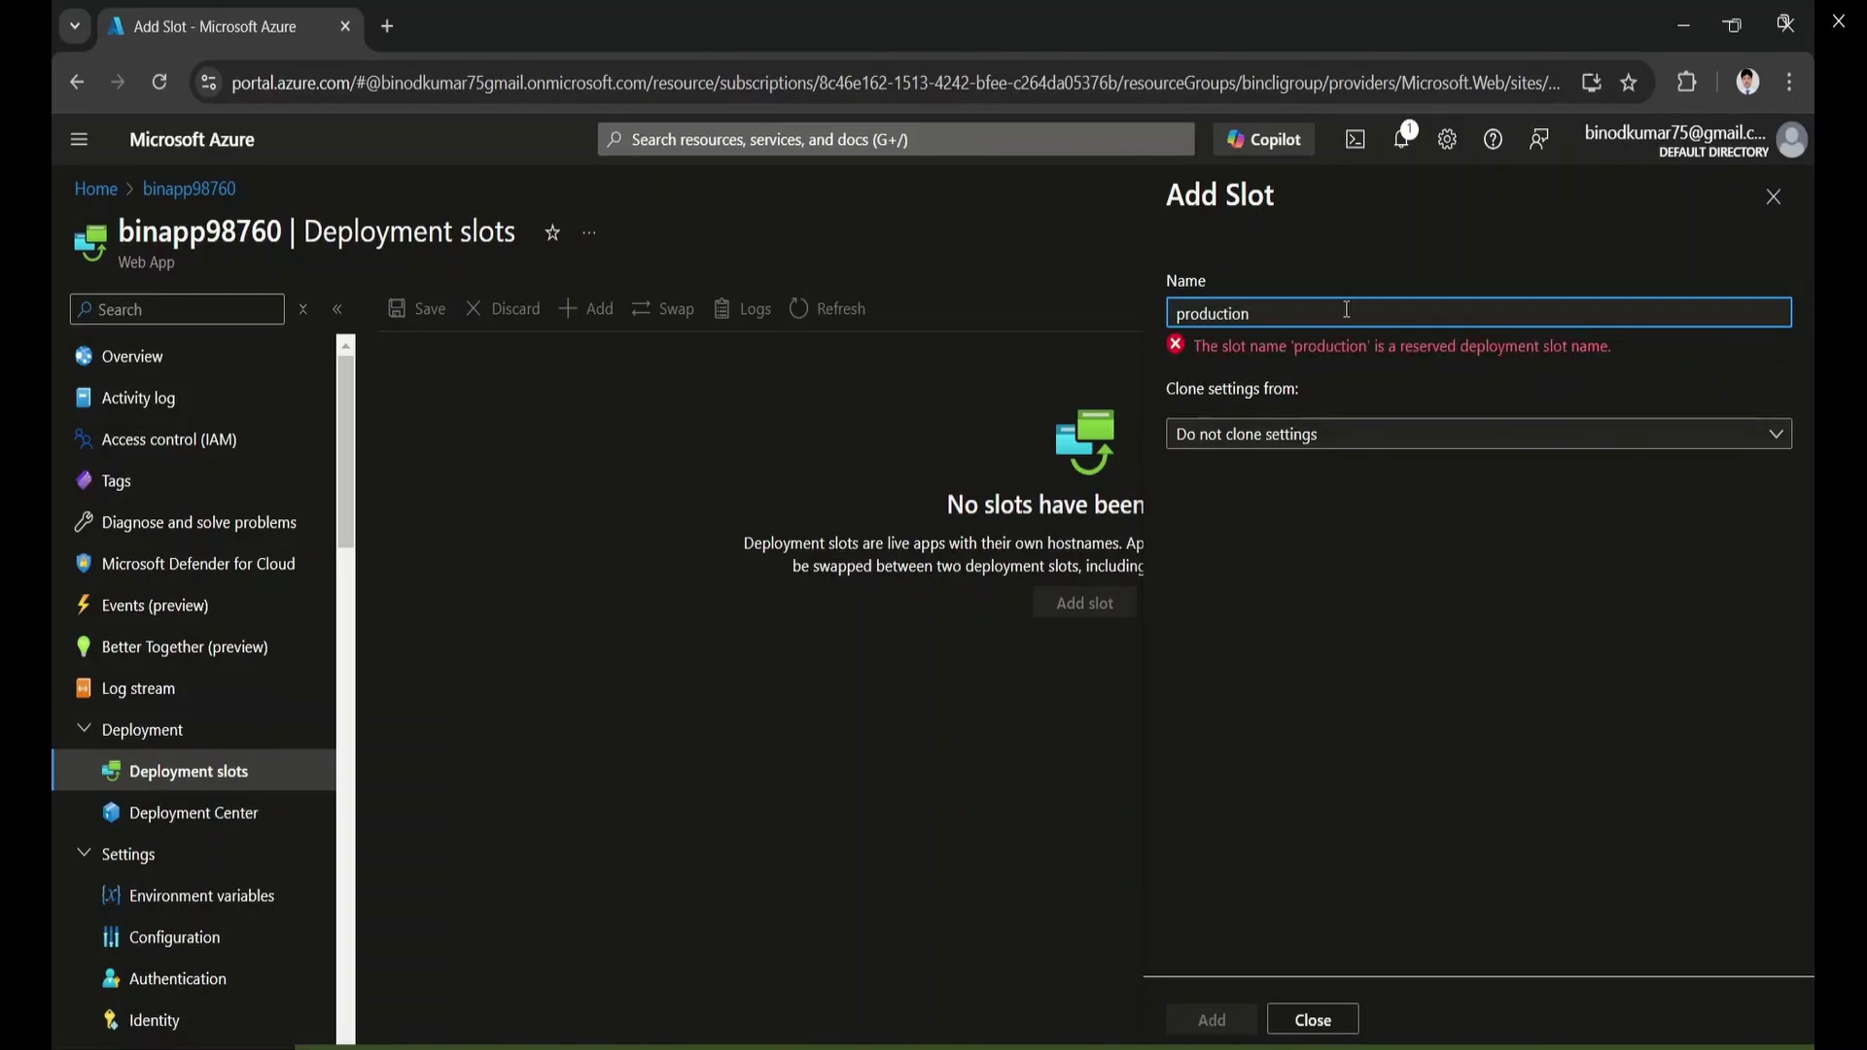
Empty the slot name and cancel adding the slot
key("BackSpace")
key("BackSpace")
key("BackSpace")
key("BackSpace")
key("BackSpace")
key("BackSpace")
key("BackSpace")
key("BackSpace")
key("BackSpace")
key("BackSpace")
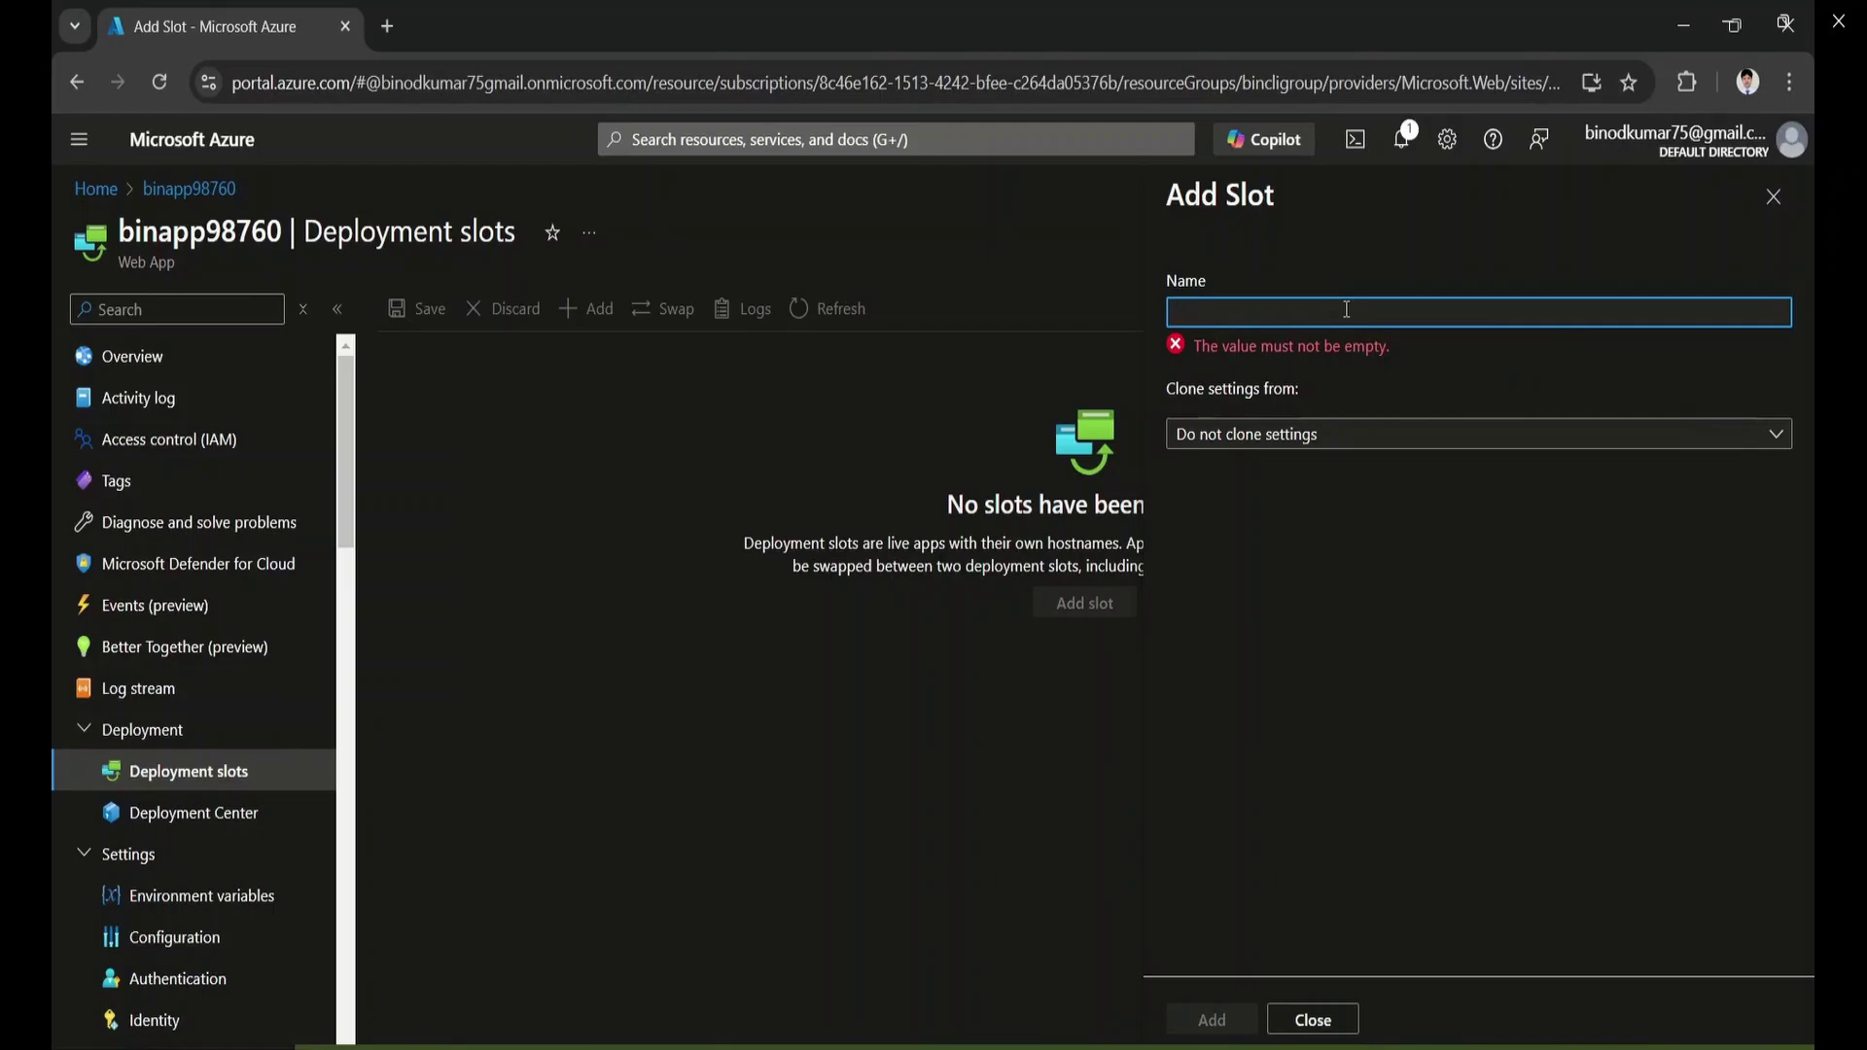
left_click(1775, 199)
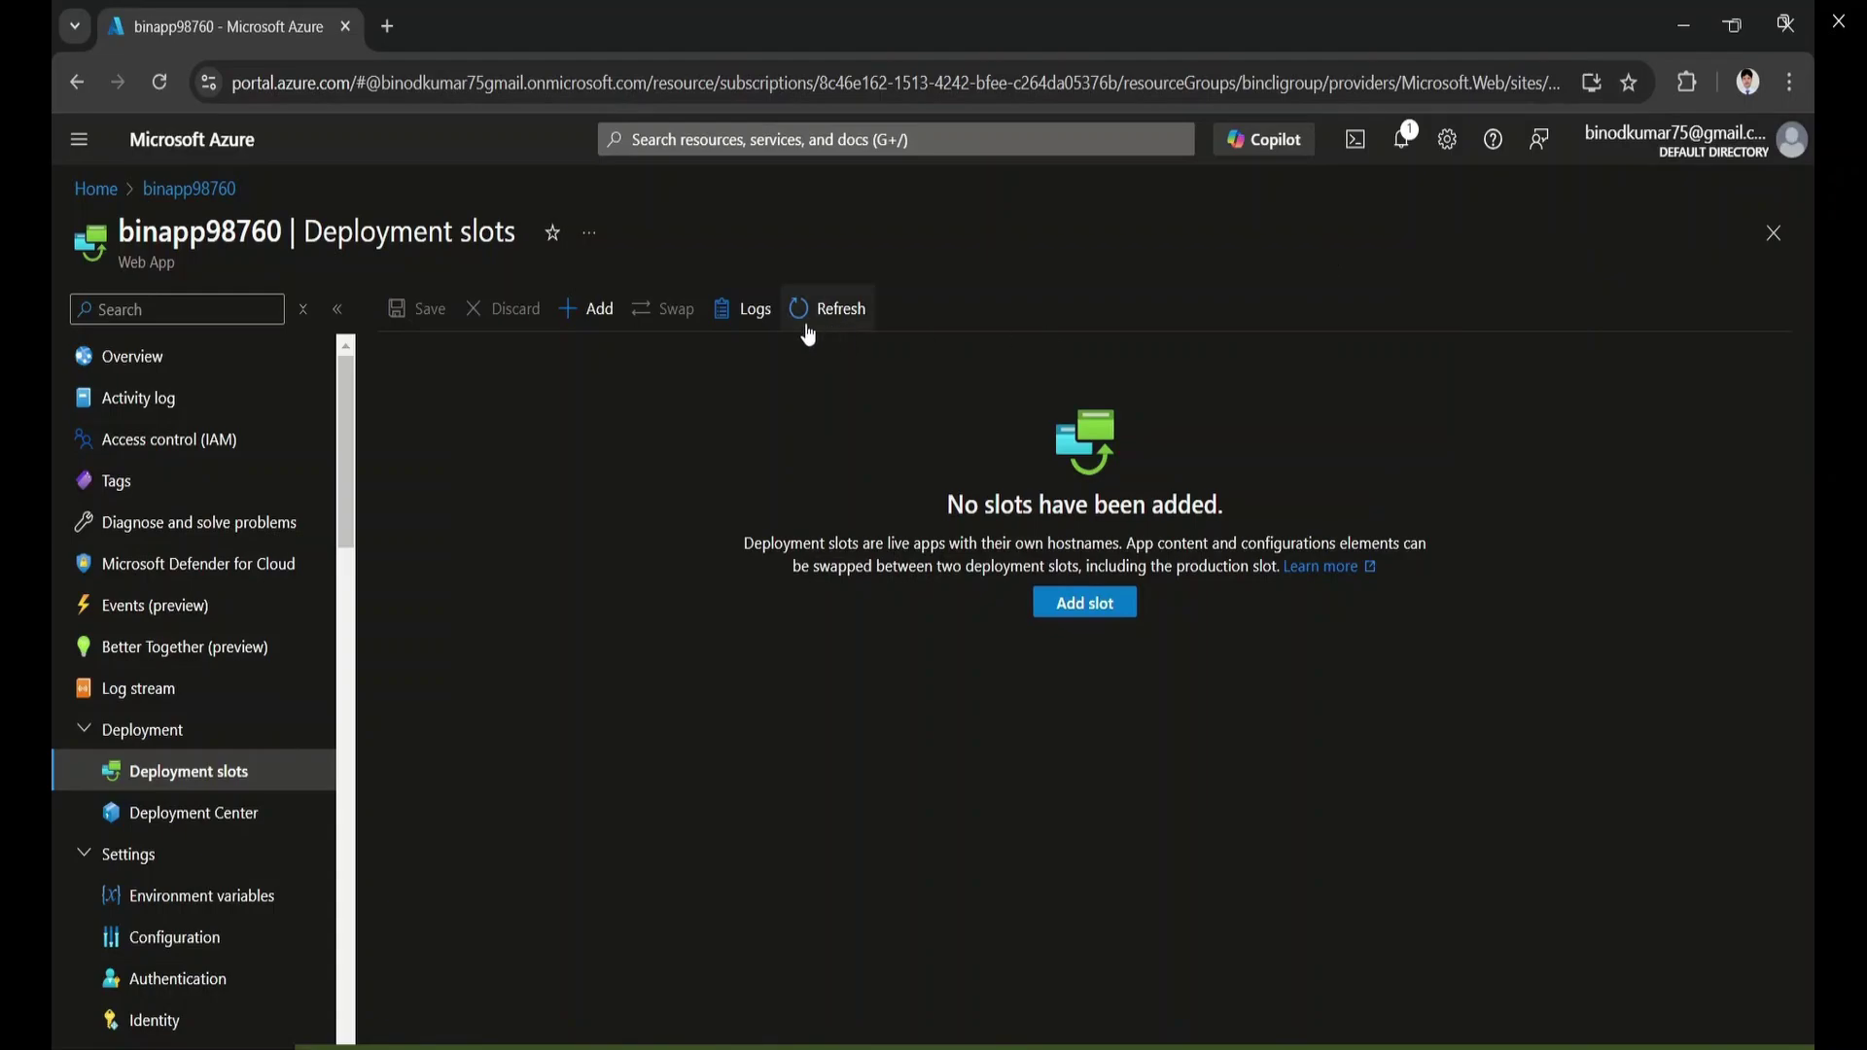
Start adding a deployment slot again and try the name production
left_click(1083, 605)
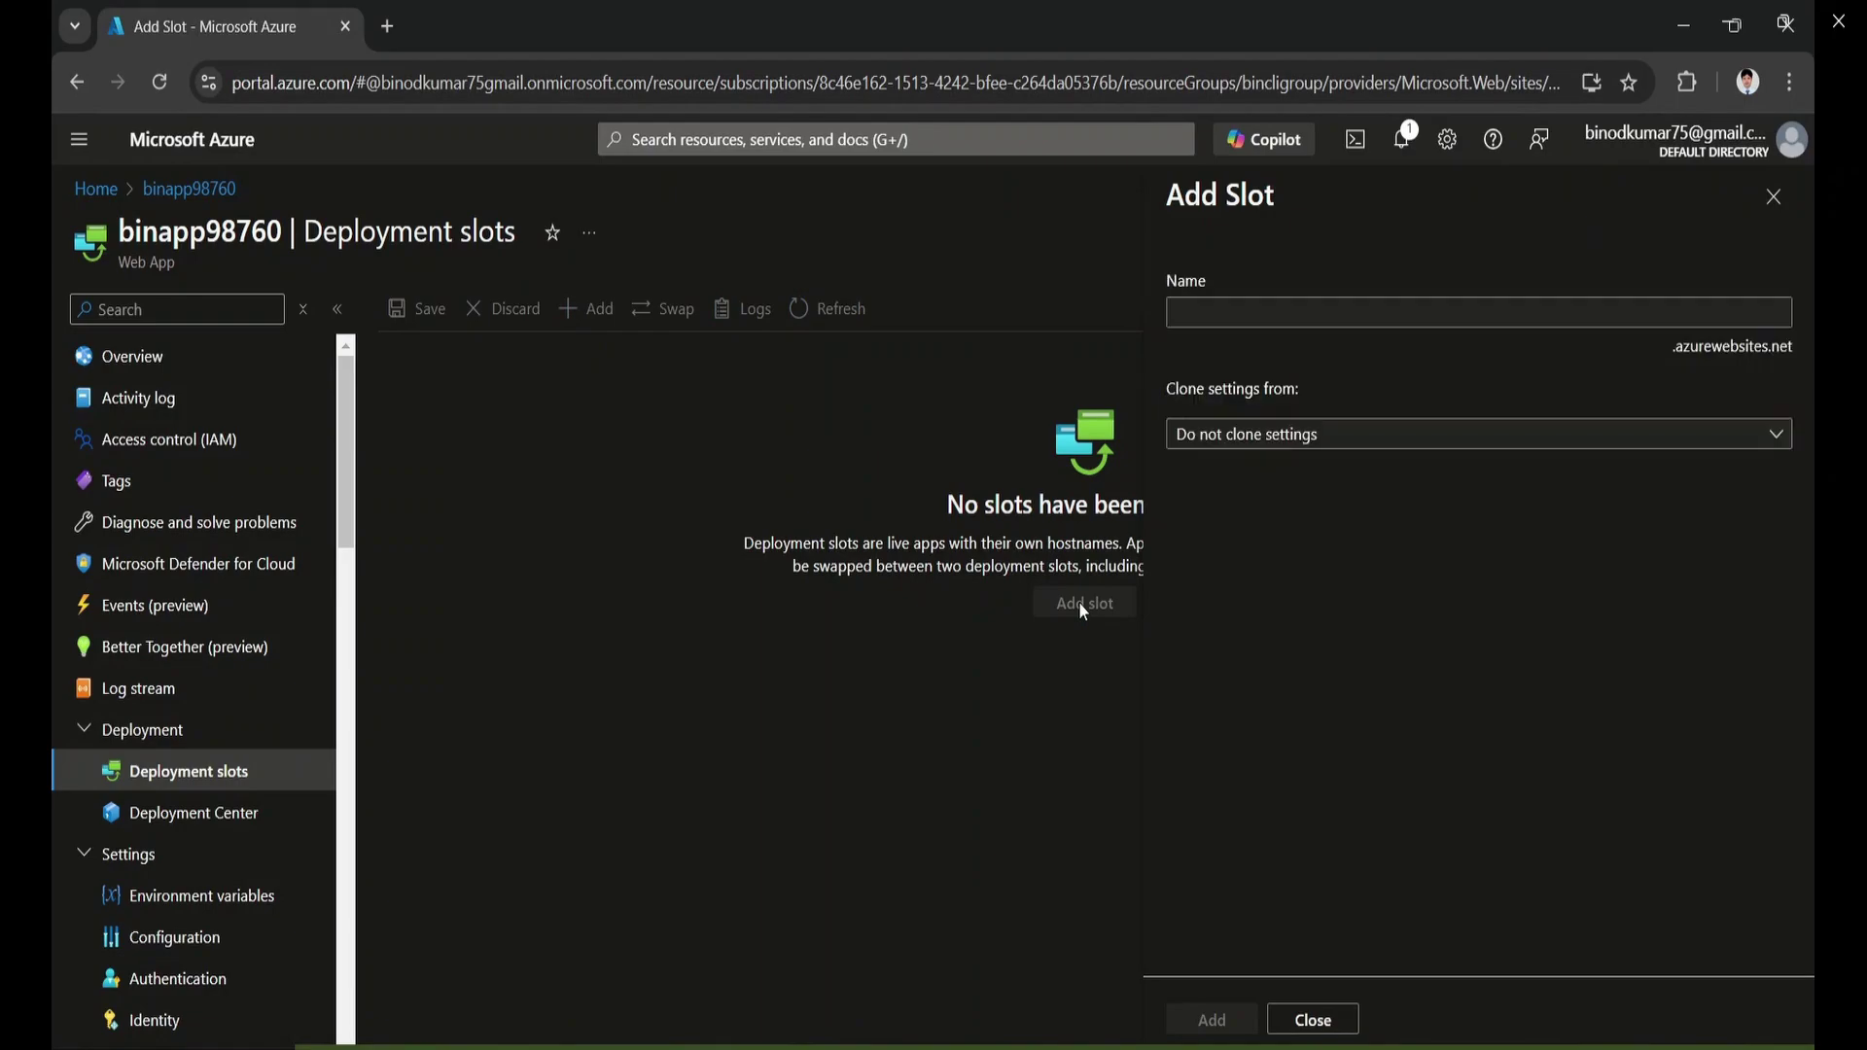
left_click(1242, 317)
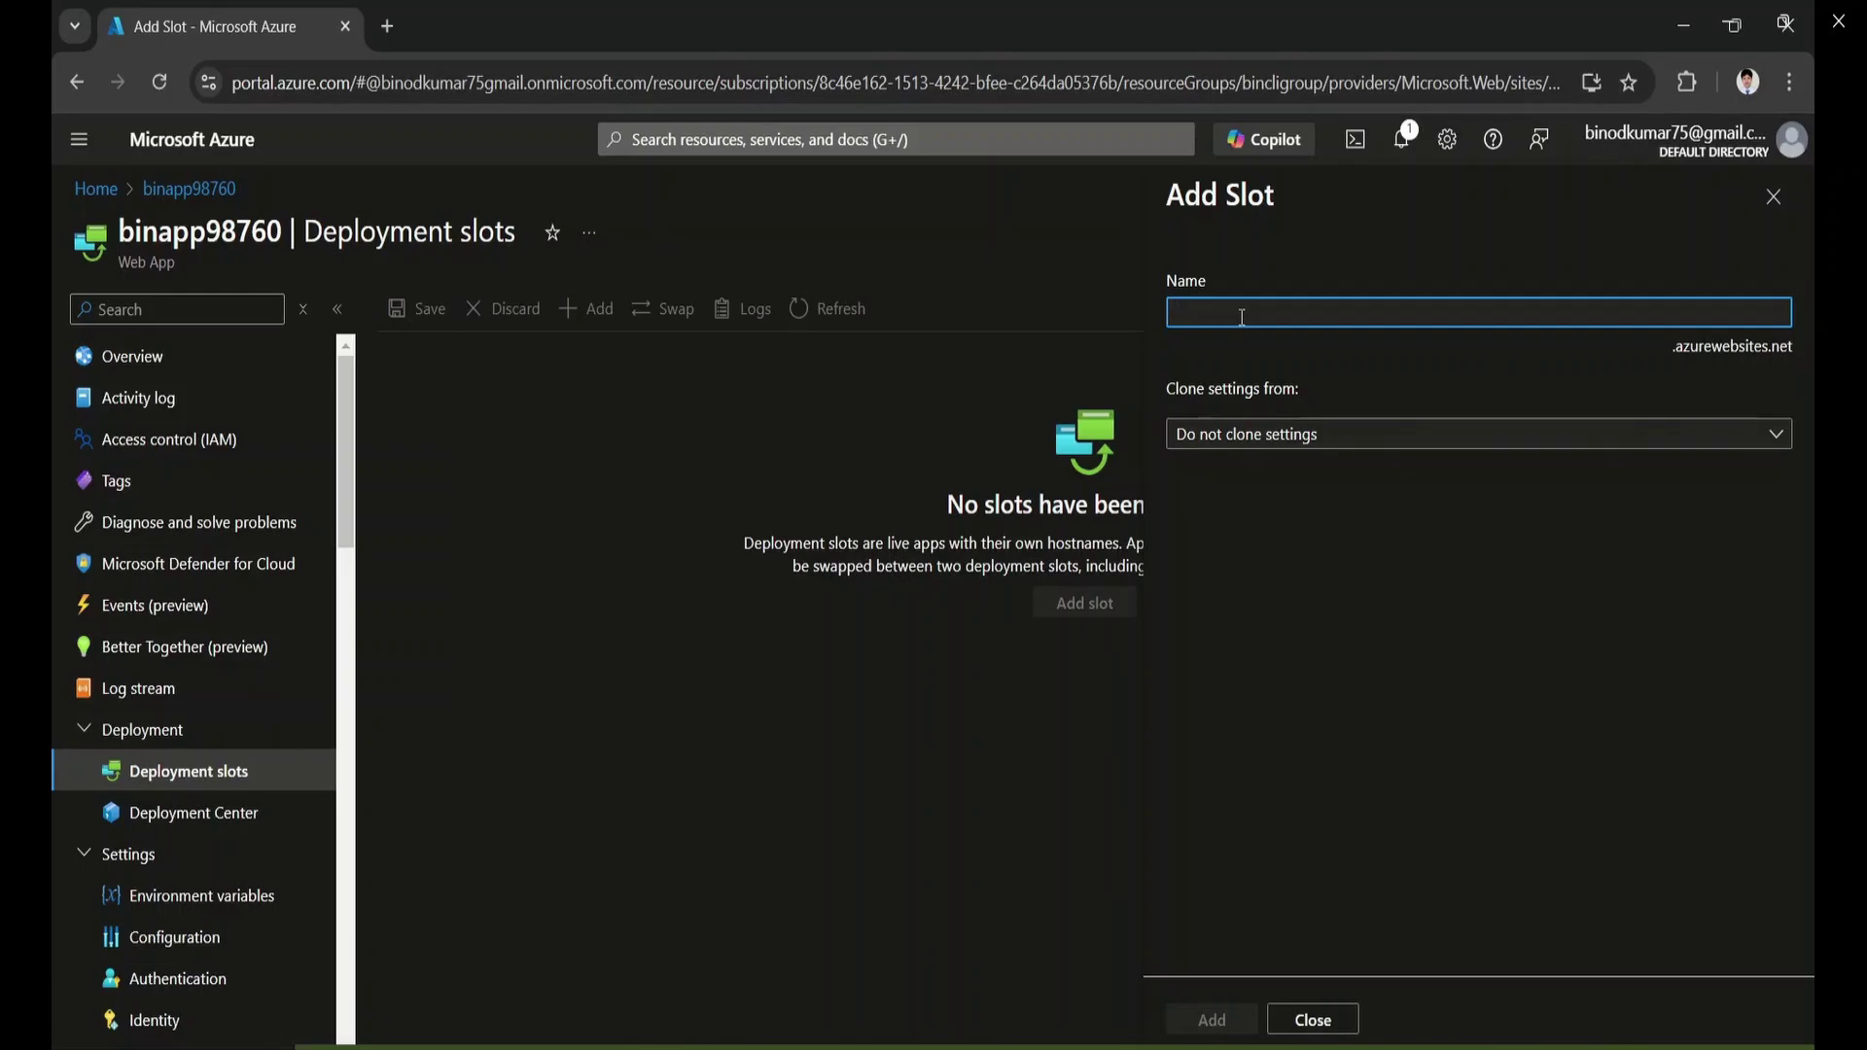
type("pro")
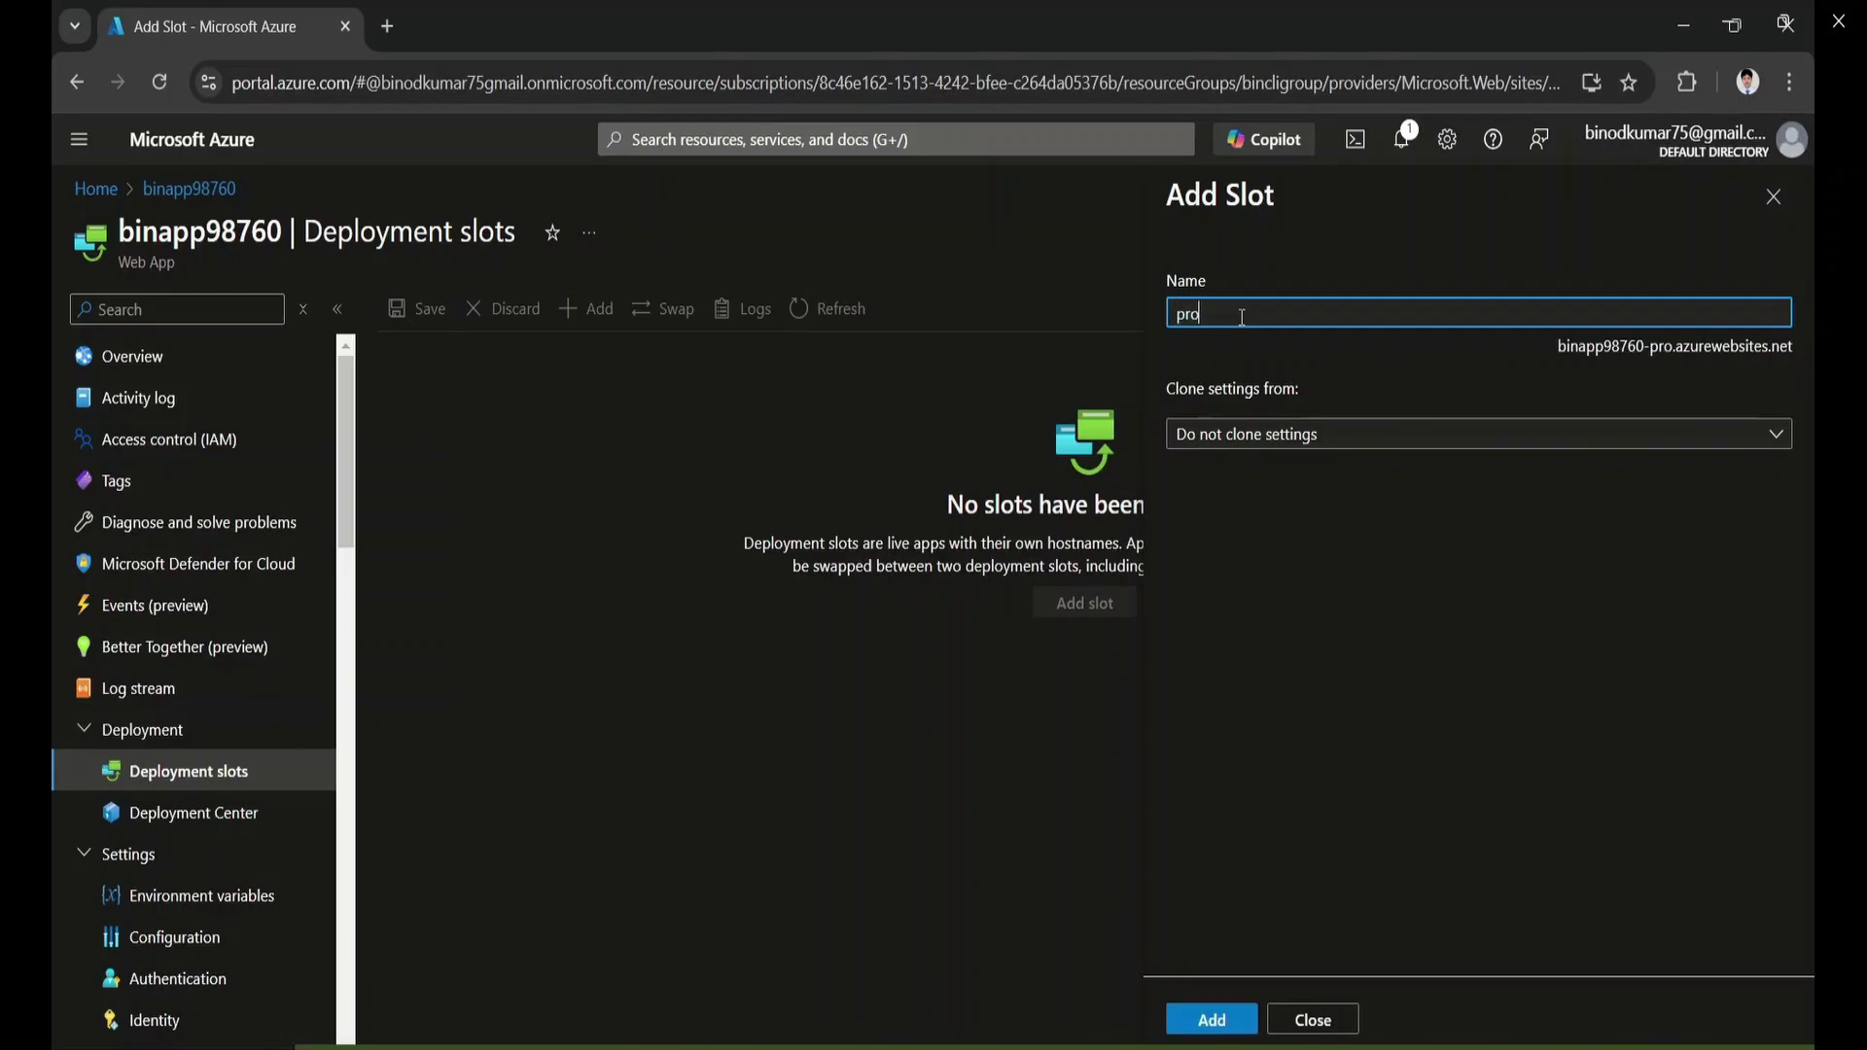
type("duction")
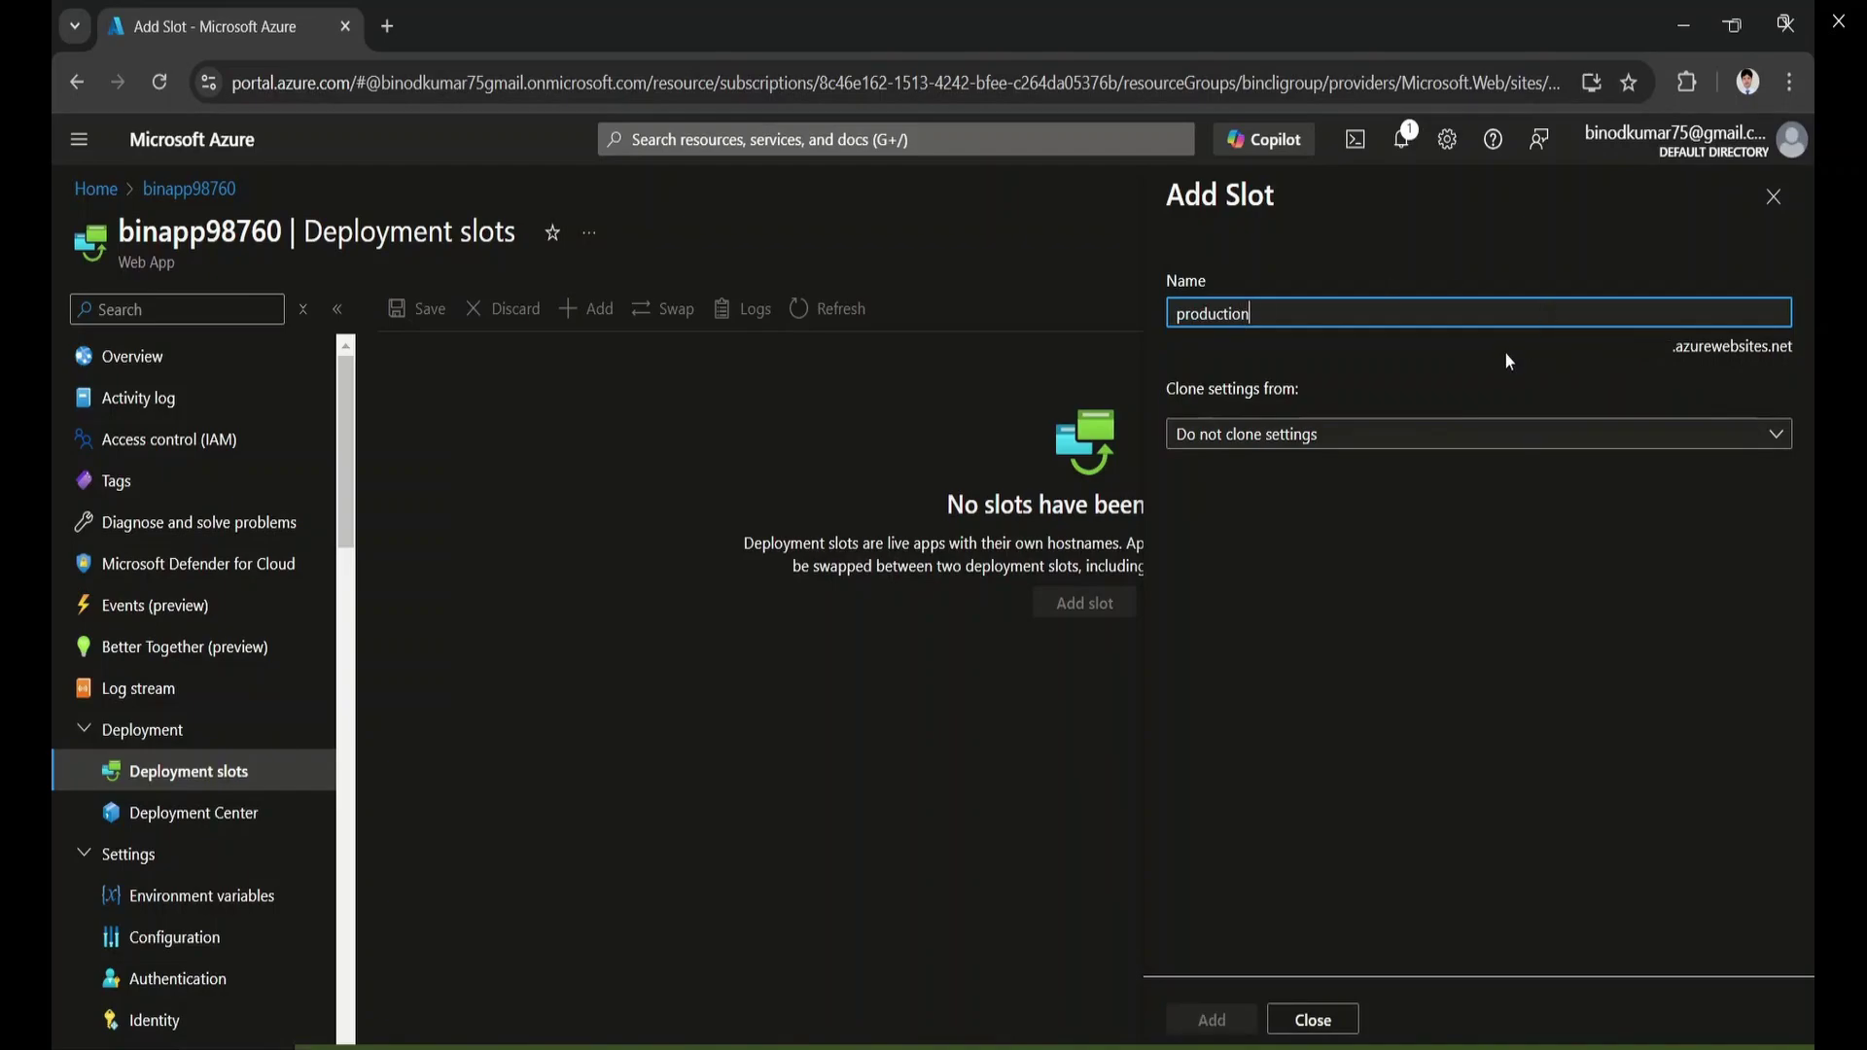
left_click(1469, 350)
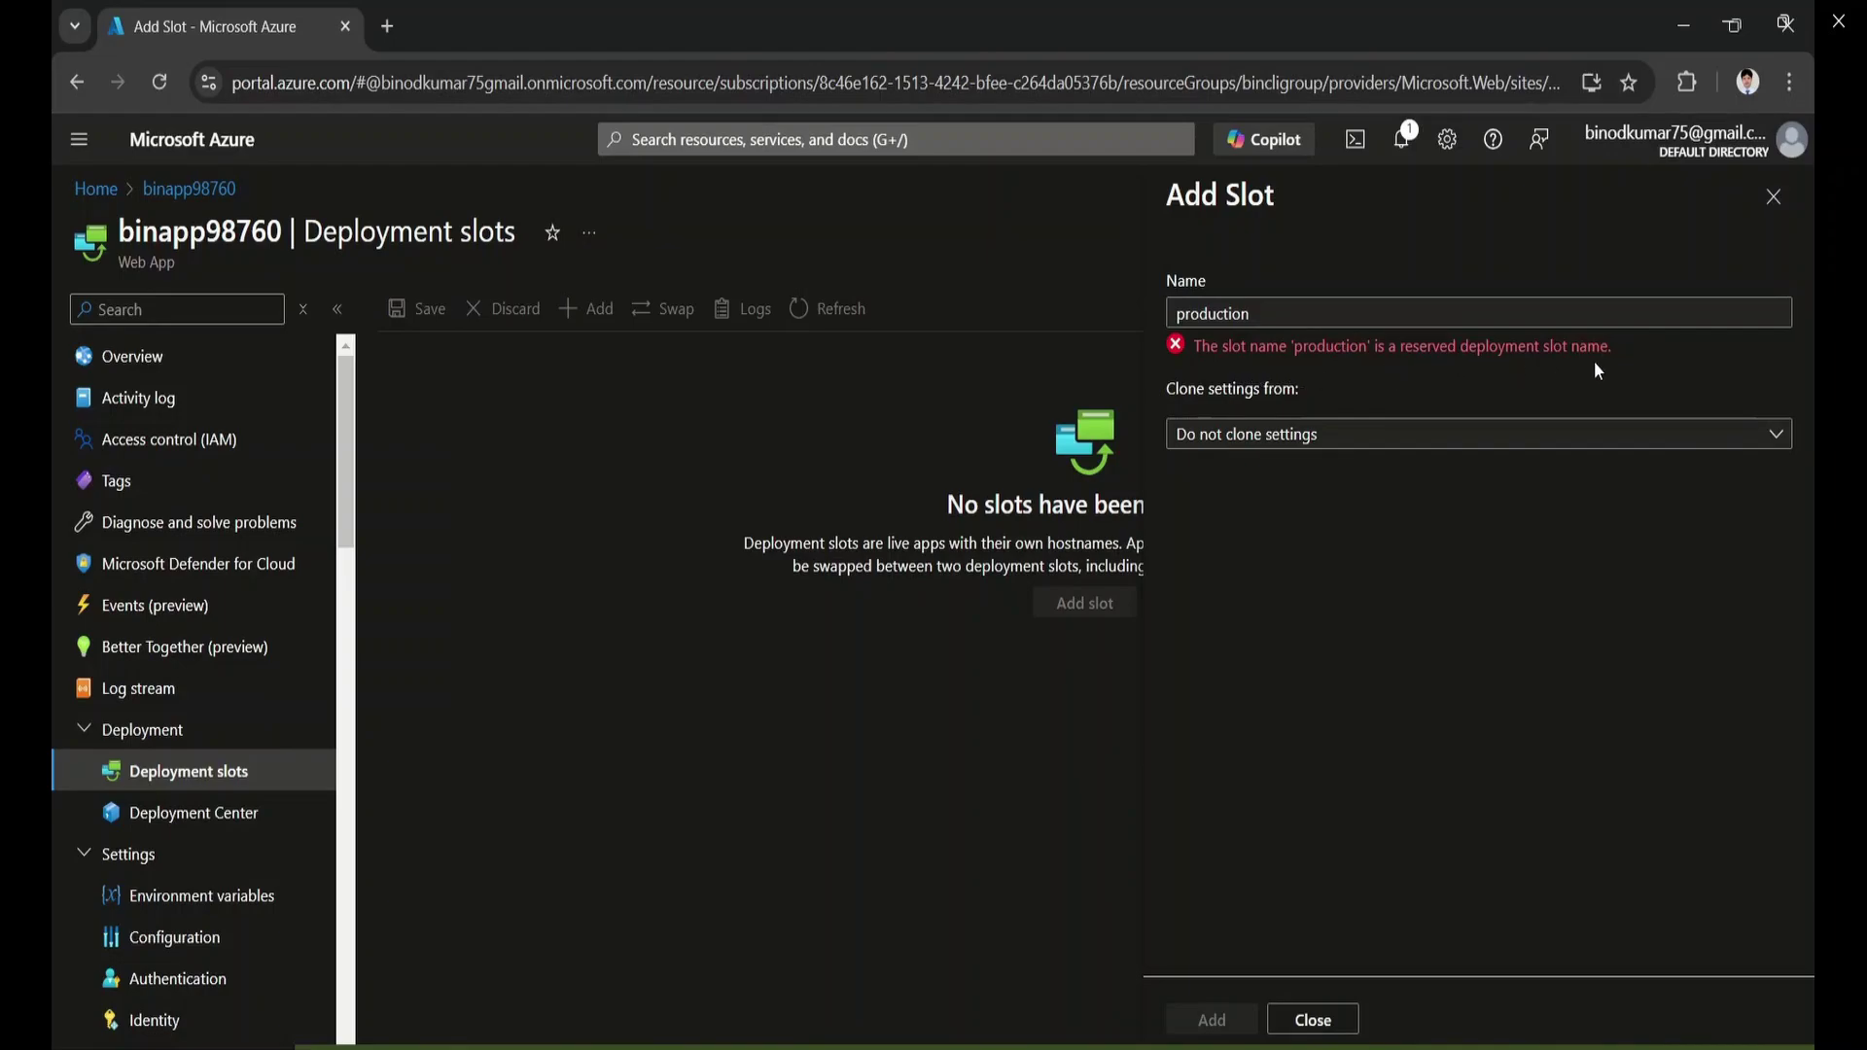
Replace the slot name with staging, clone settings from binapp98760, and add the slot
double_click(1310, 325)
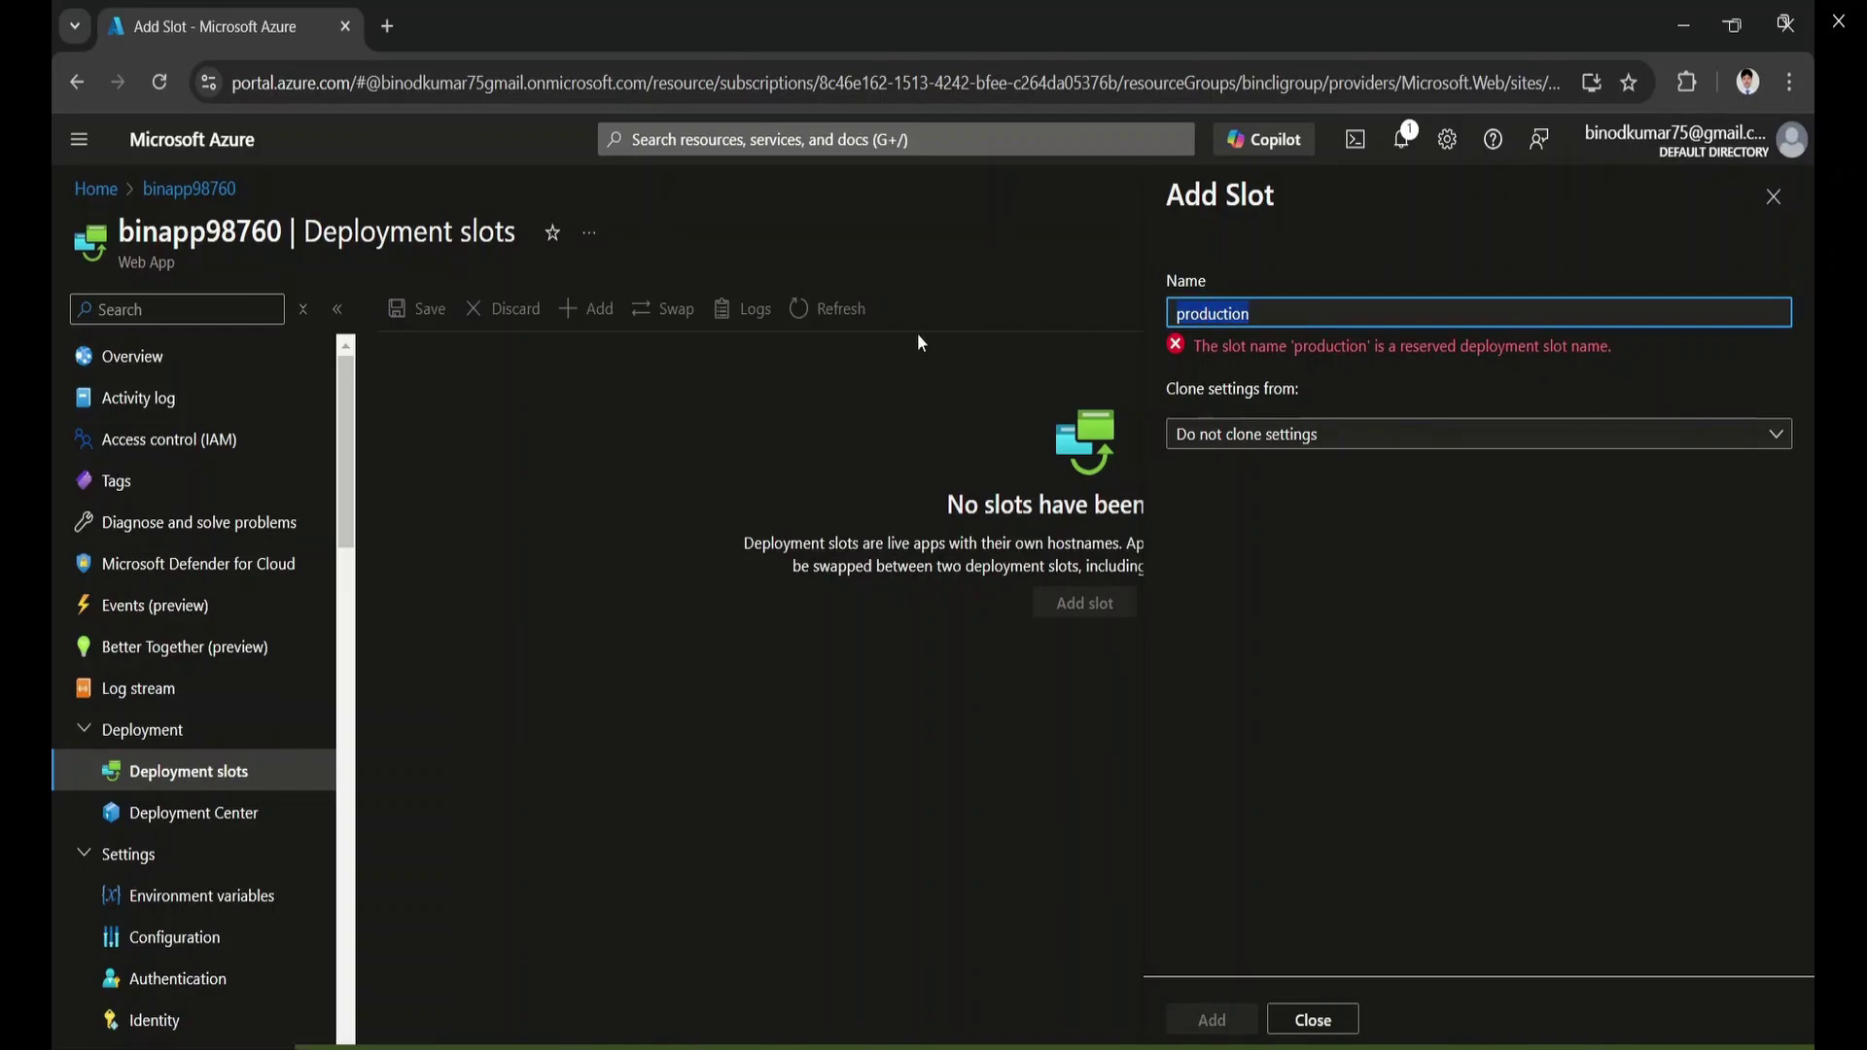
type("staging")
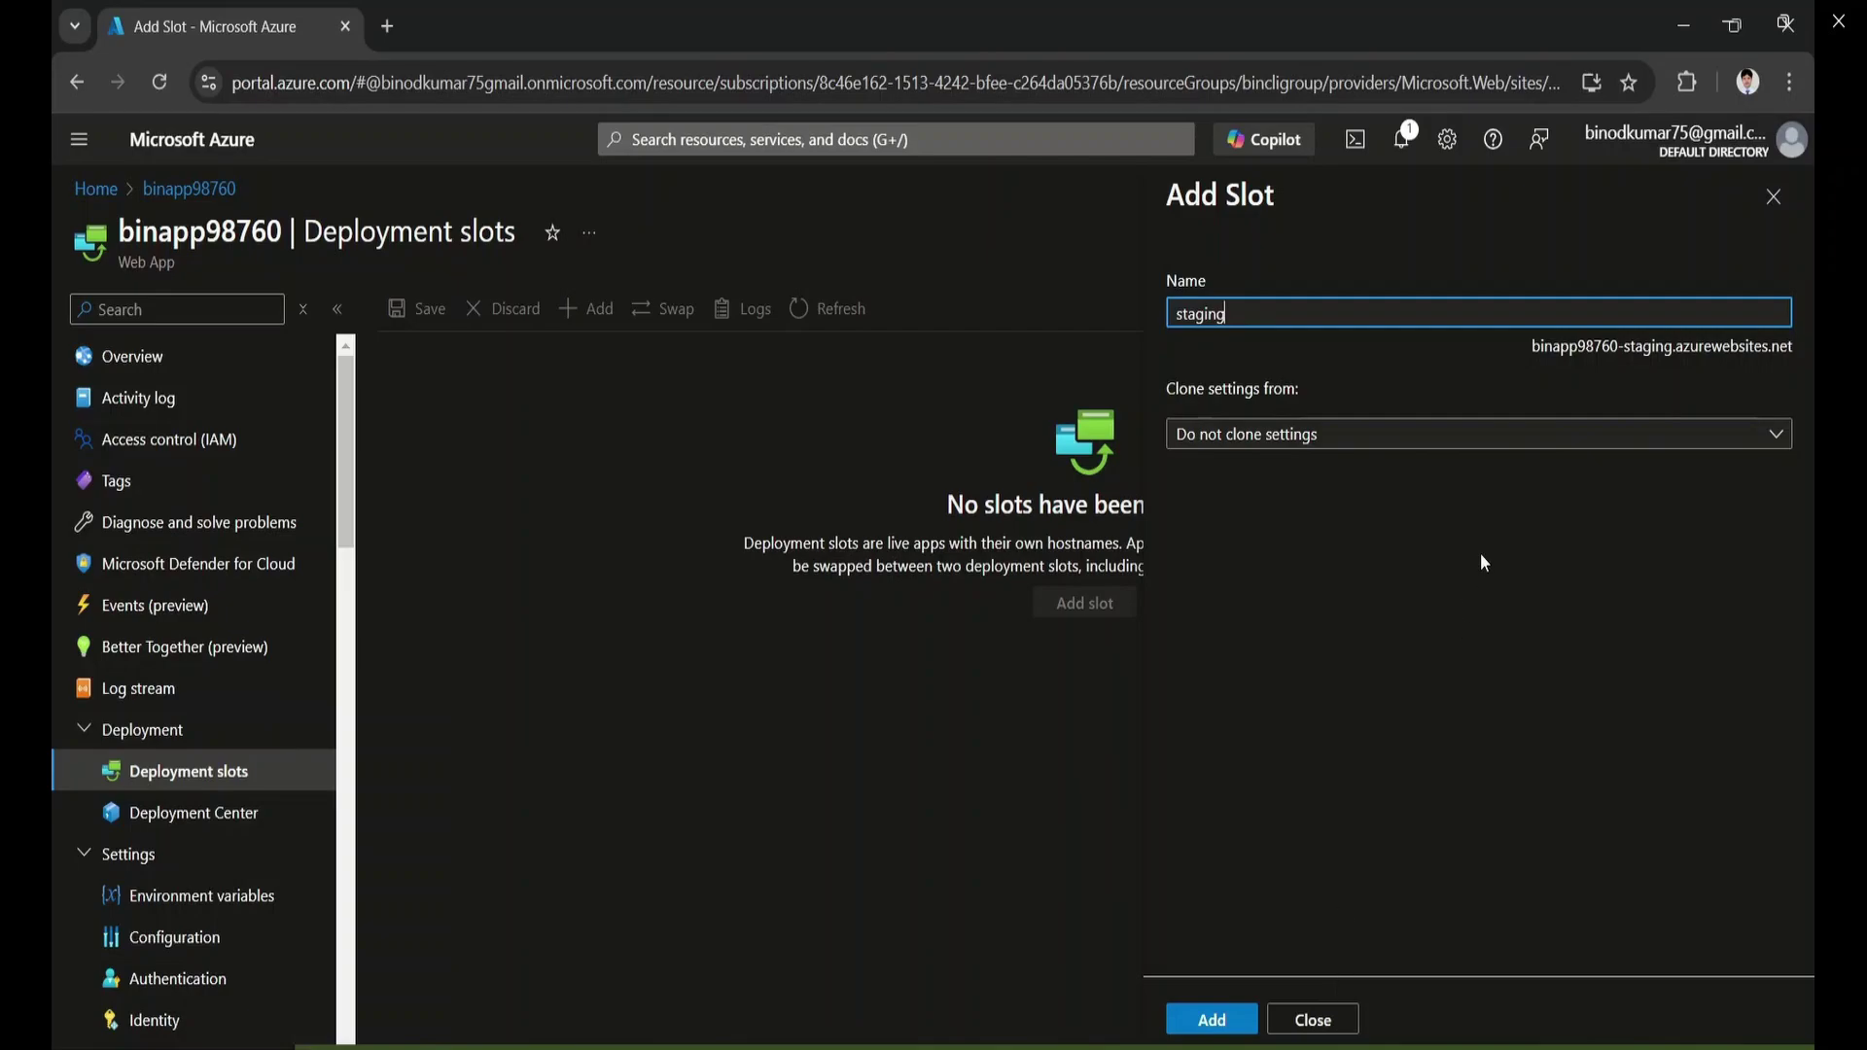
left_click(1444, 442)
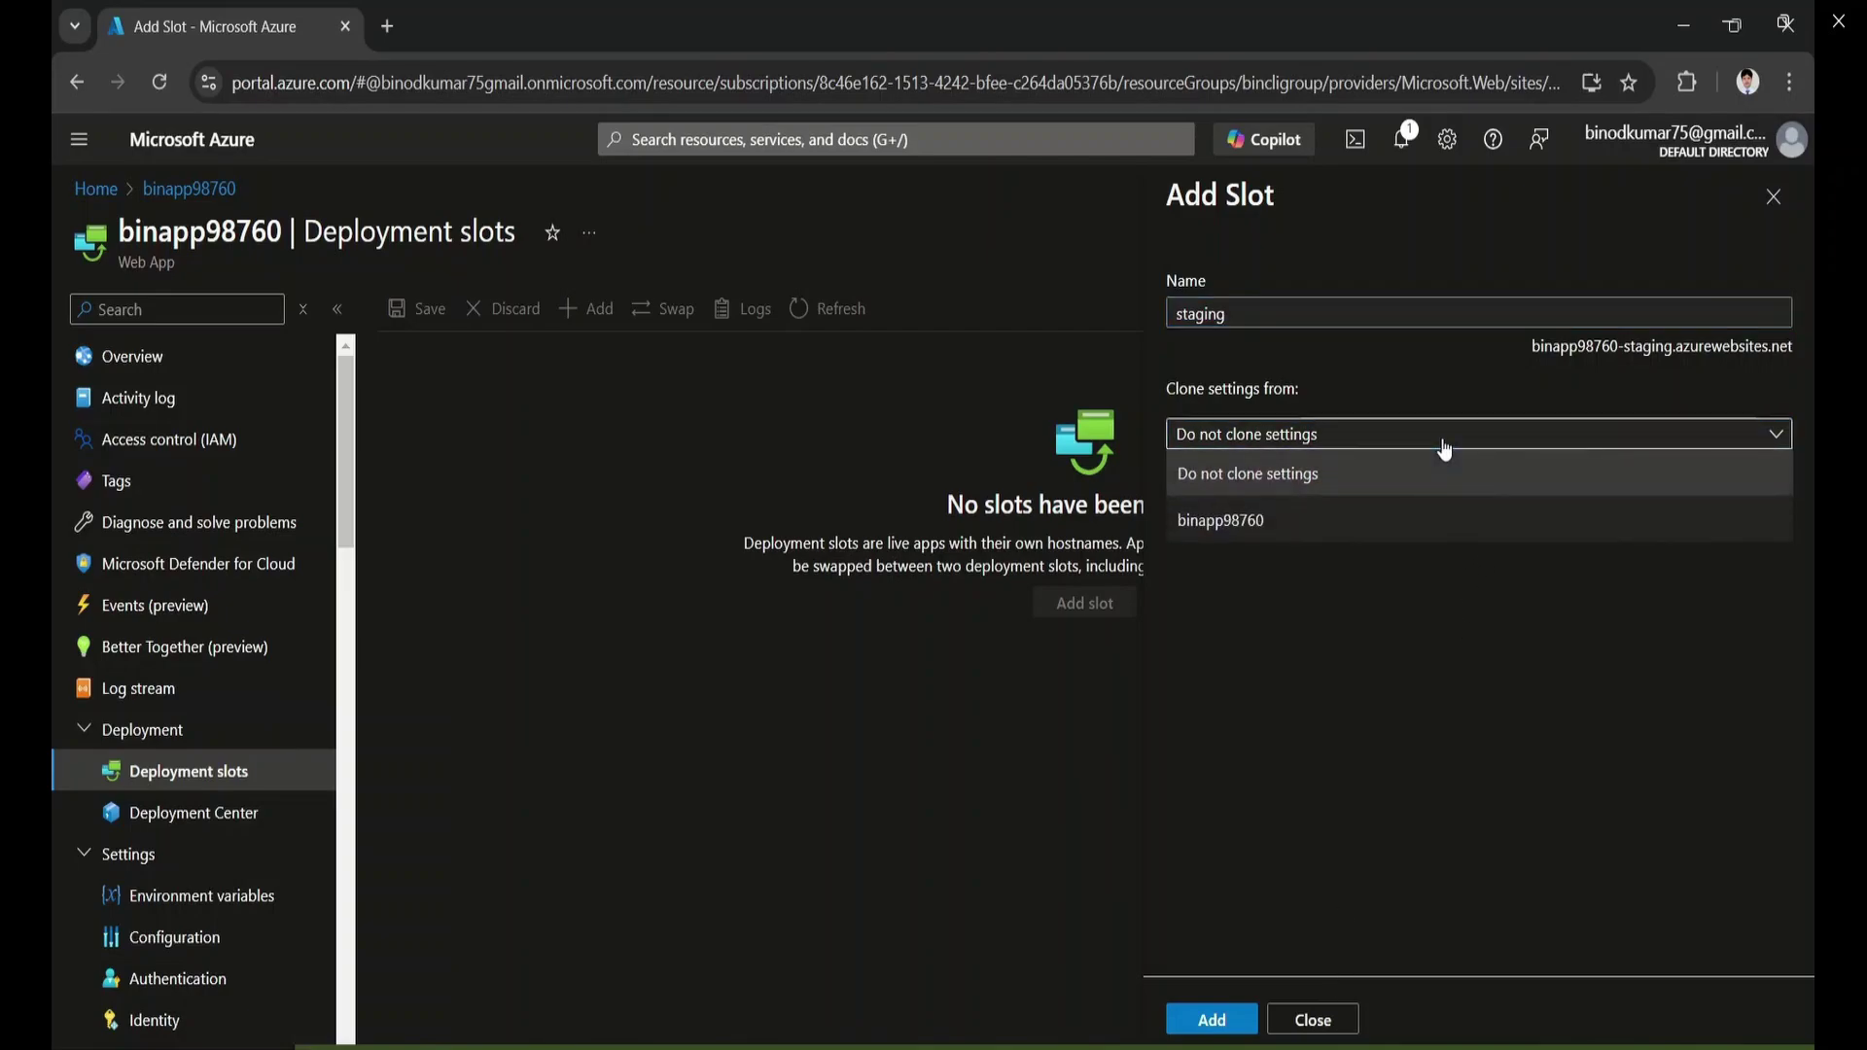
left_click(1235, 530)
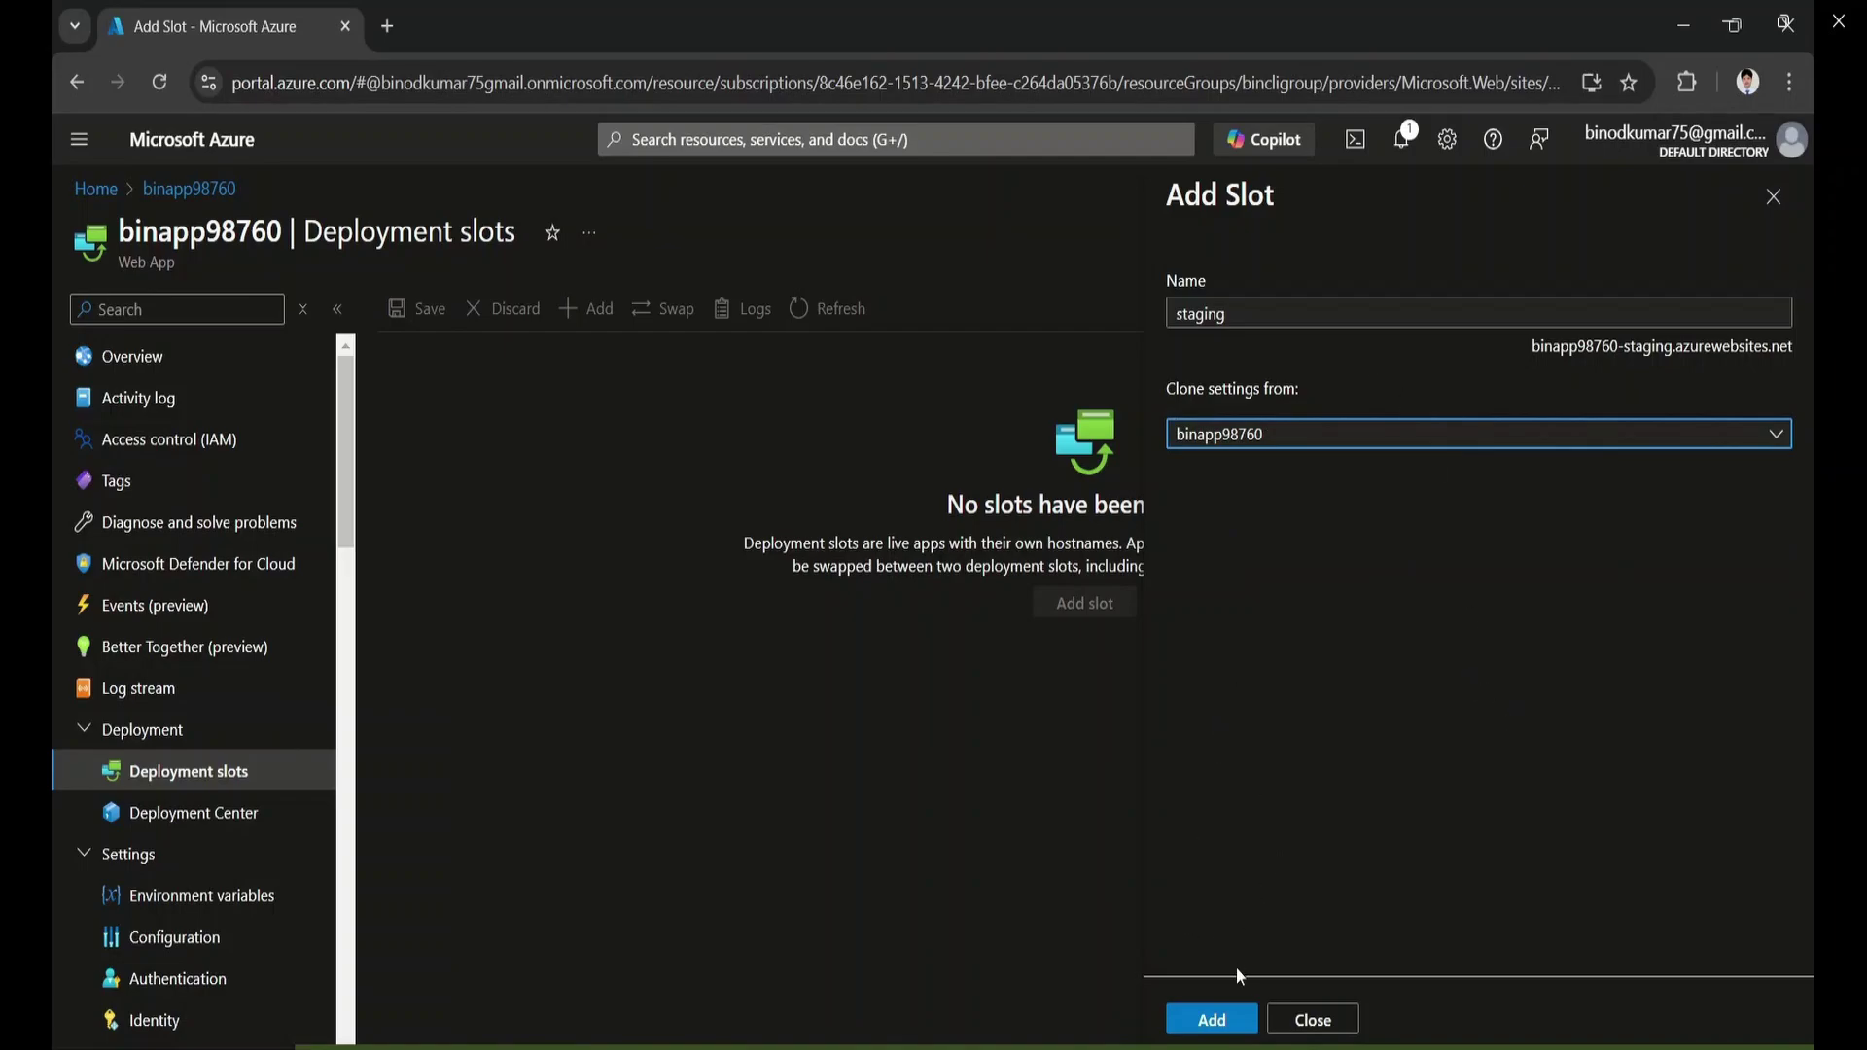
left_click(1212, 1021)
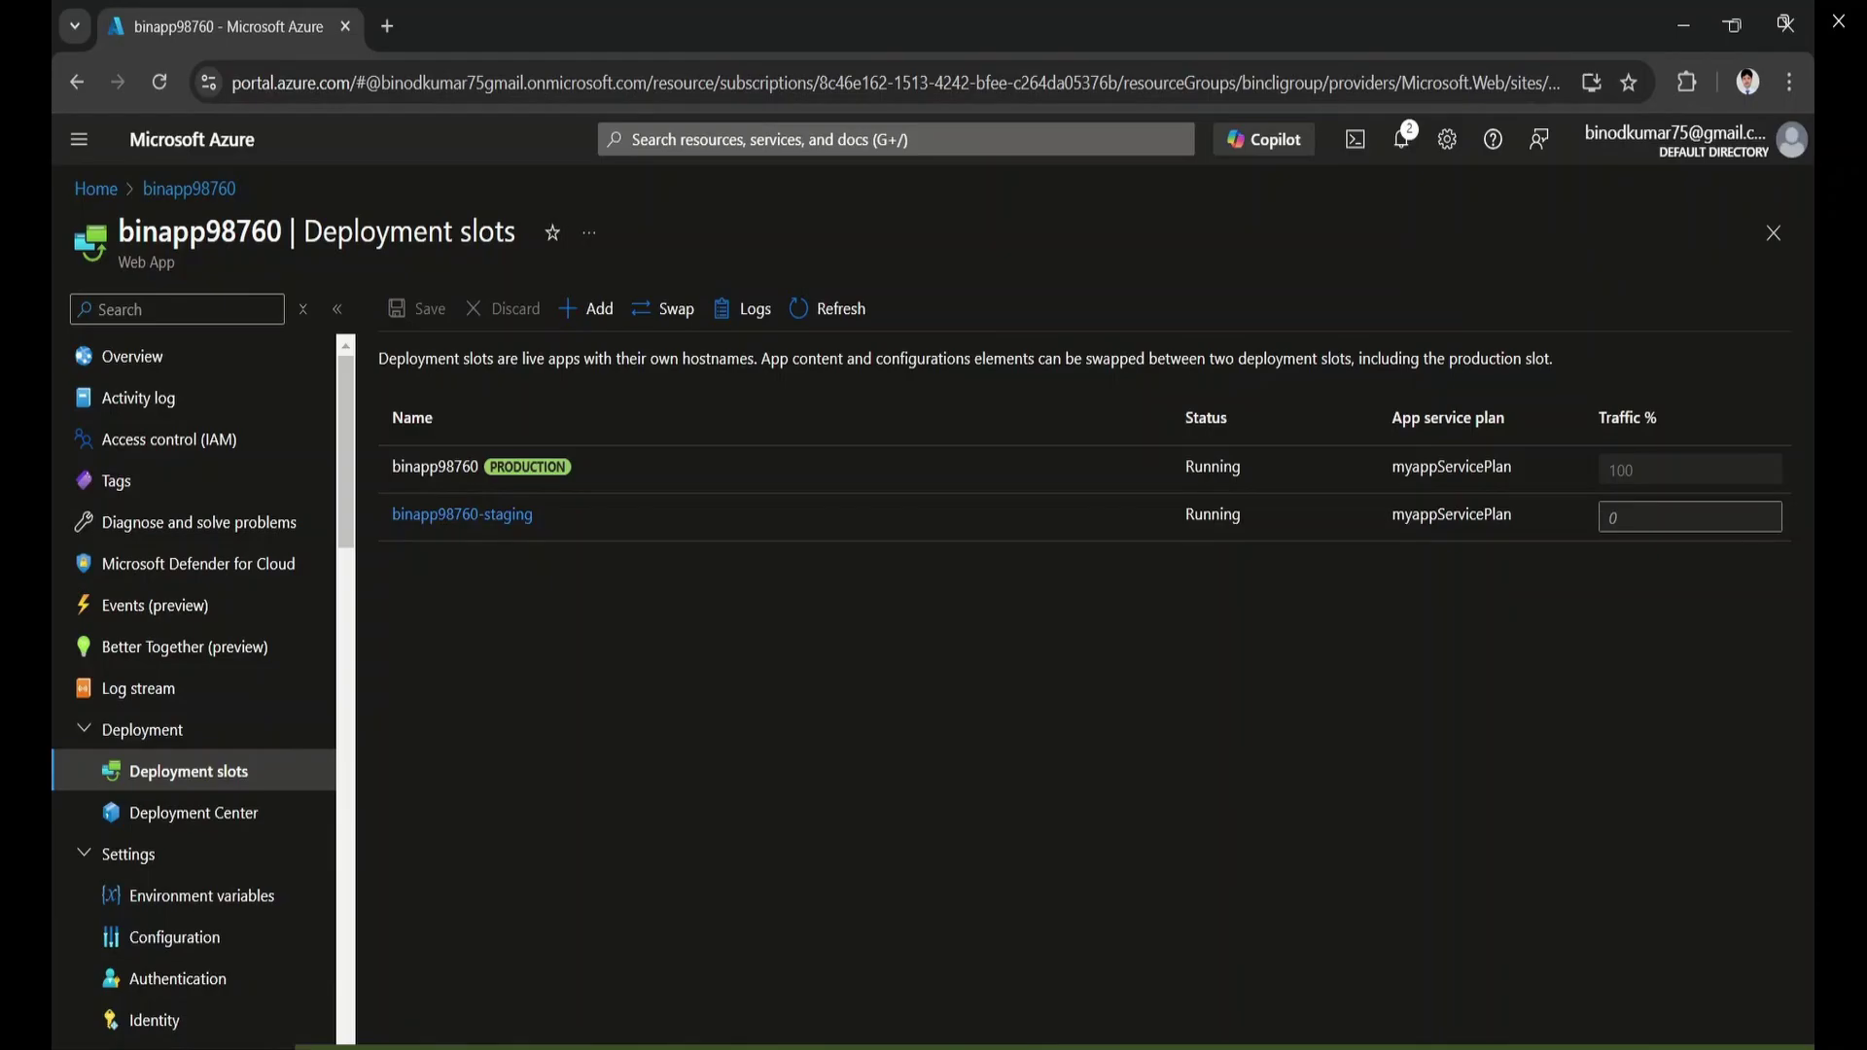
Switch to Visual Studio 2022 and create an ASP.NET Core Web App (Razor Pages) project named WebApplication1 on .NET 8.0
key("super")
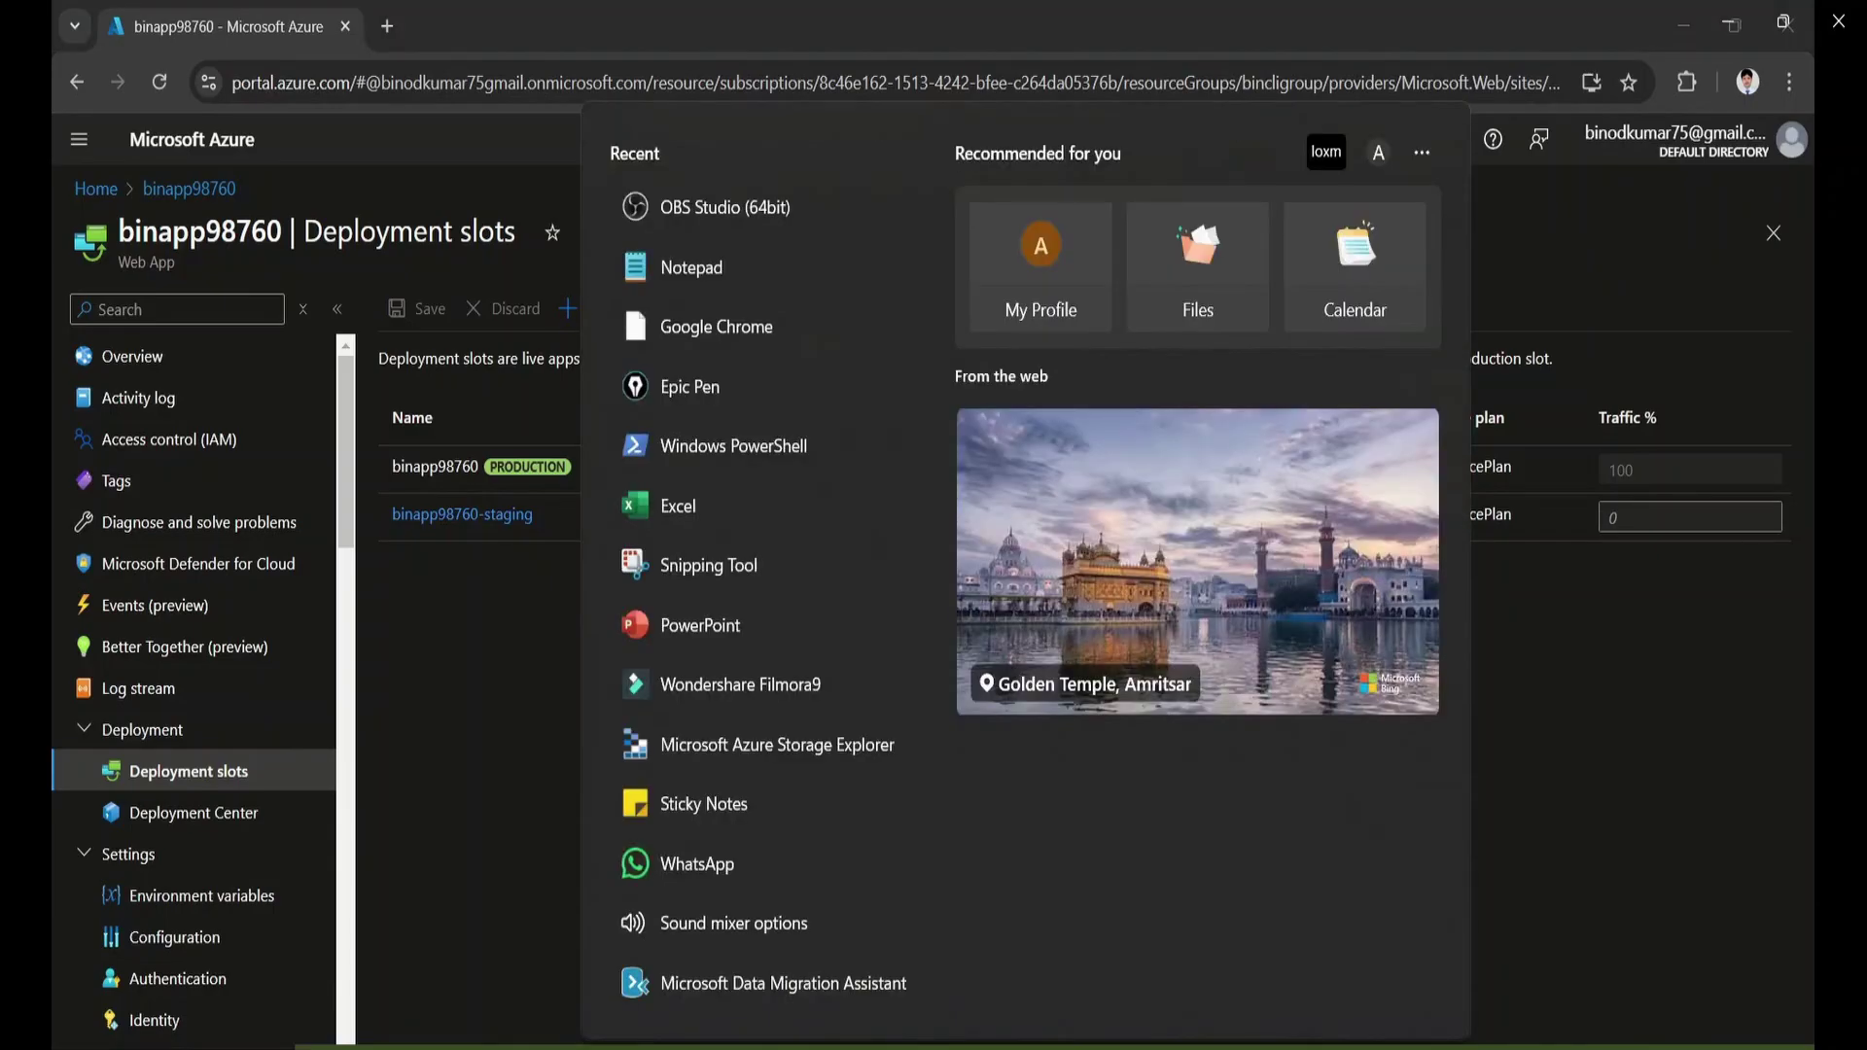
type("visu")
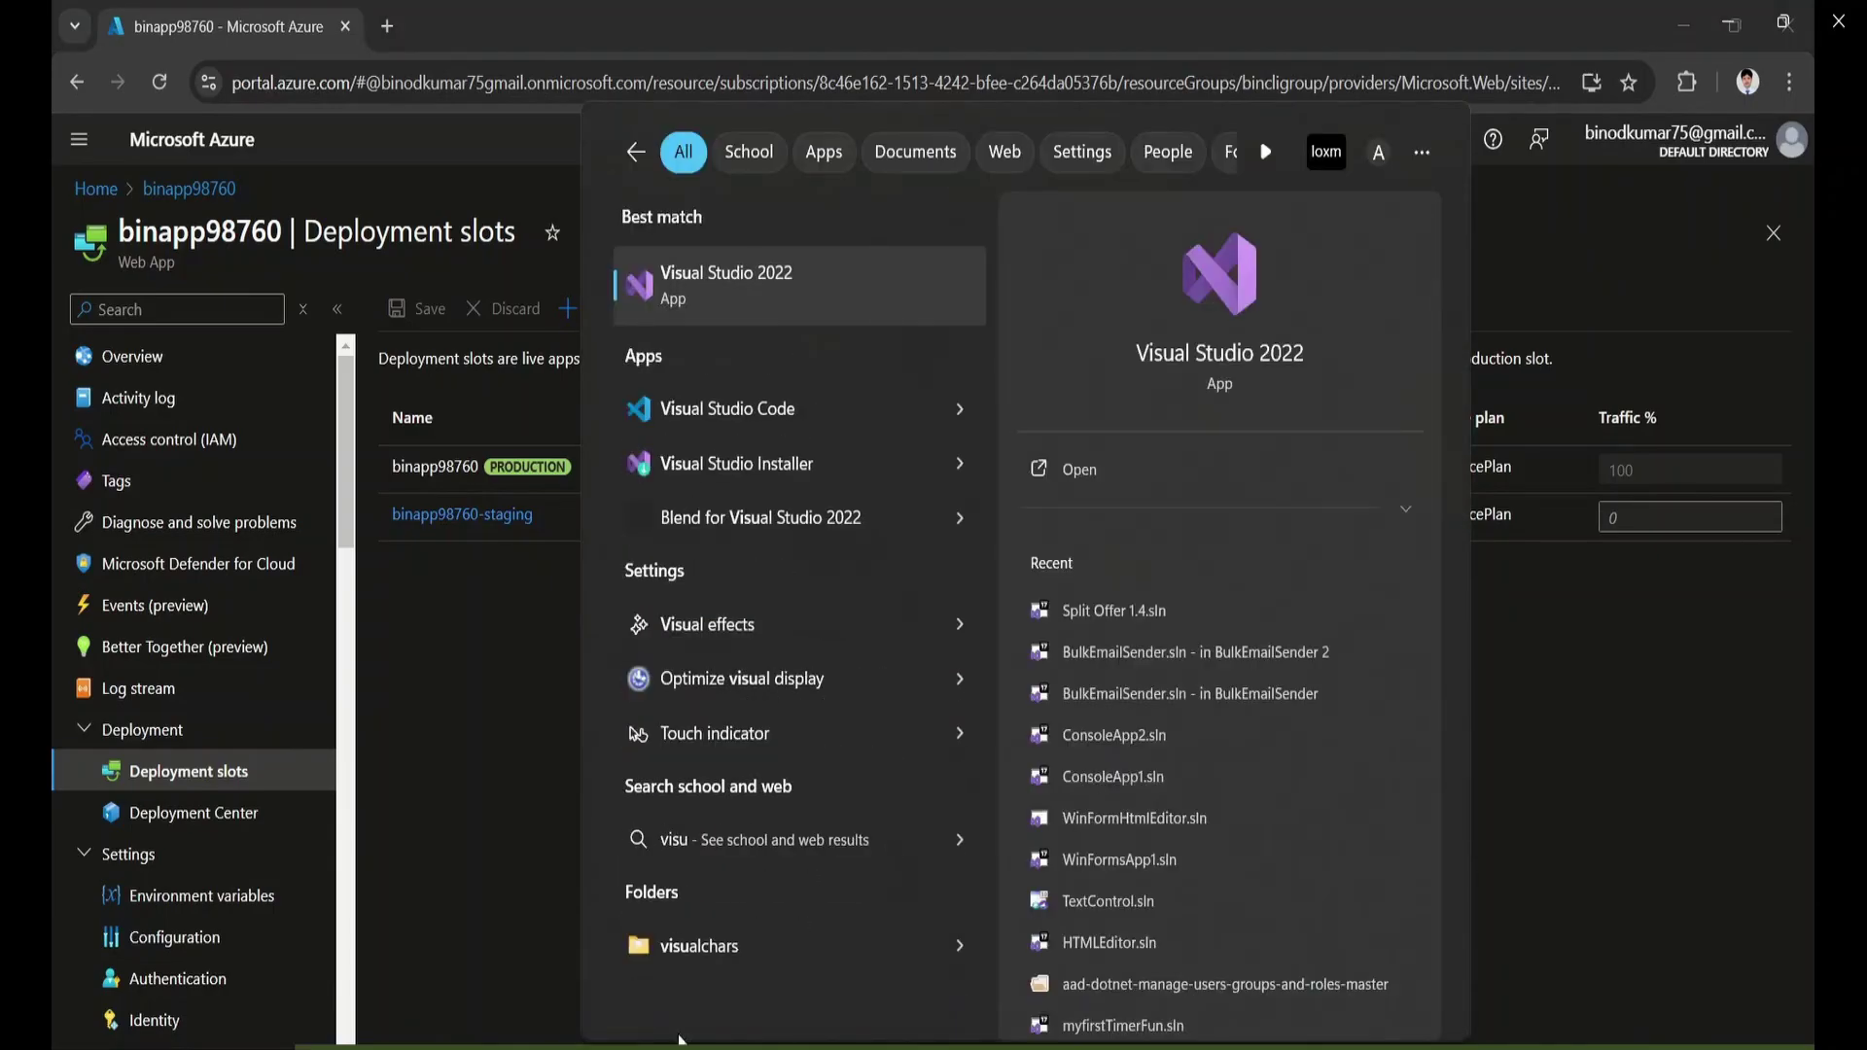
left_click(1087, 483)
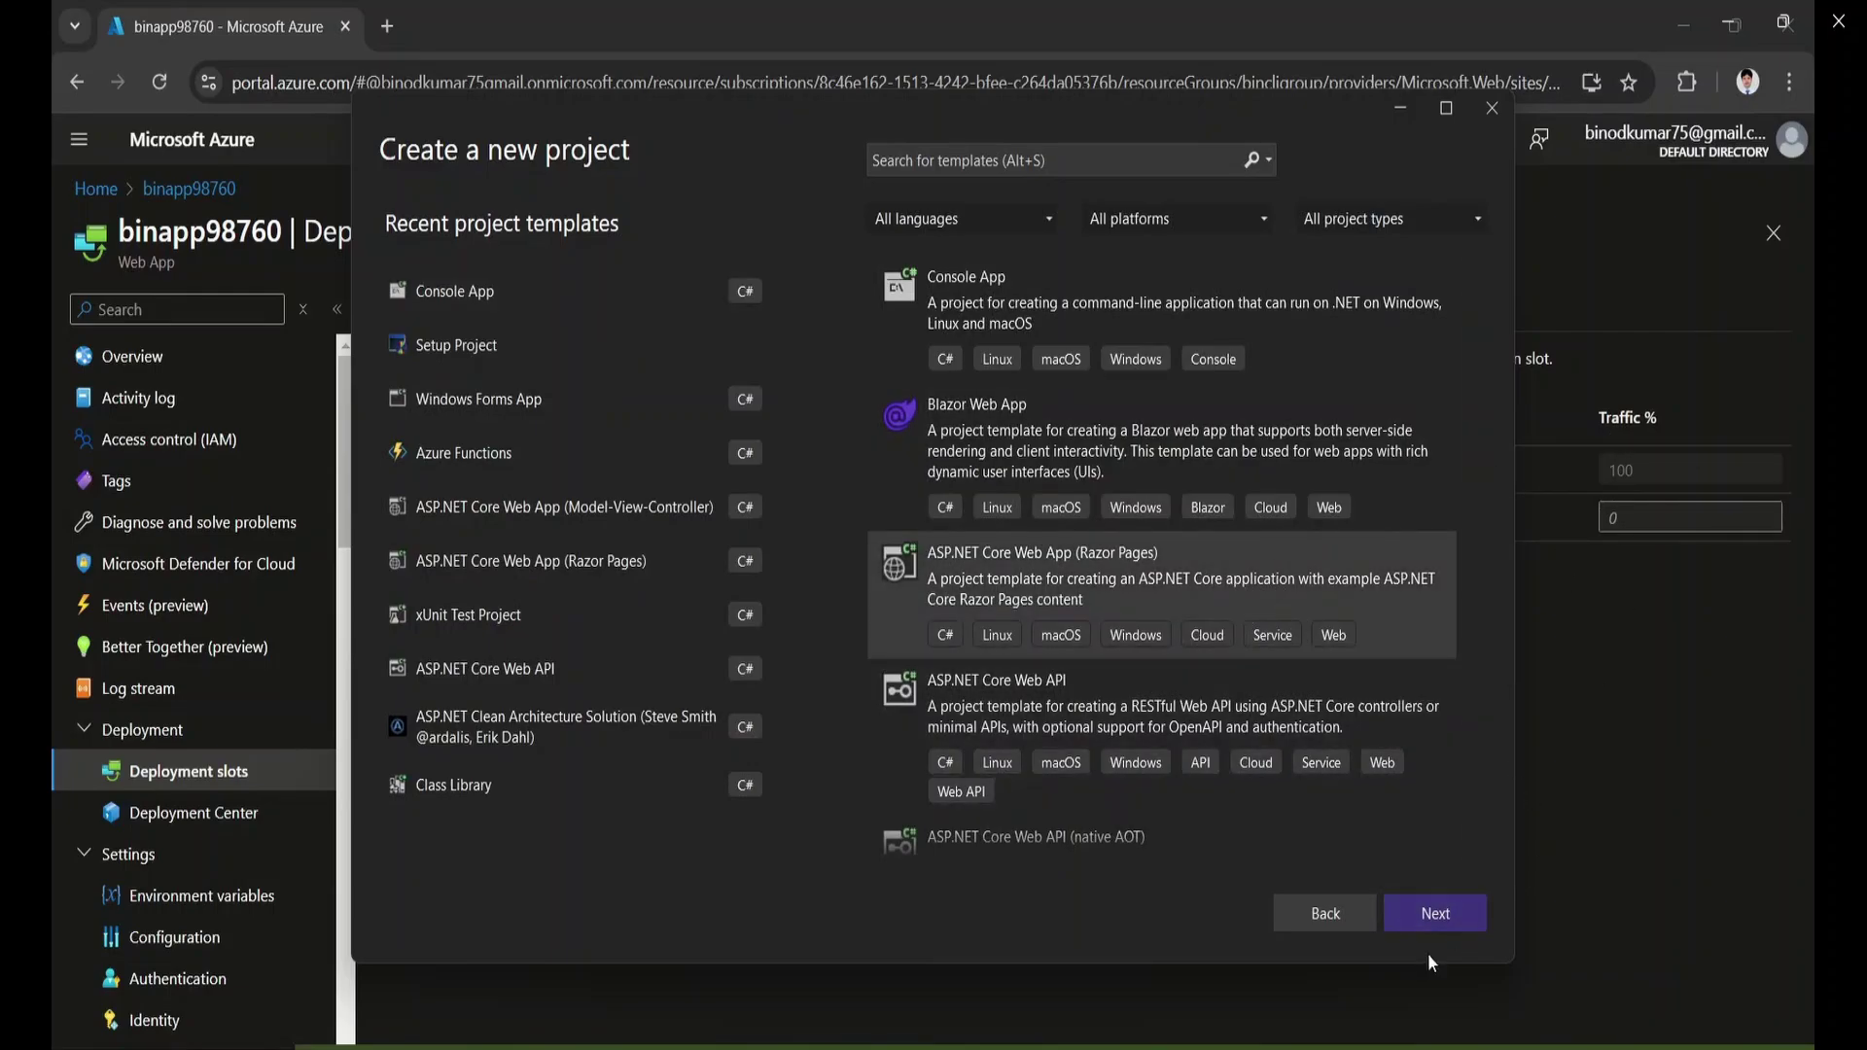
left_click(1438, 912)
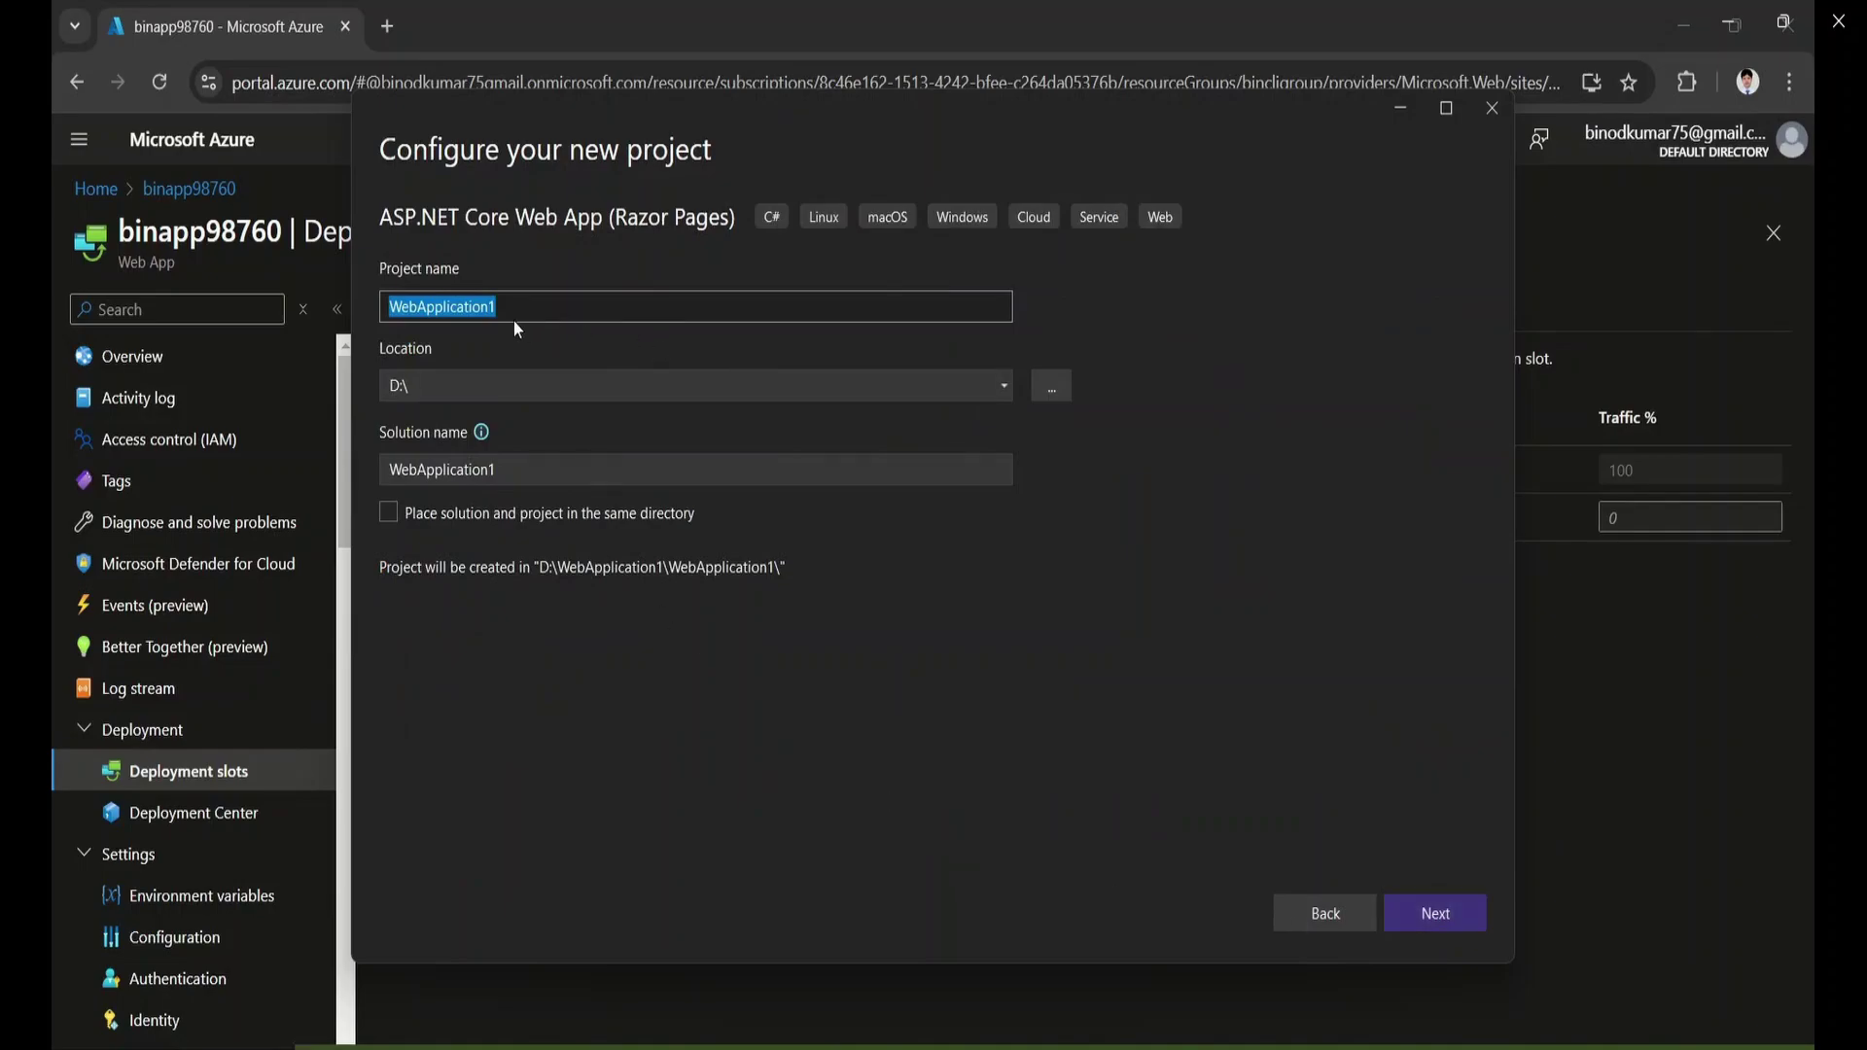
left_click(1462, 924)
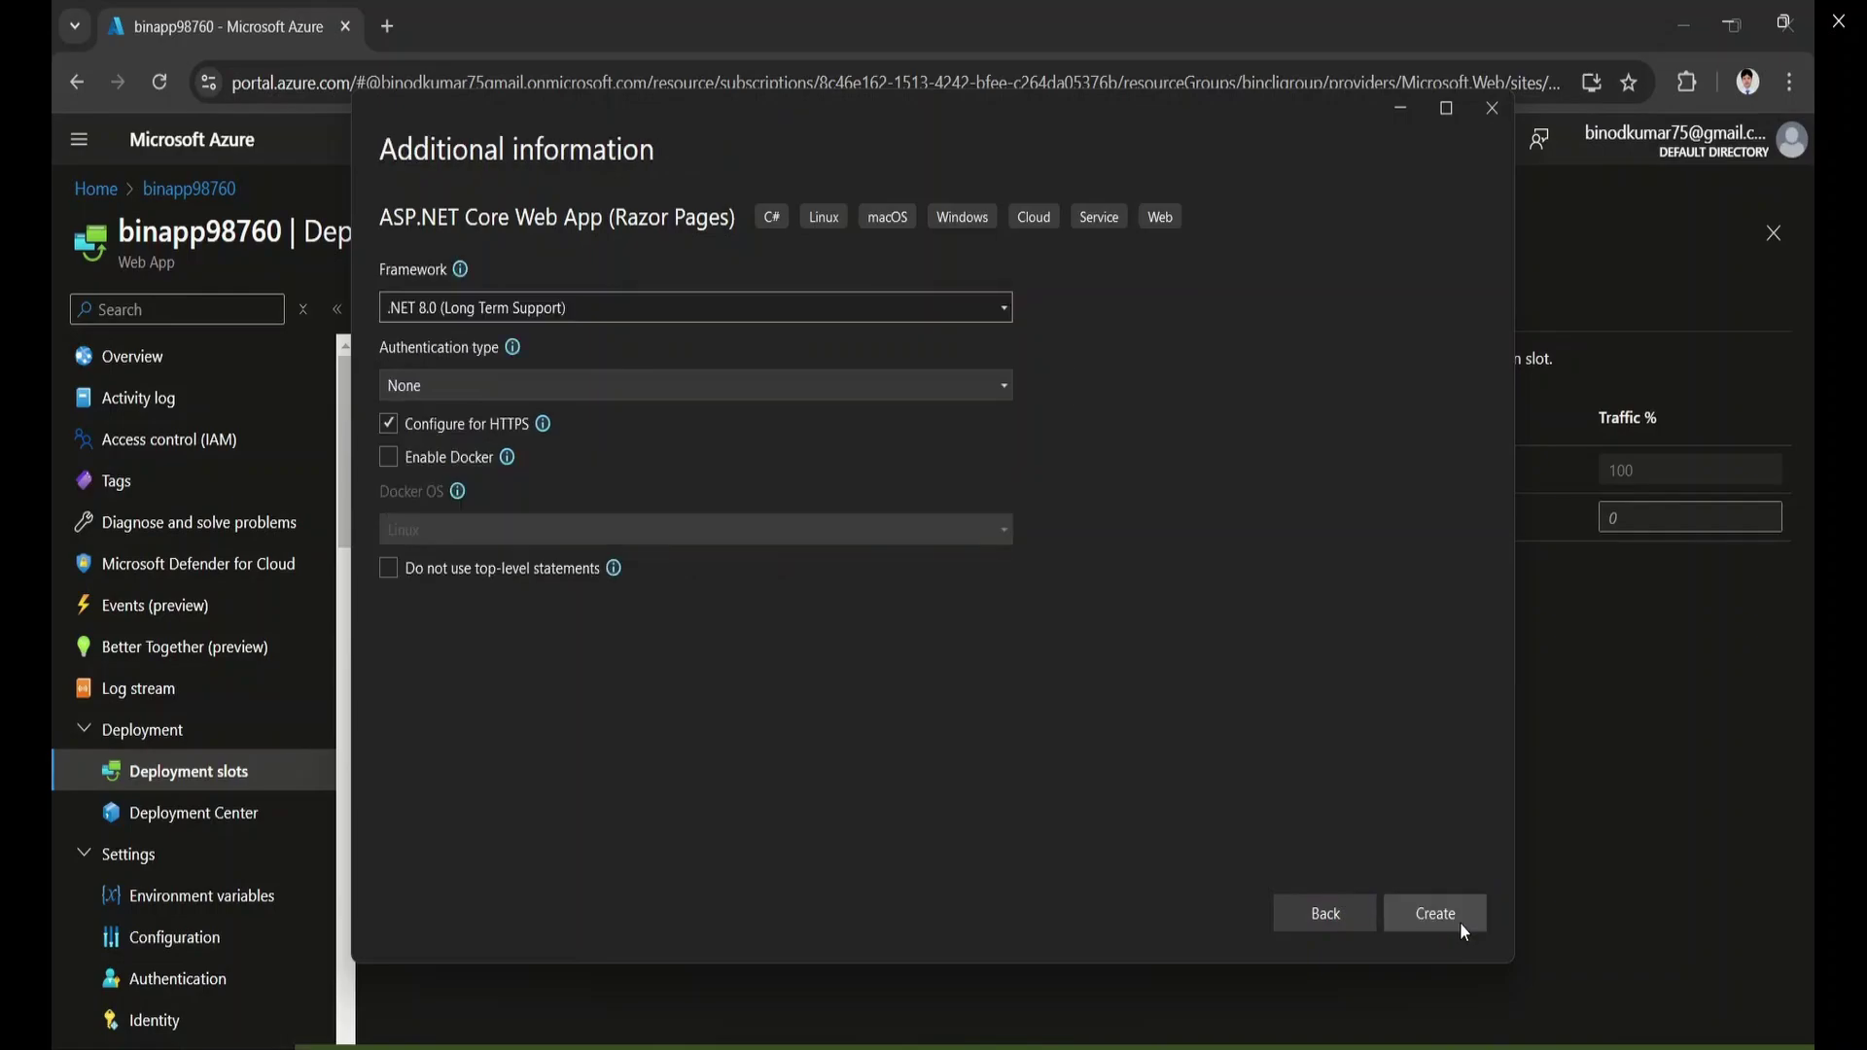
left_click(1445, 915)
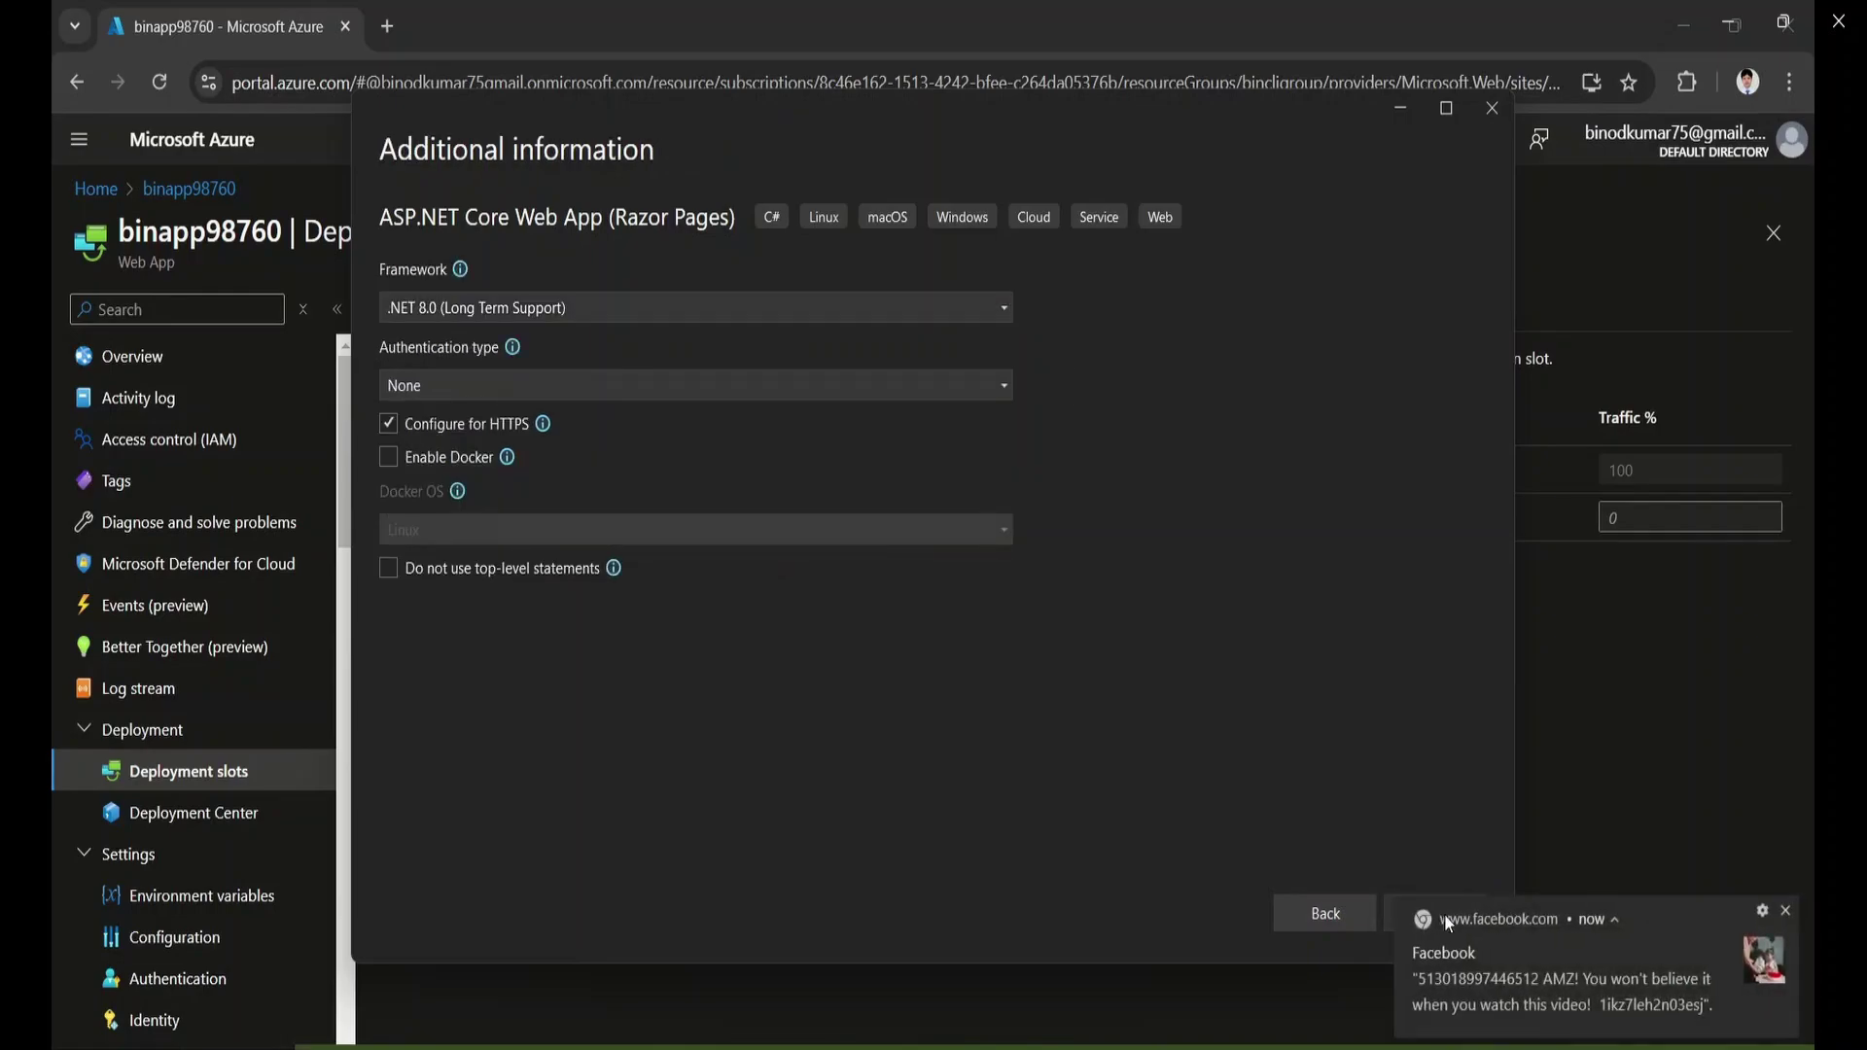
left_click(1788, 914)
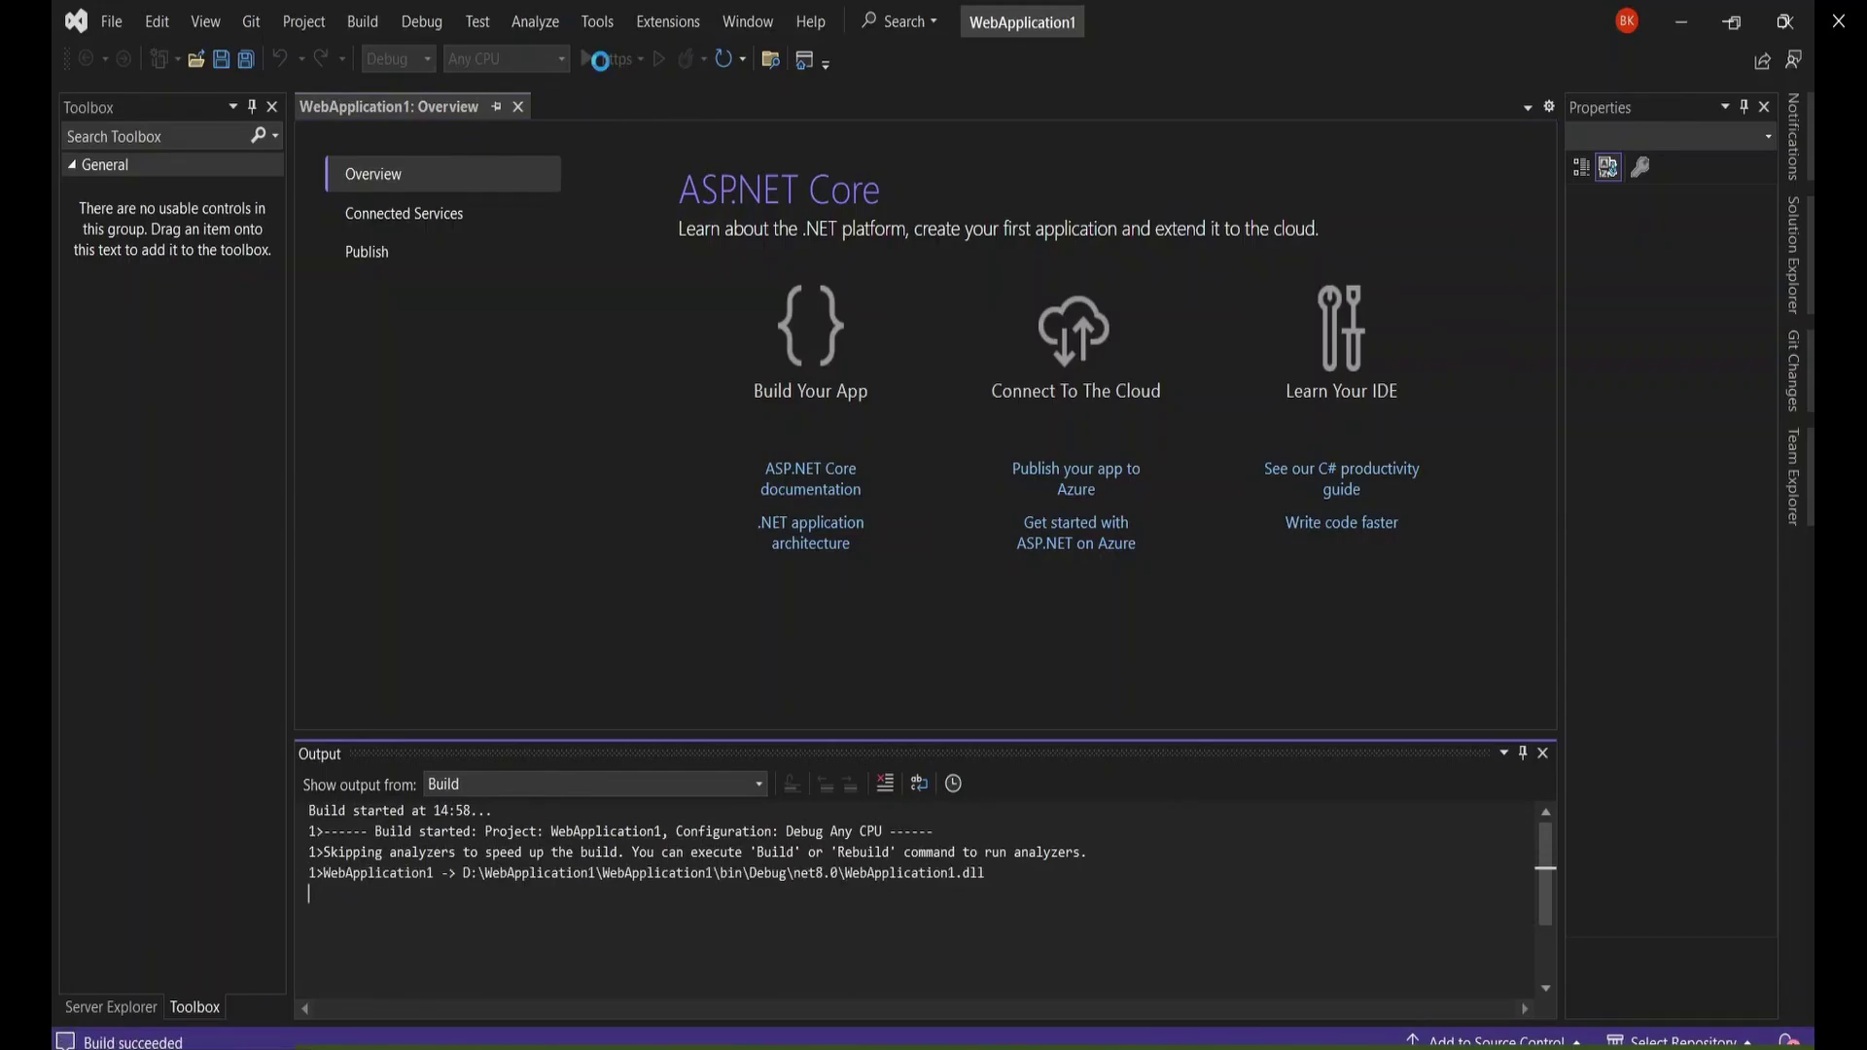
Run WebApplication1 locally over https to check its home page, and close the test browser
left_click(599, 60)
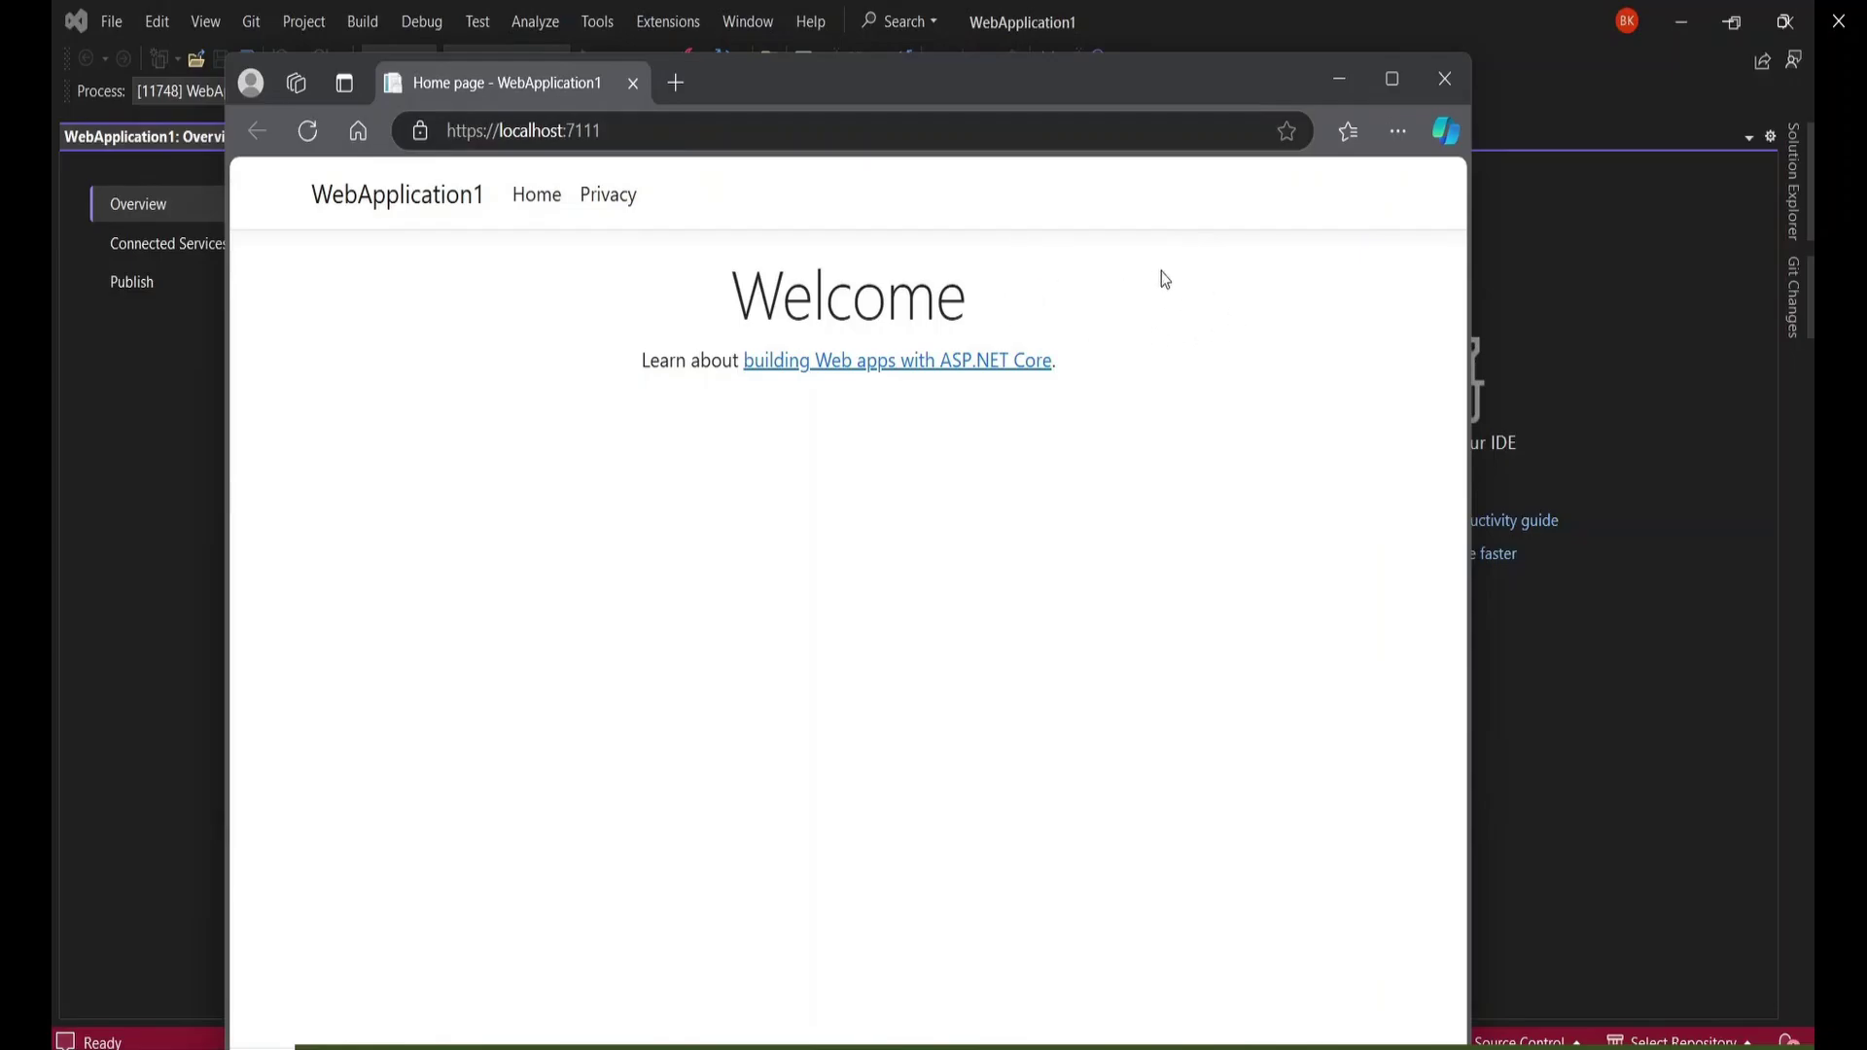
left_click(1445, 79)
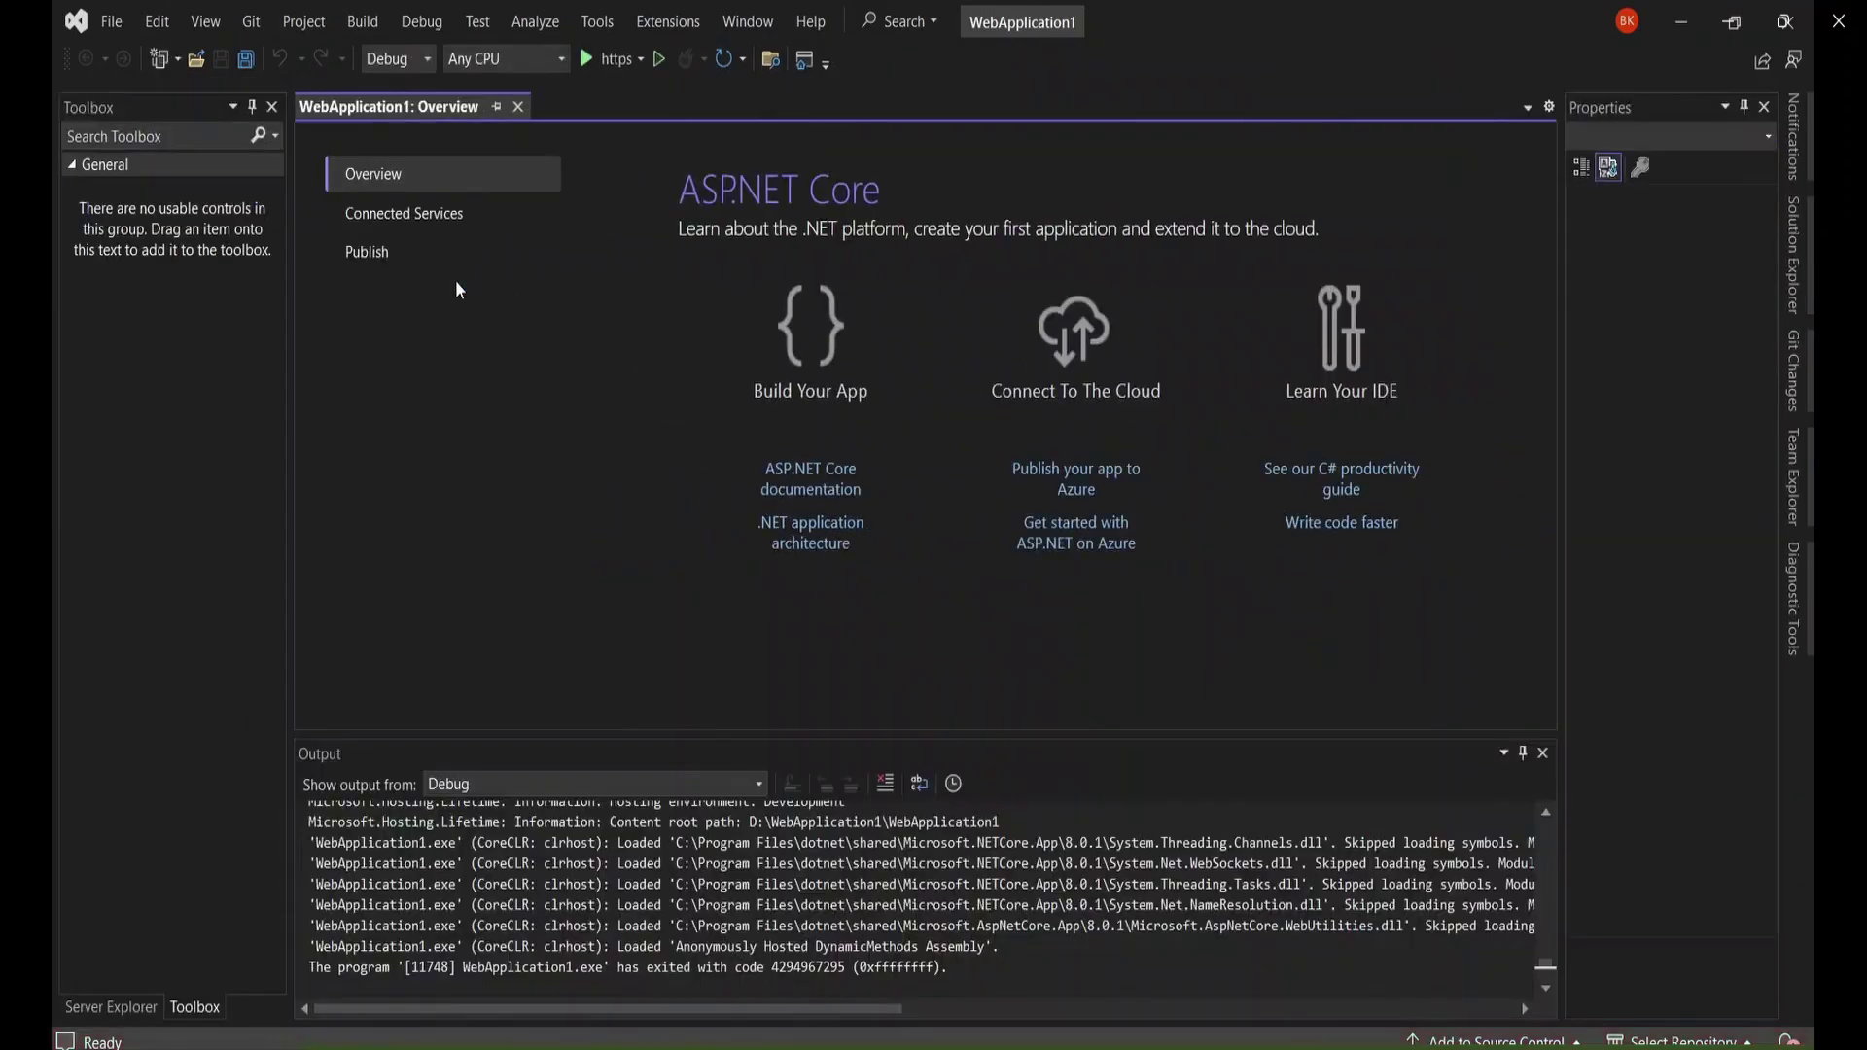
Start publishing WebApplication1 with Azure as the target
left_click(366, 24)
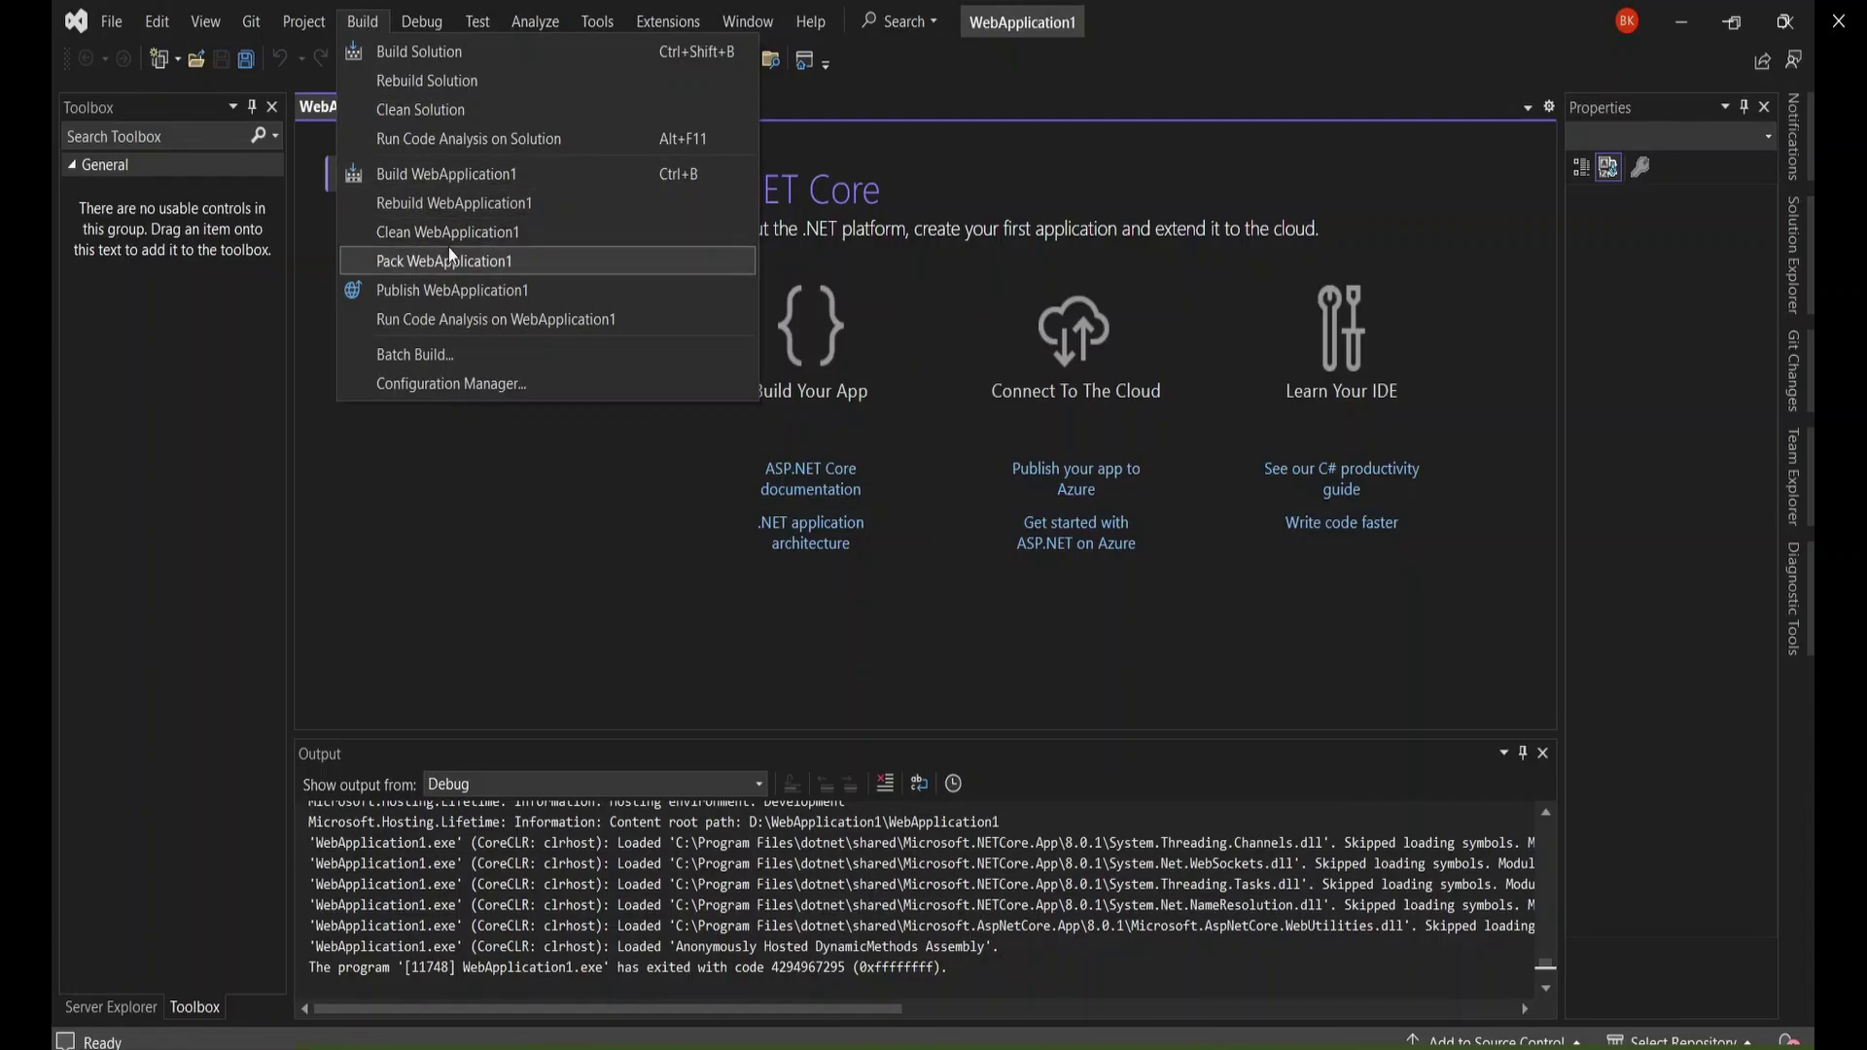
left_click(453, 298)
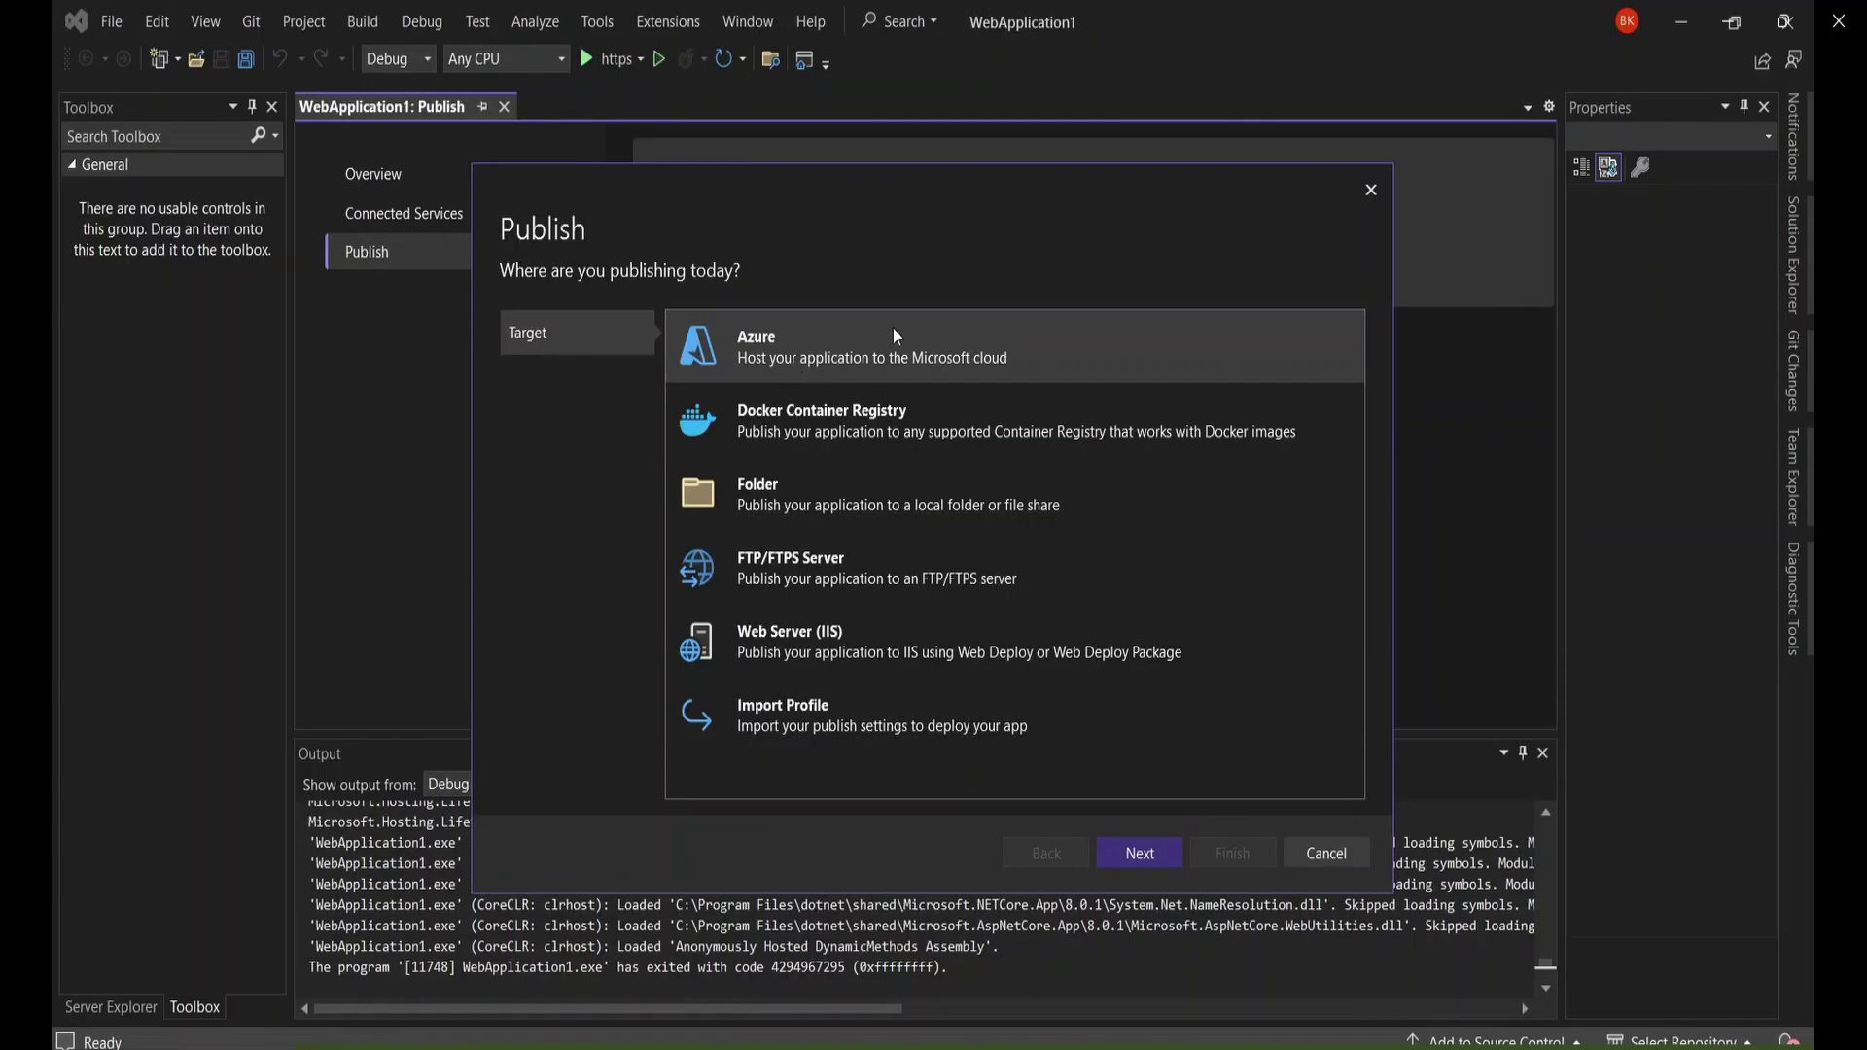
left_click(1148, 858)
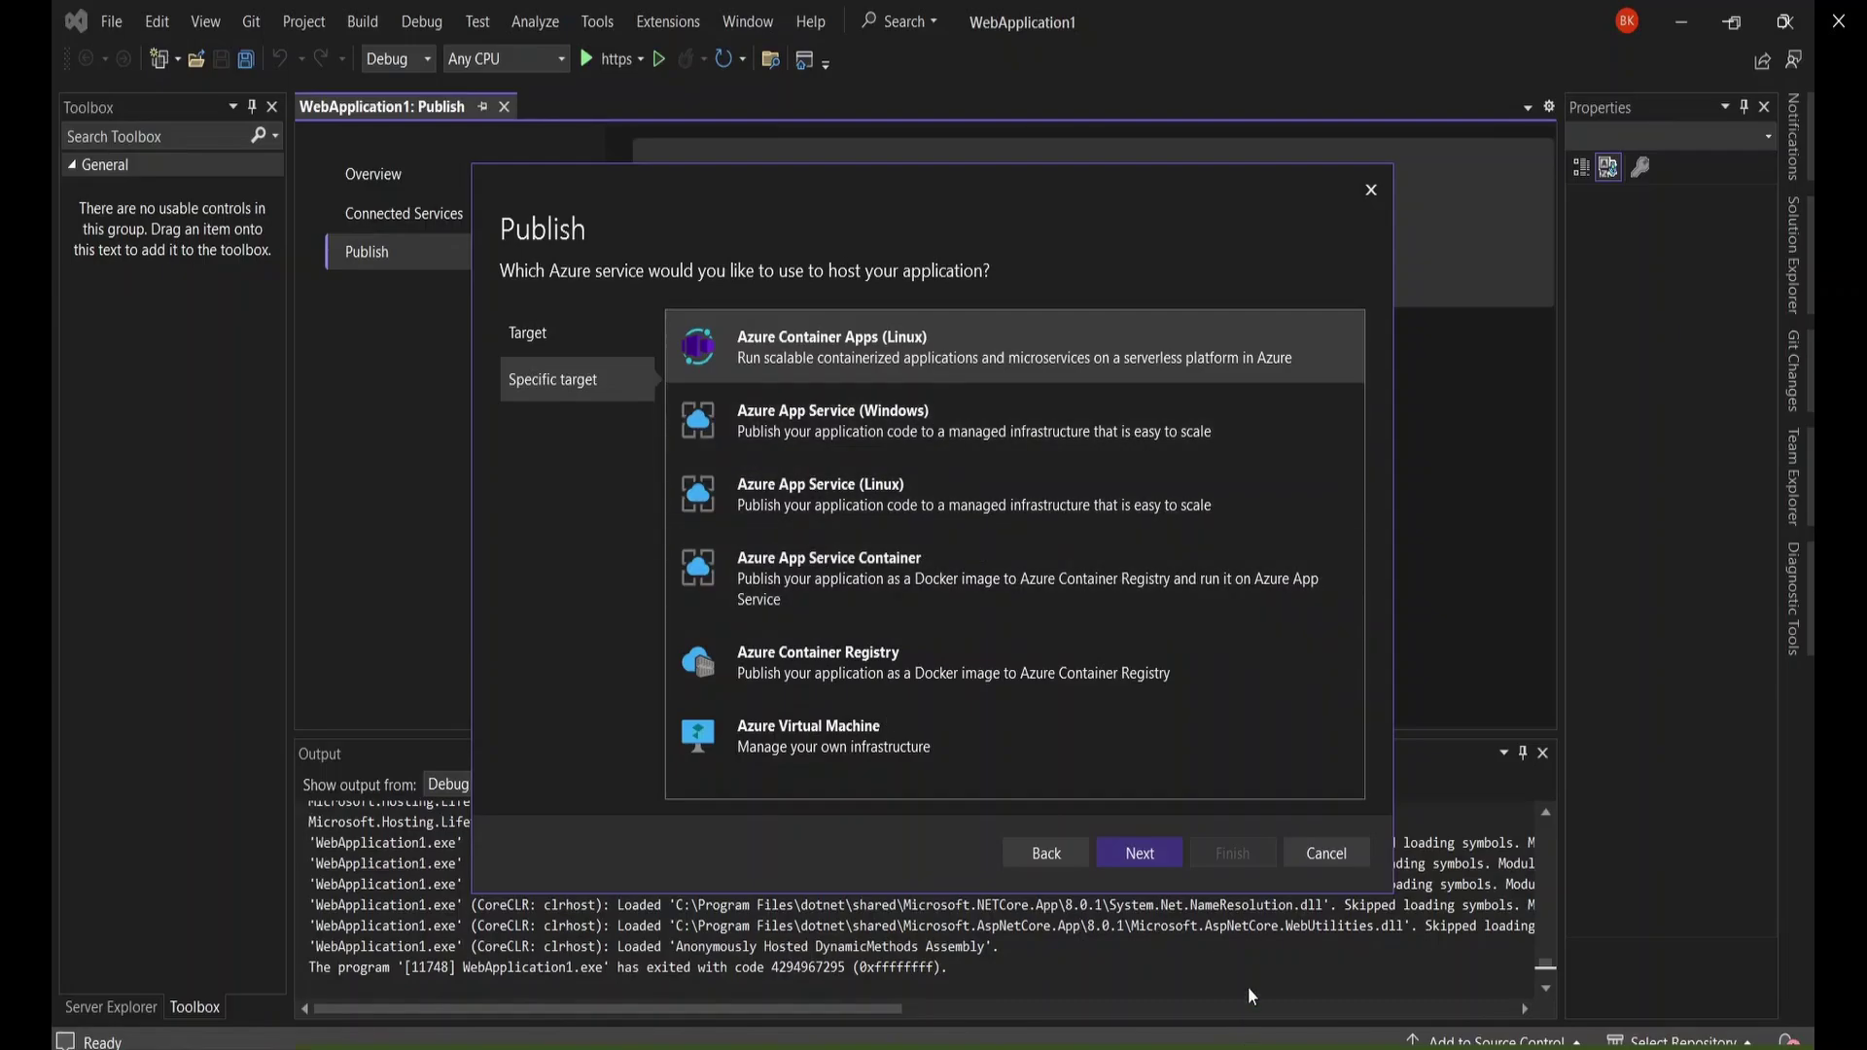
Check the operating system of binapp98760 on its overview page in the Azure portal, and return to Visual Studio
mouse_move(1187, 1048)
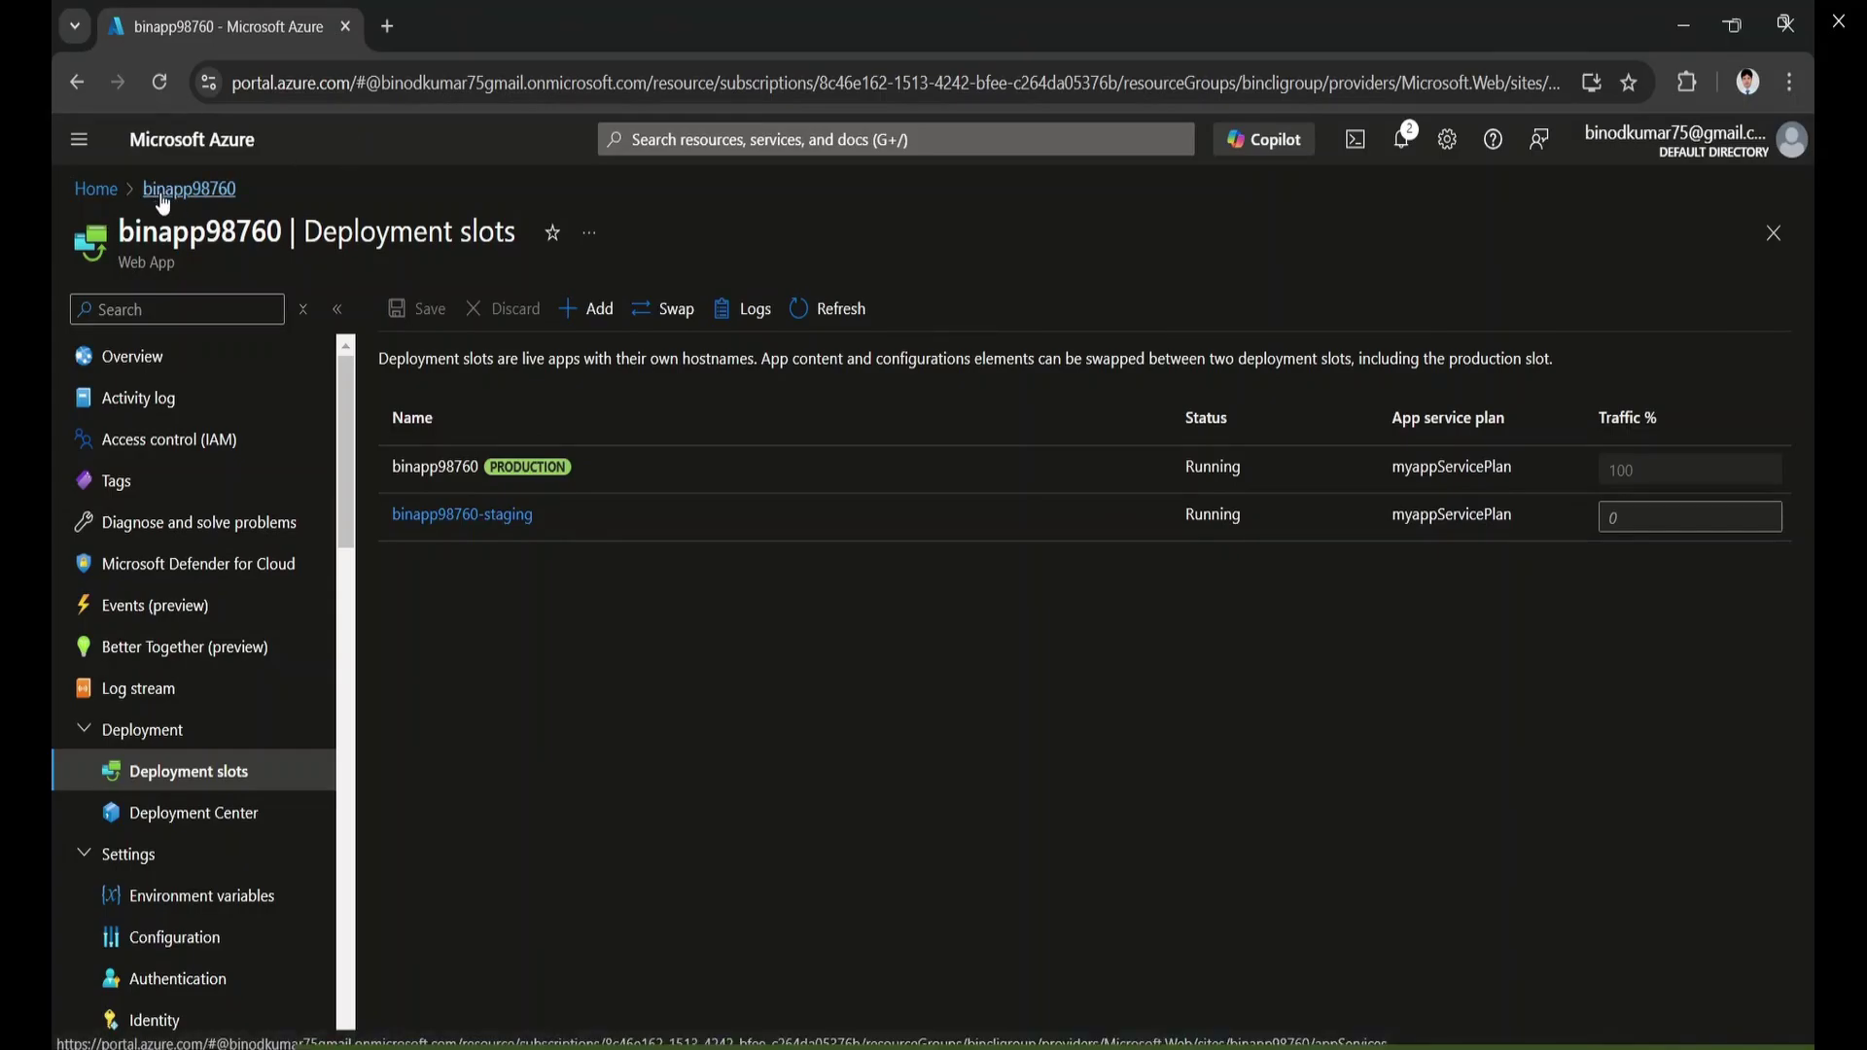
left_click(127, 371)
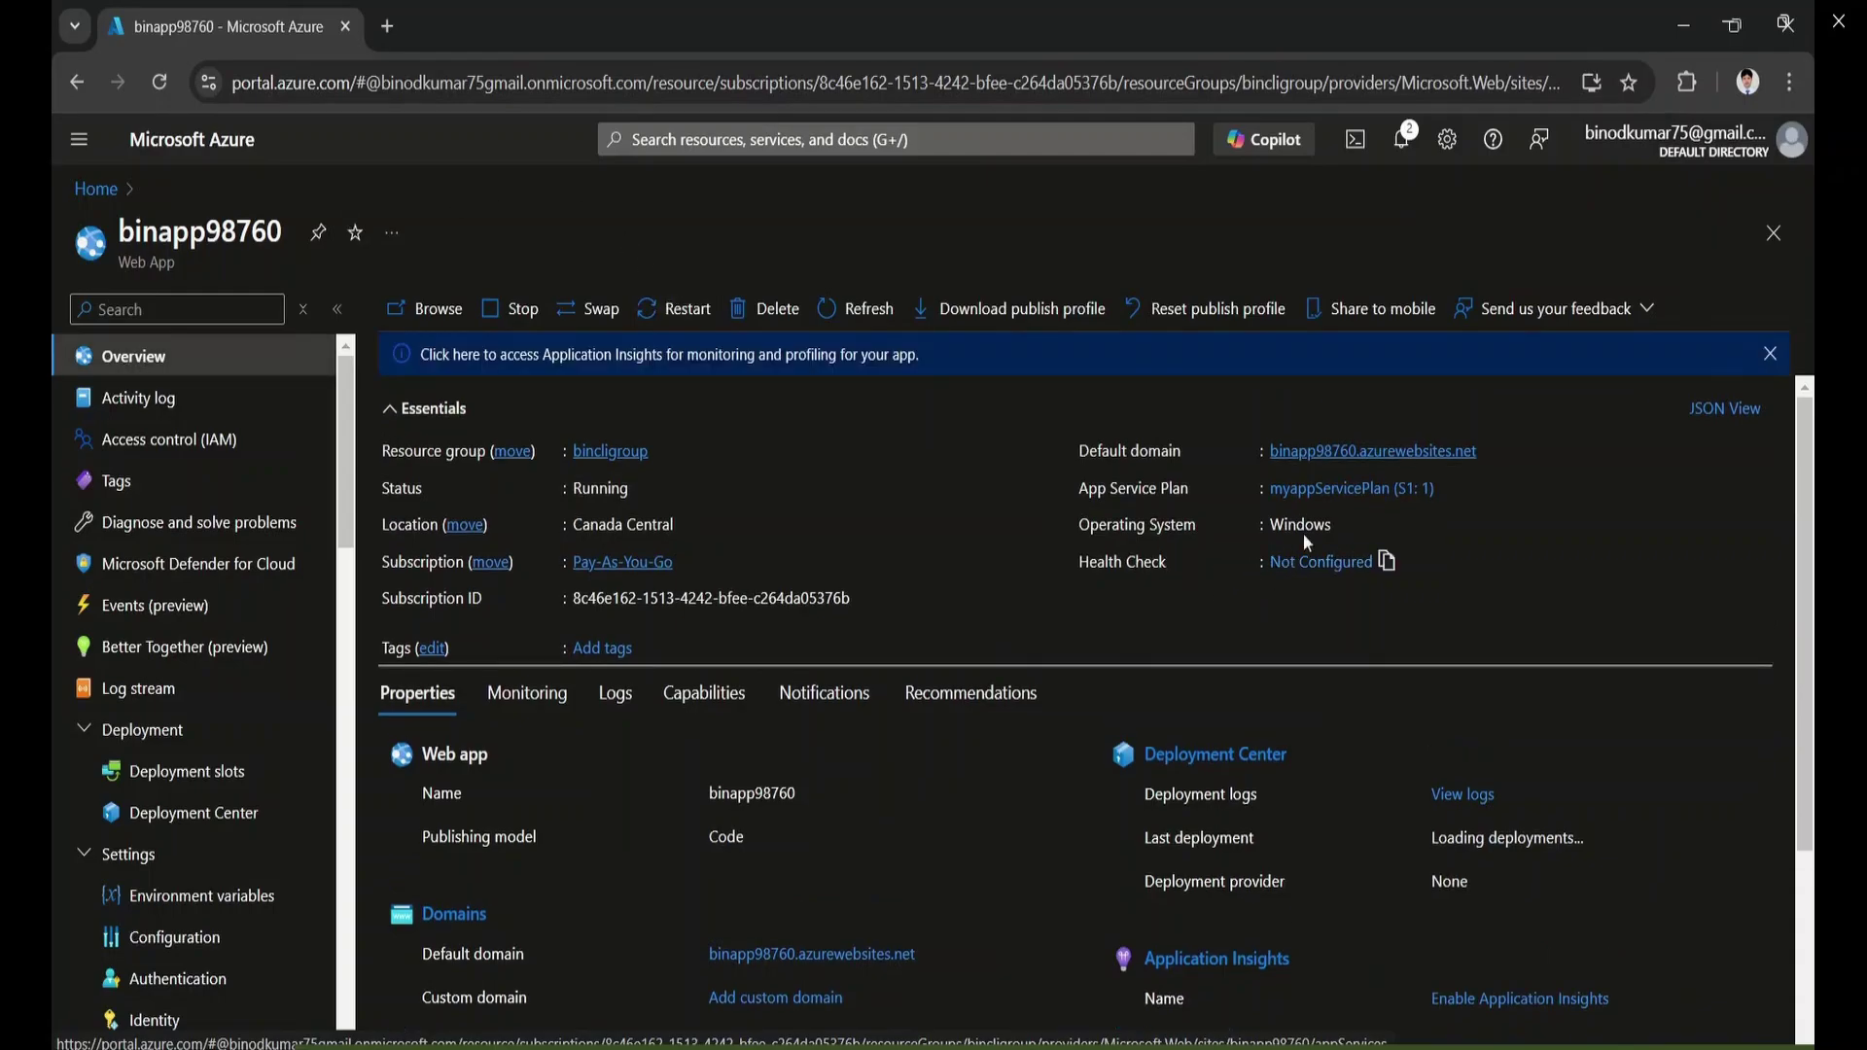
left_click(1687, 32)
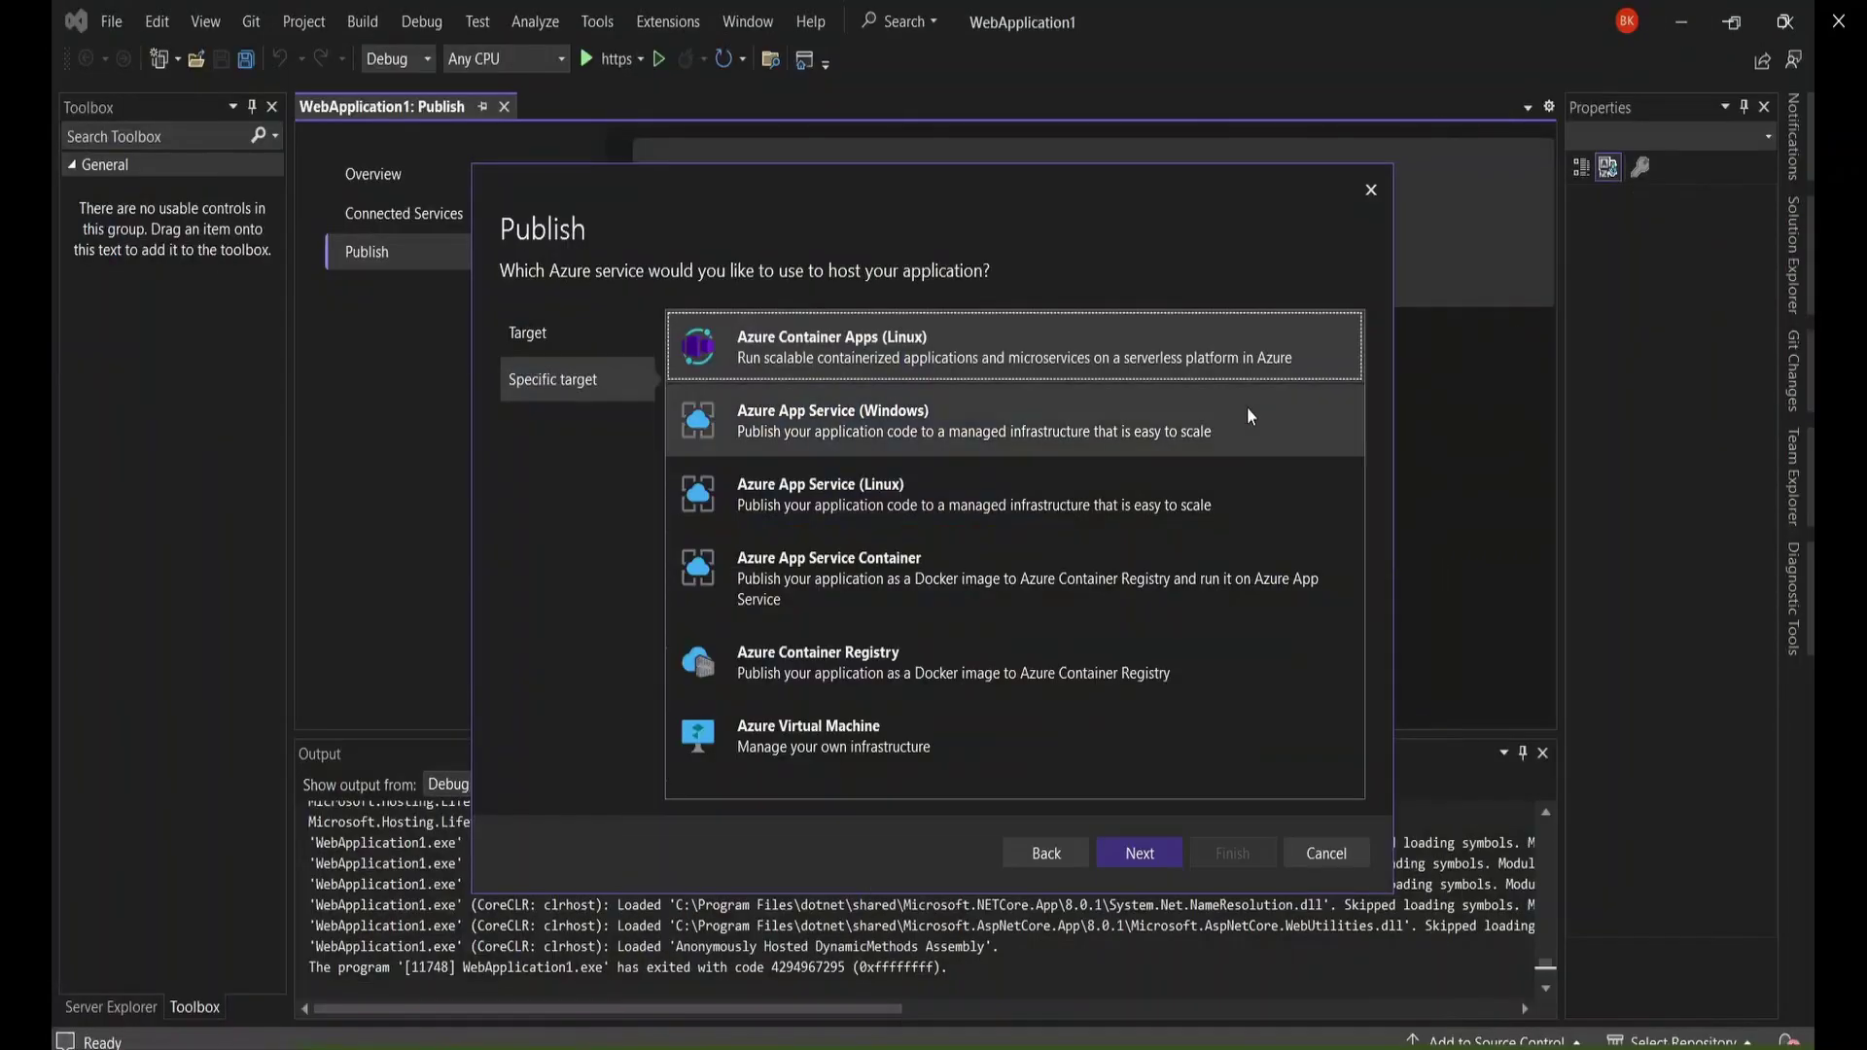
Create the publish profile for Azure App Service (Windows), targeting the staging slot of binapp98760 in the bincligroup resource group
left_click(848, 443)
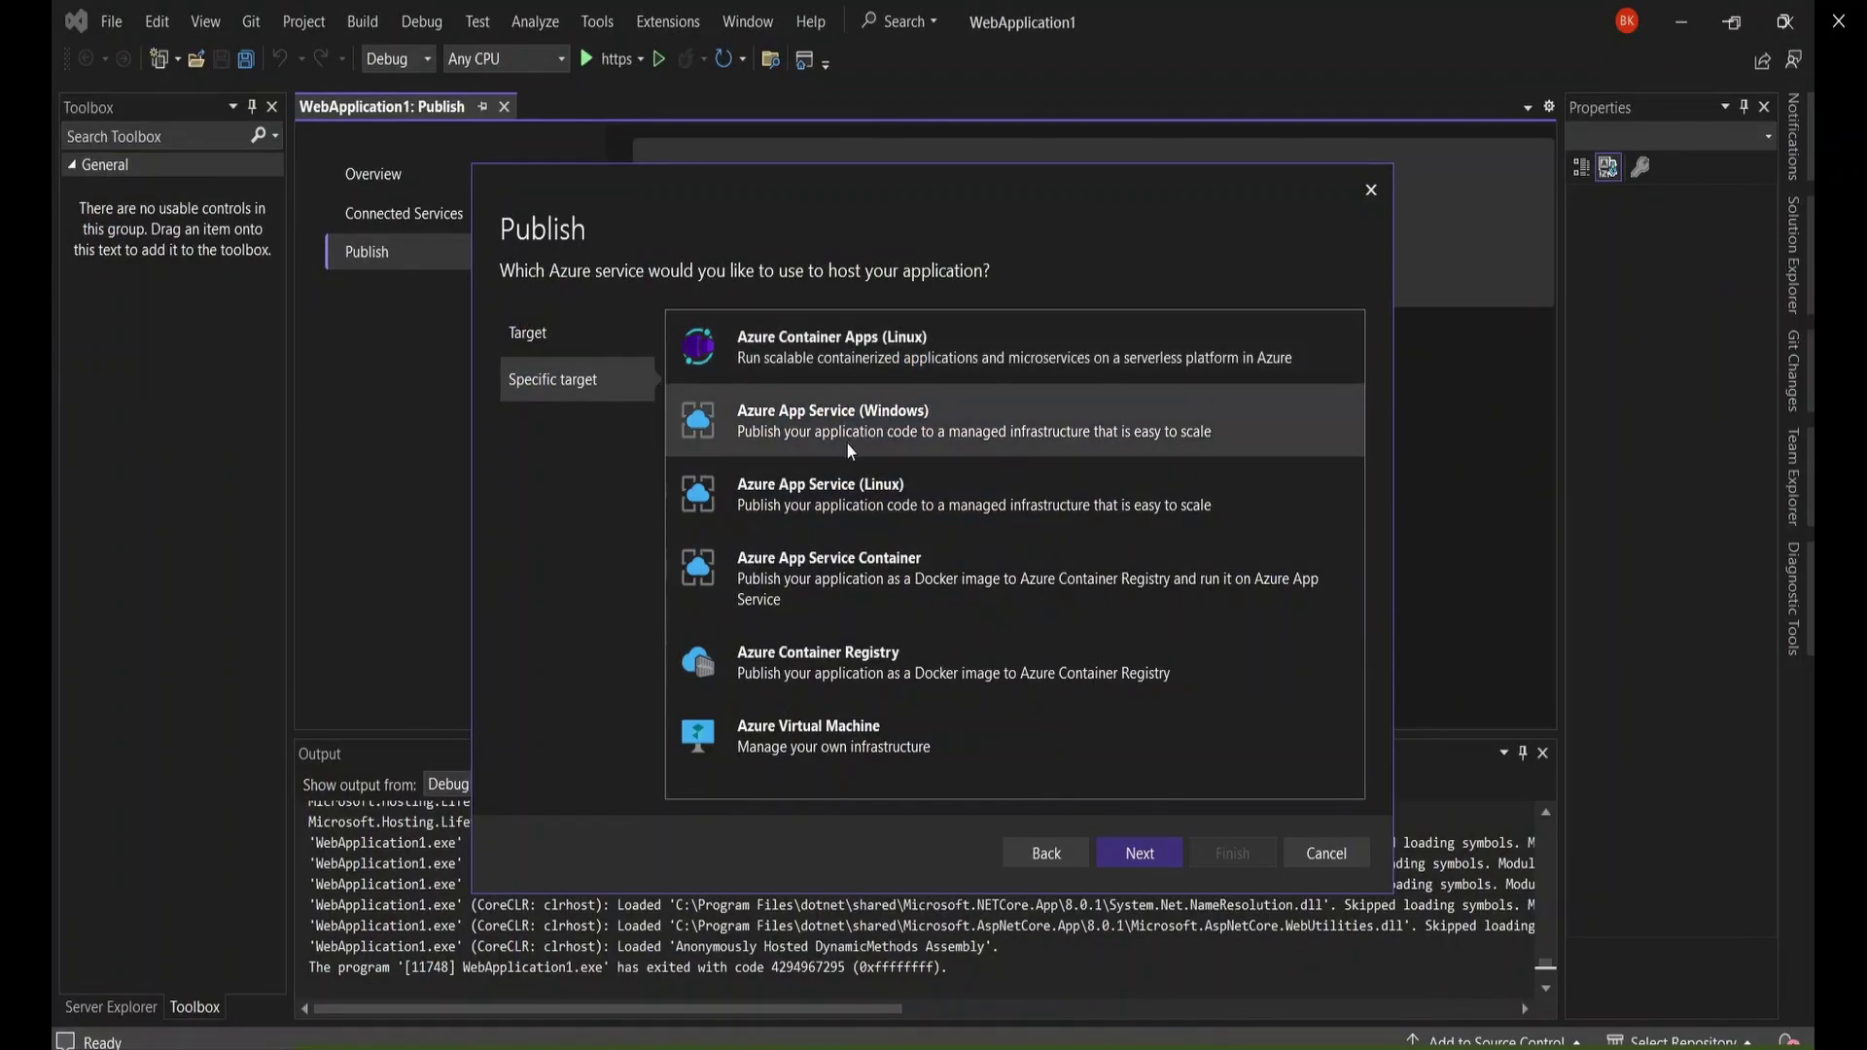
left_click(1131, 853)
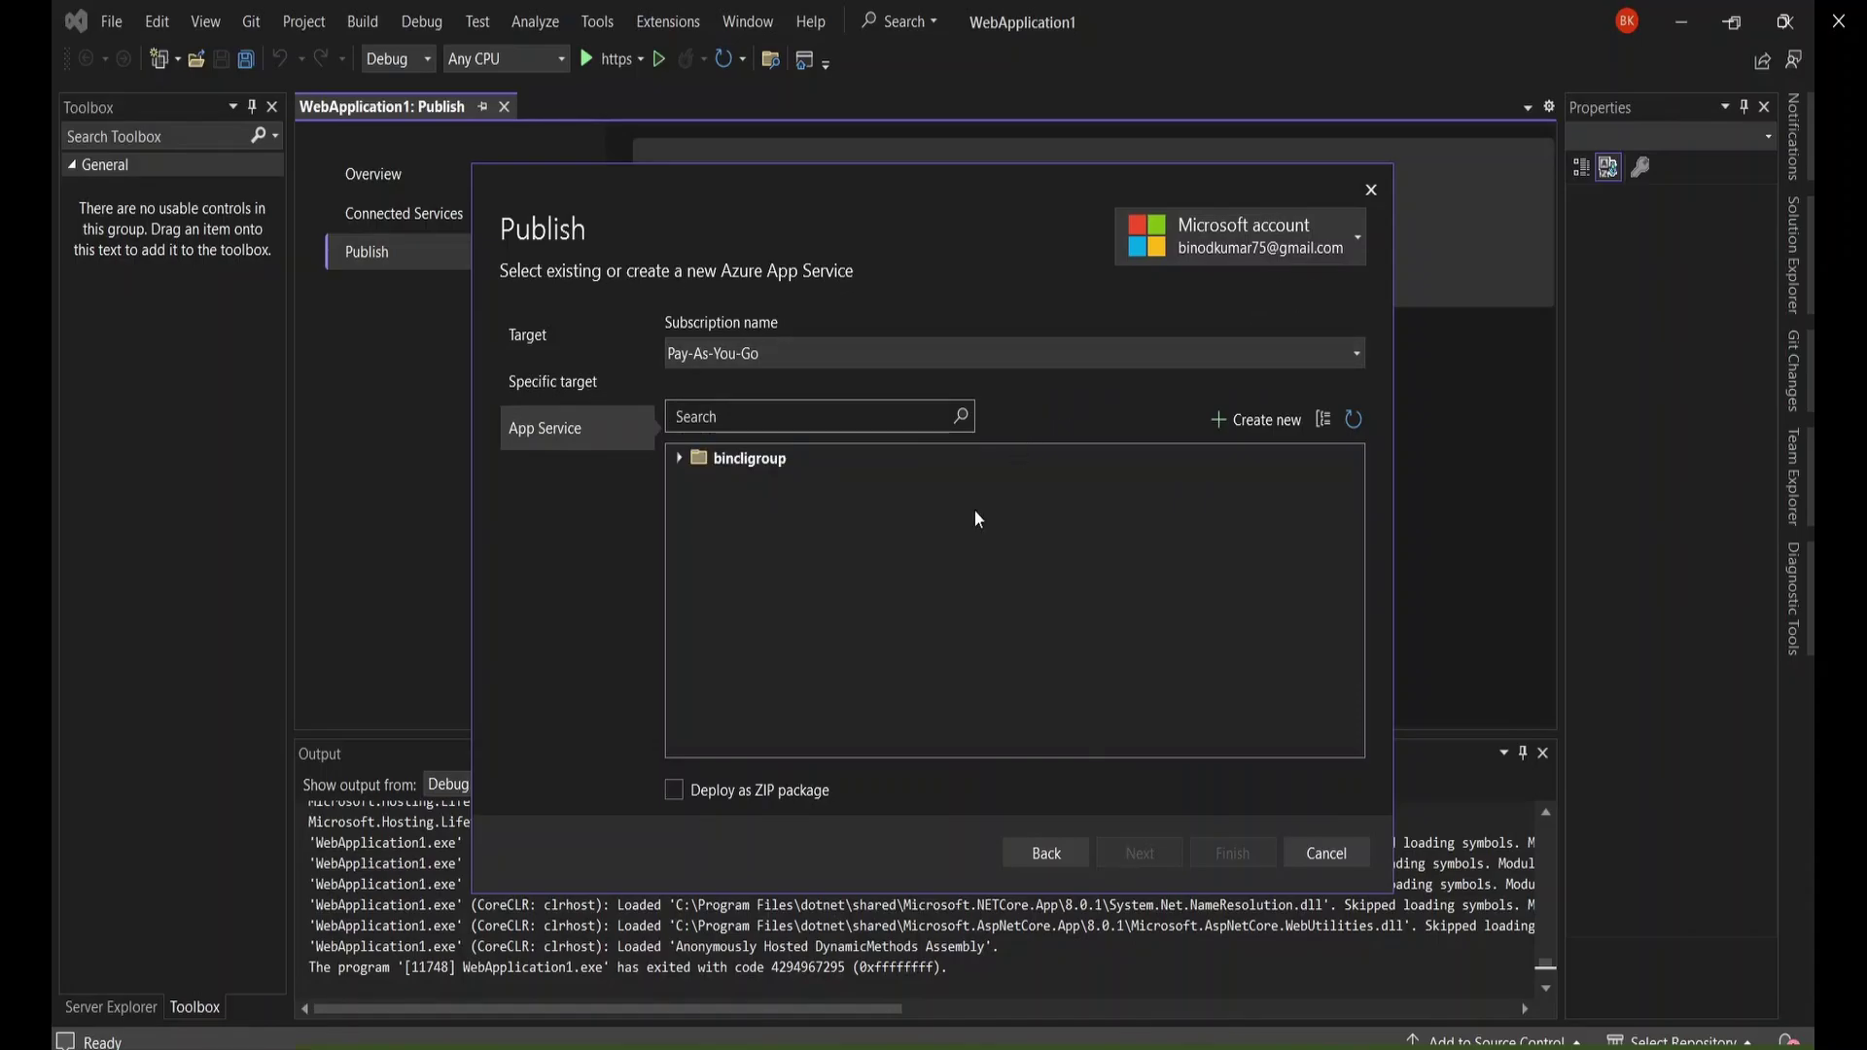
left_click(679, 459)
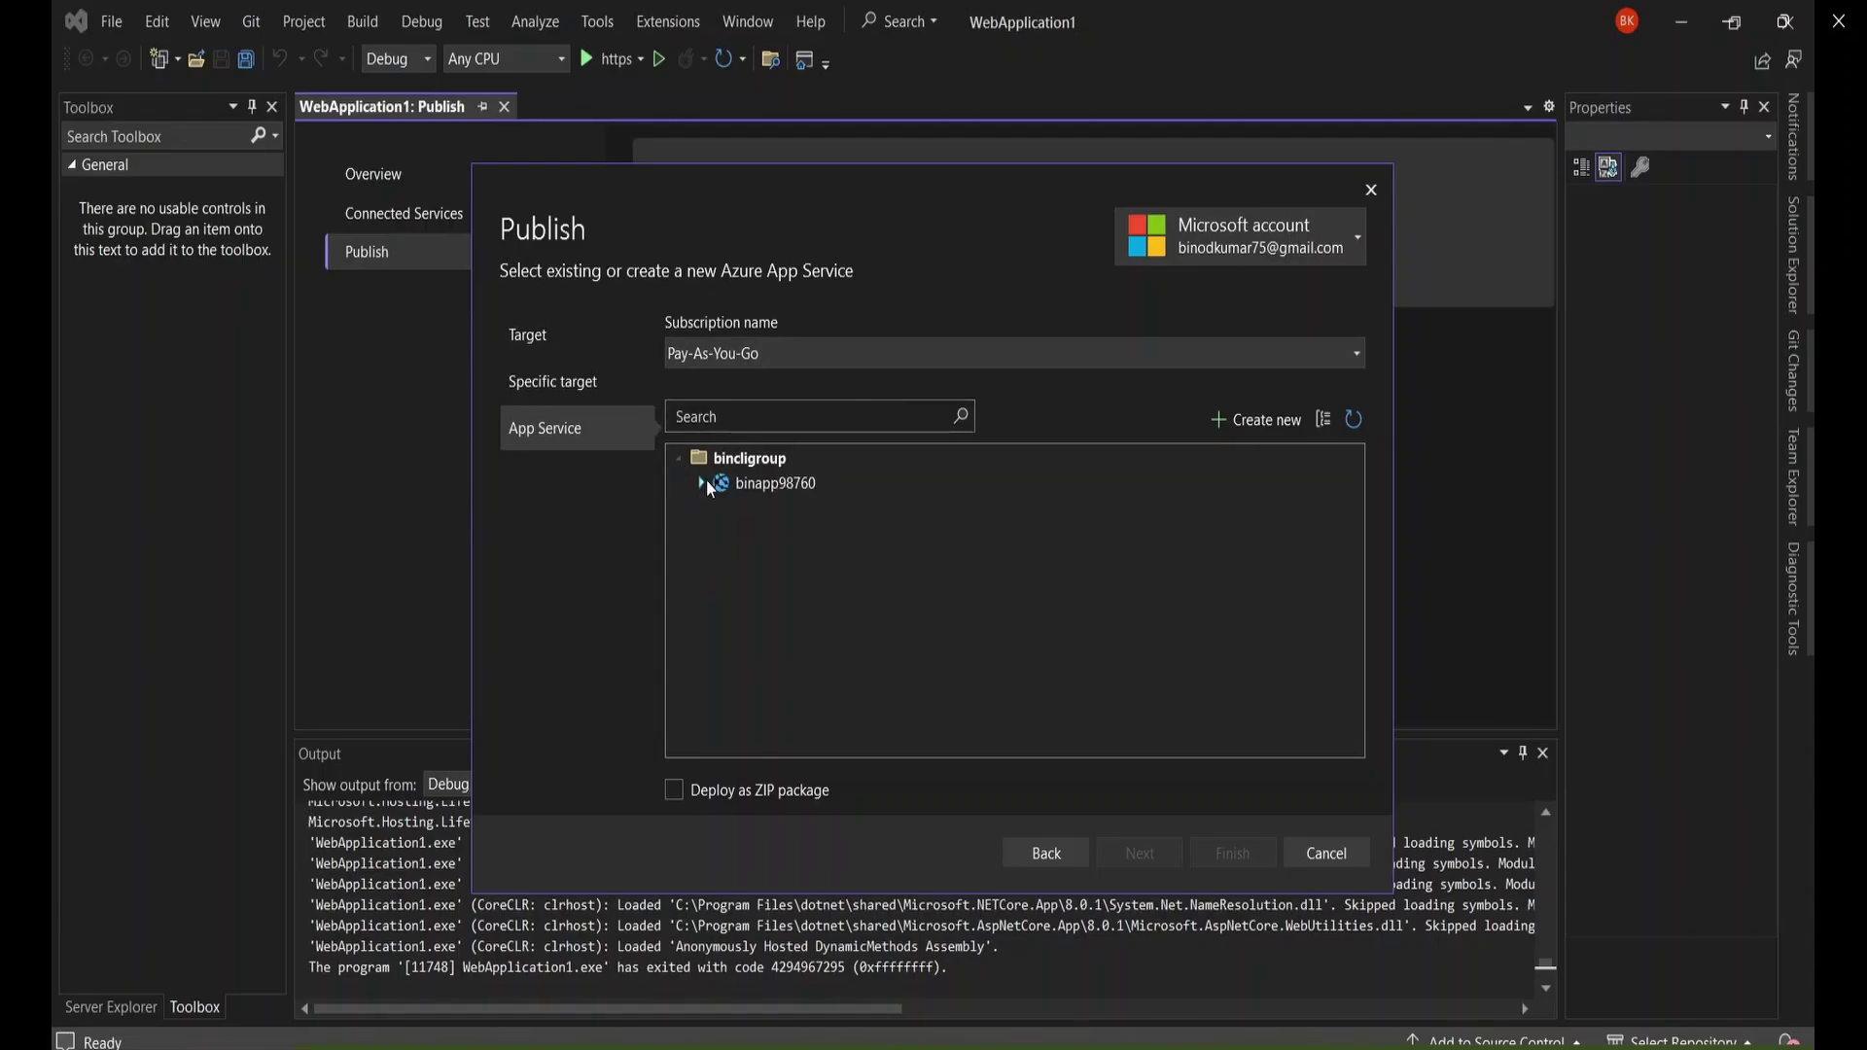
left_click(709, 480)
left_click(722, 508)
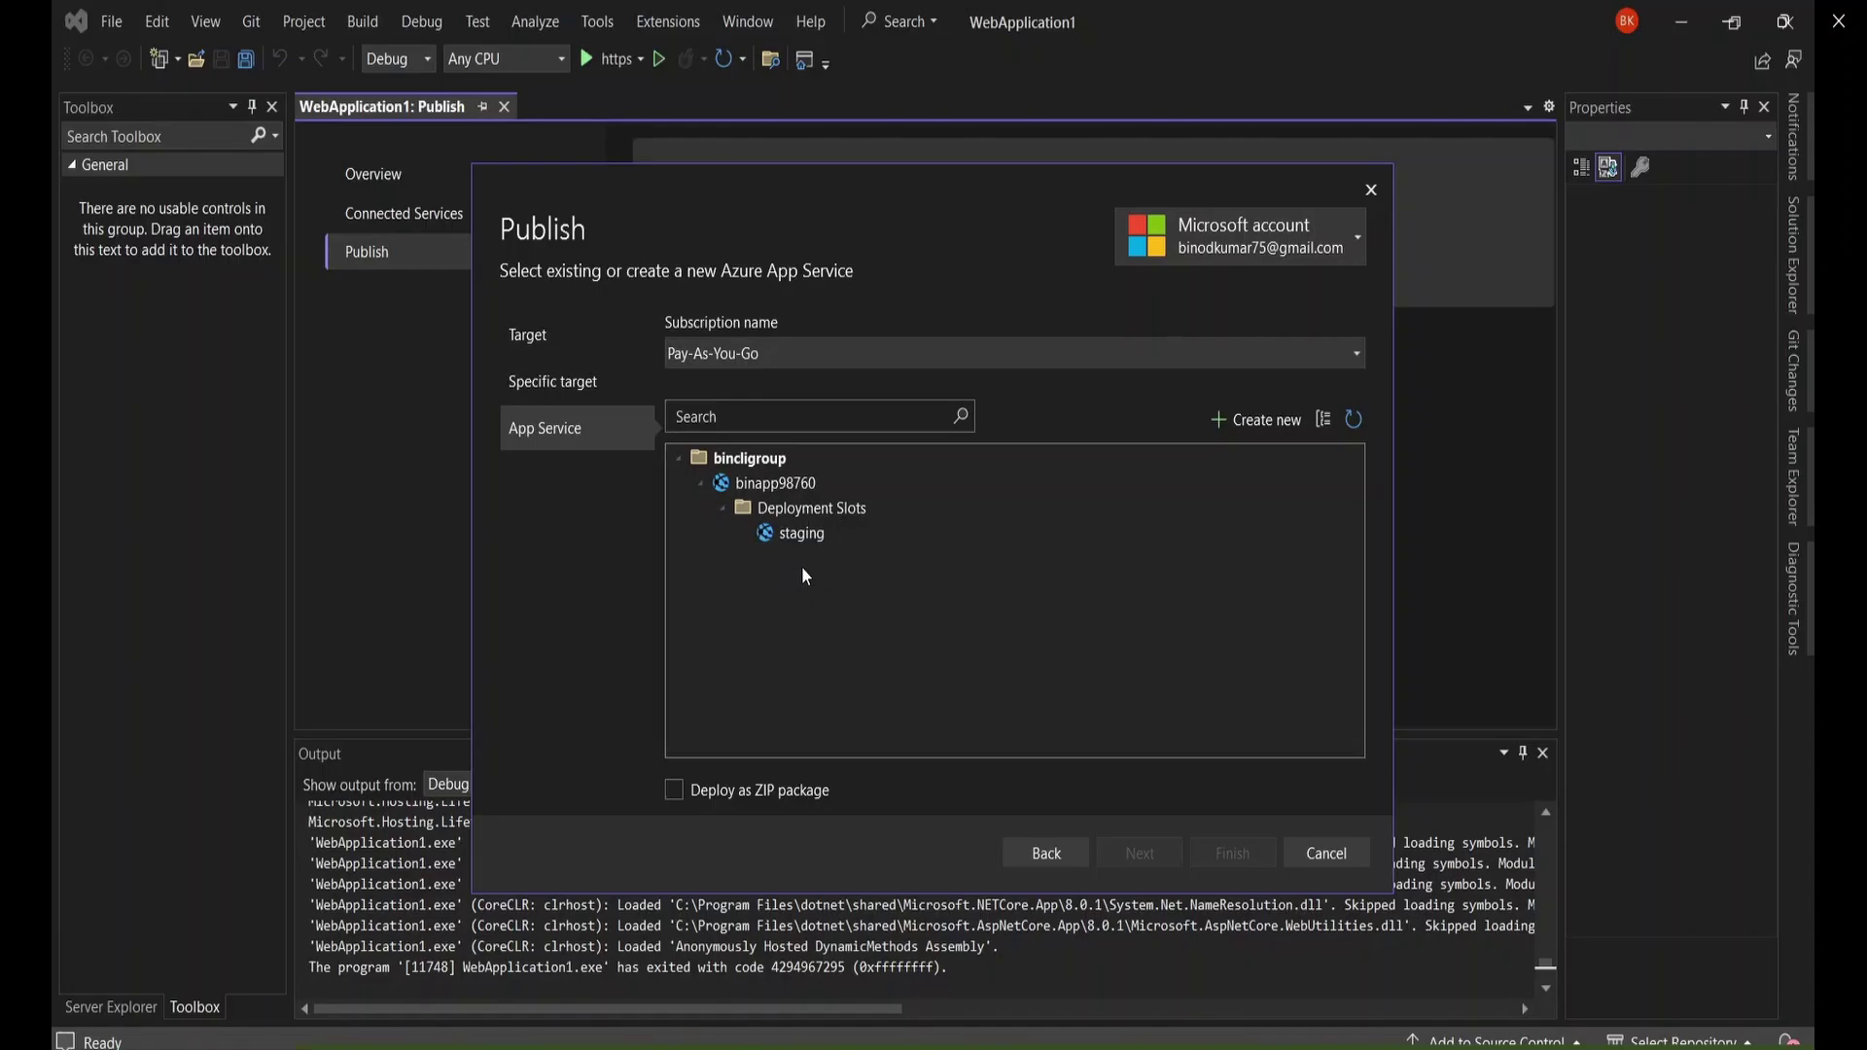
left_click(788, 492)
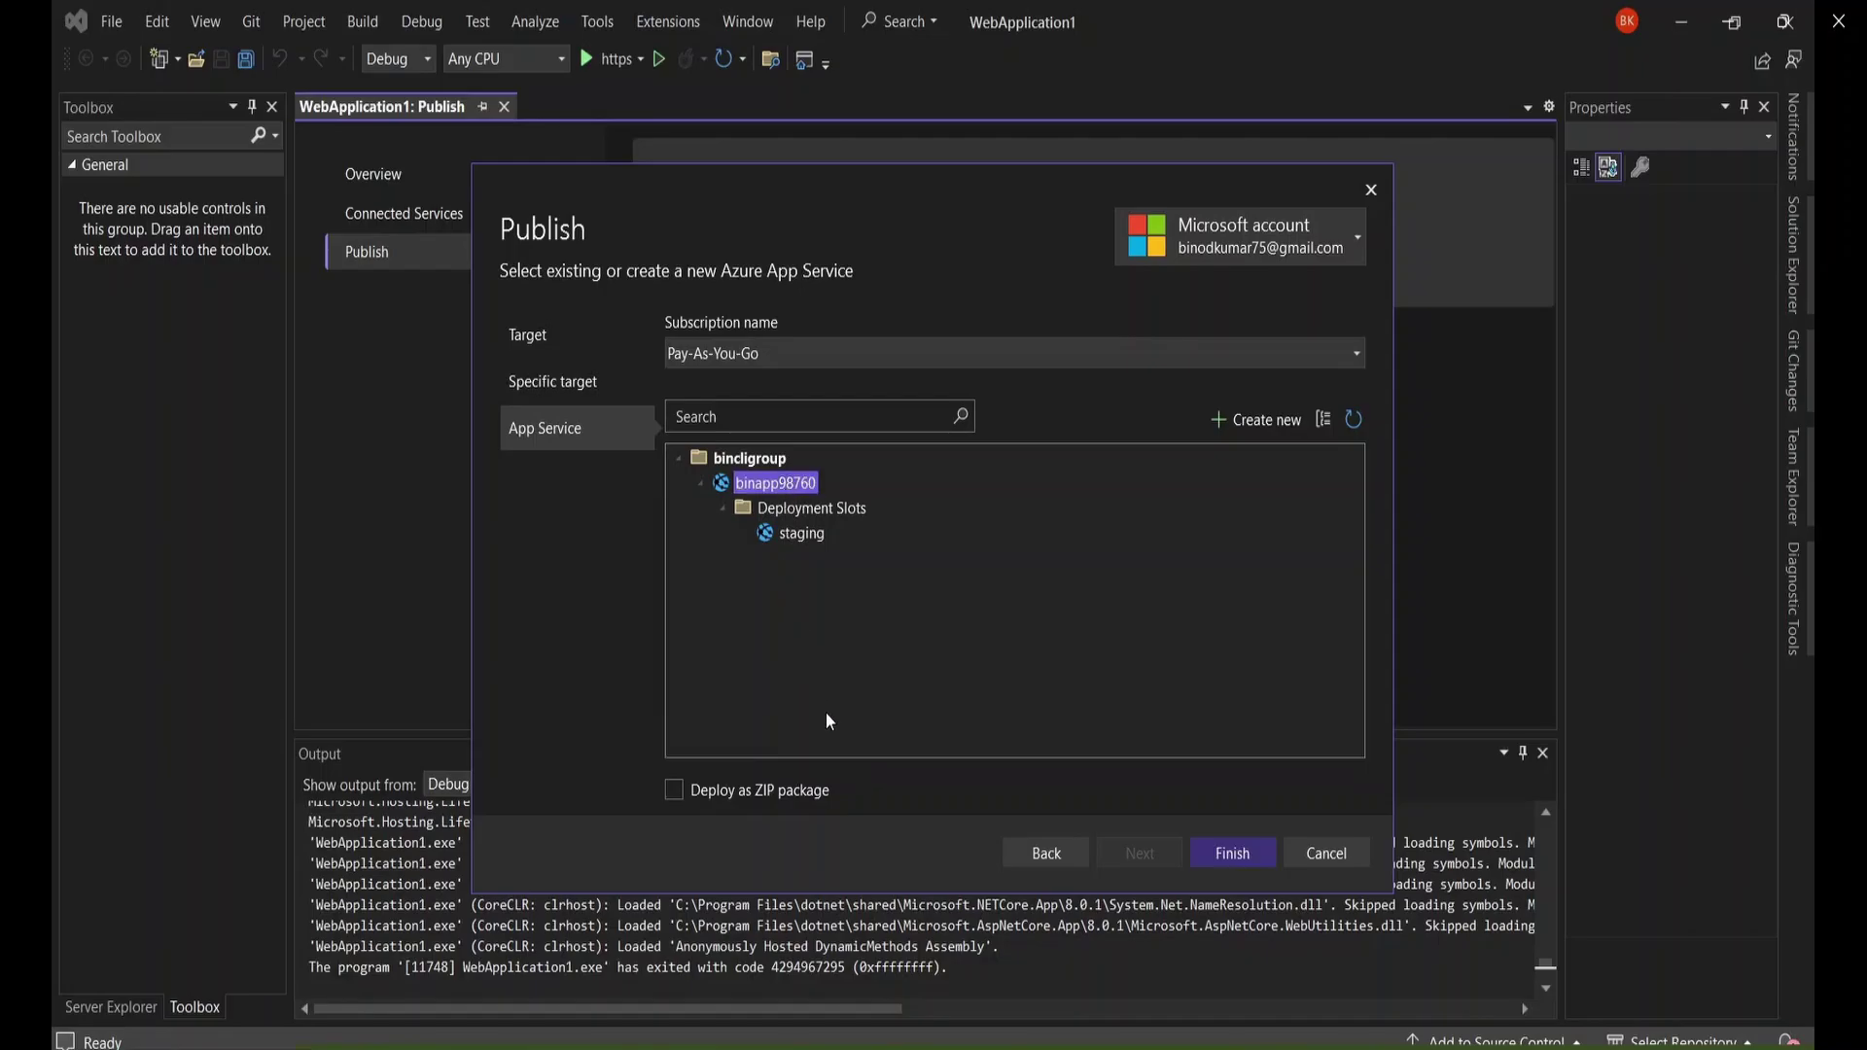
left_click(795, 538)
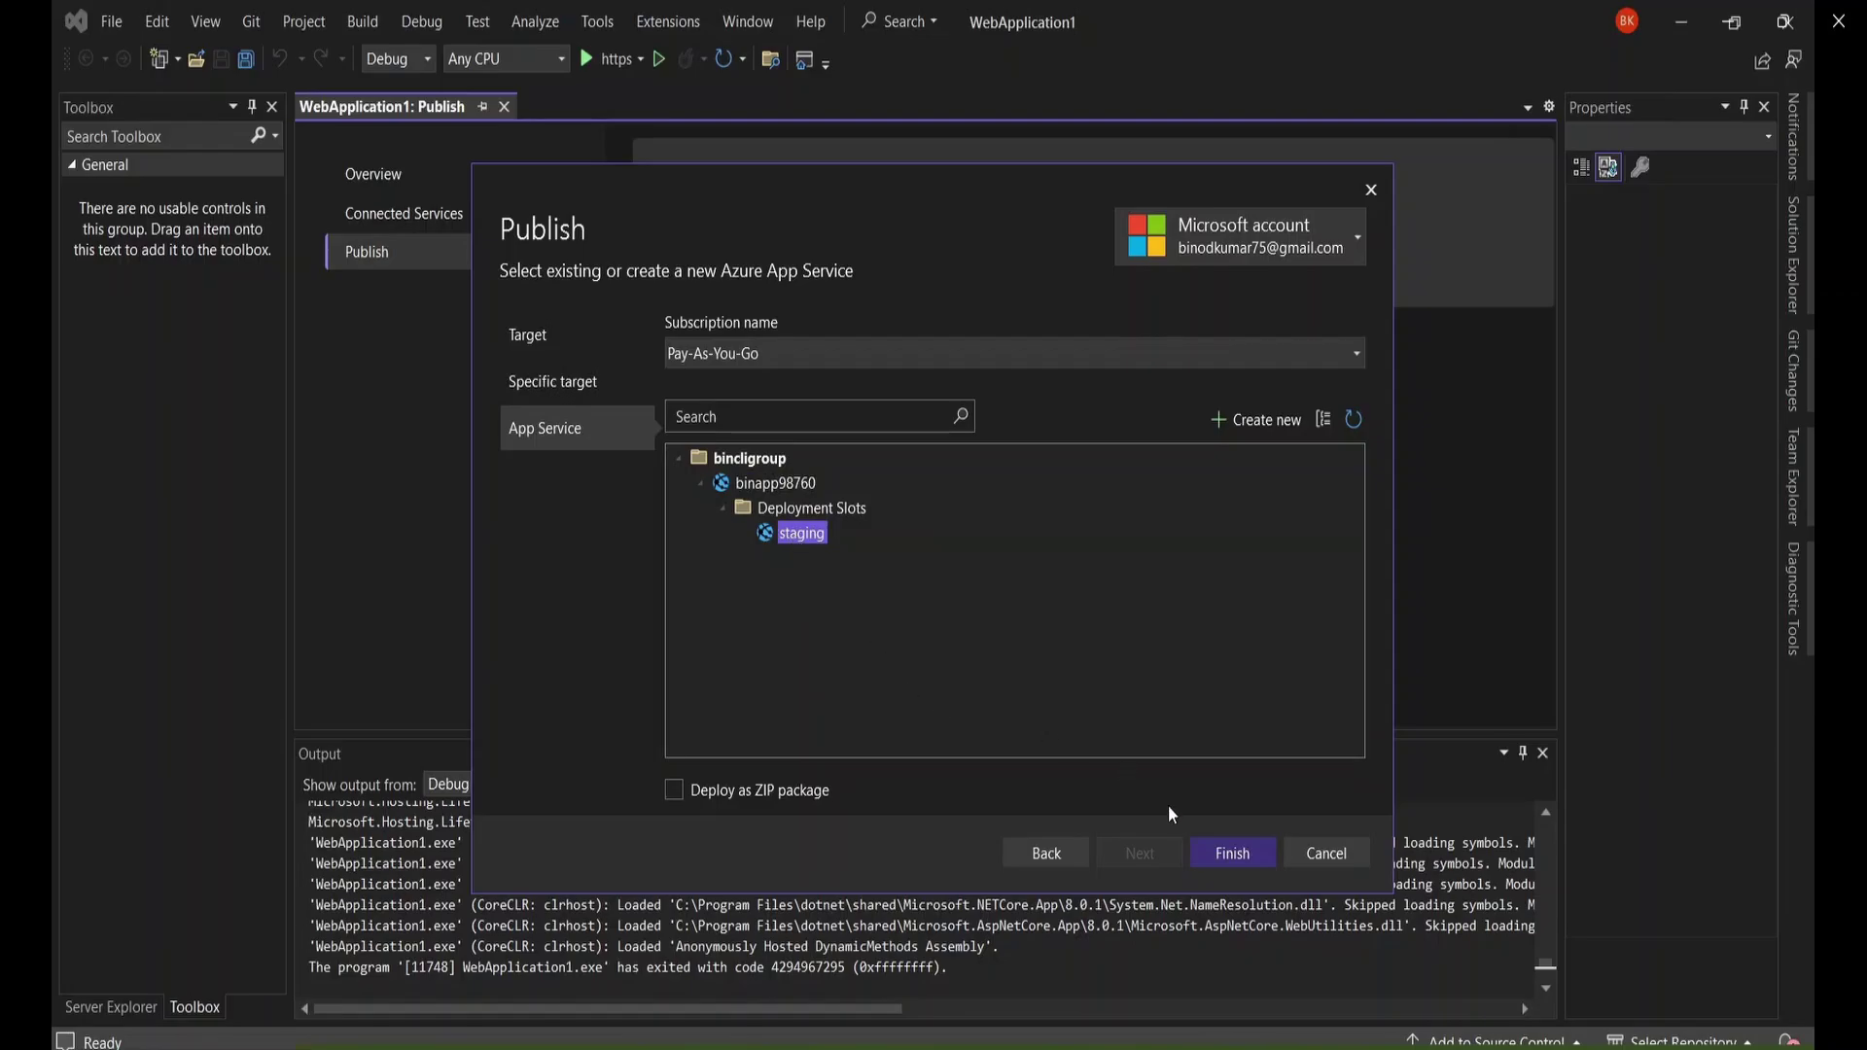
left_click(1231, 855)
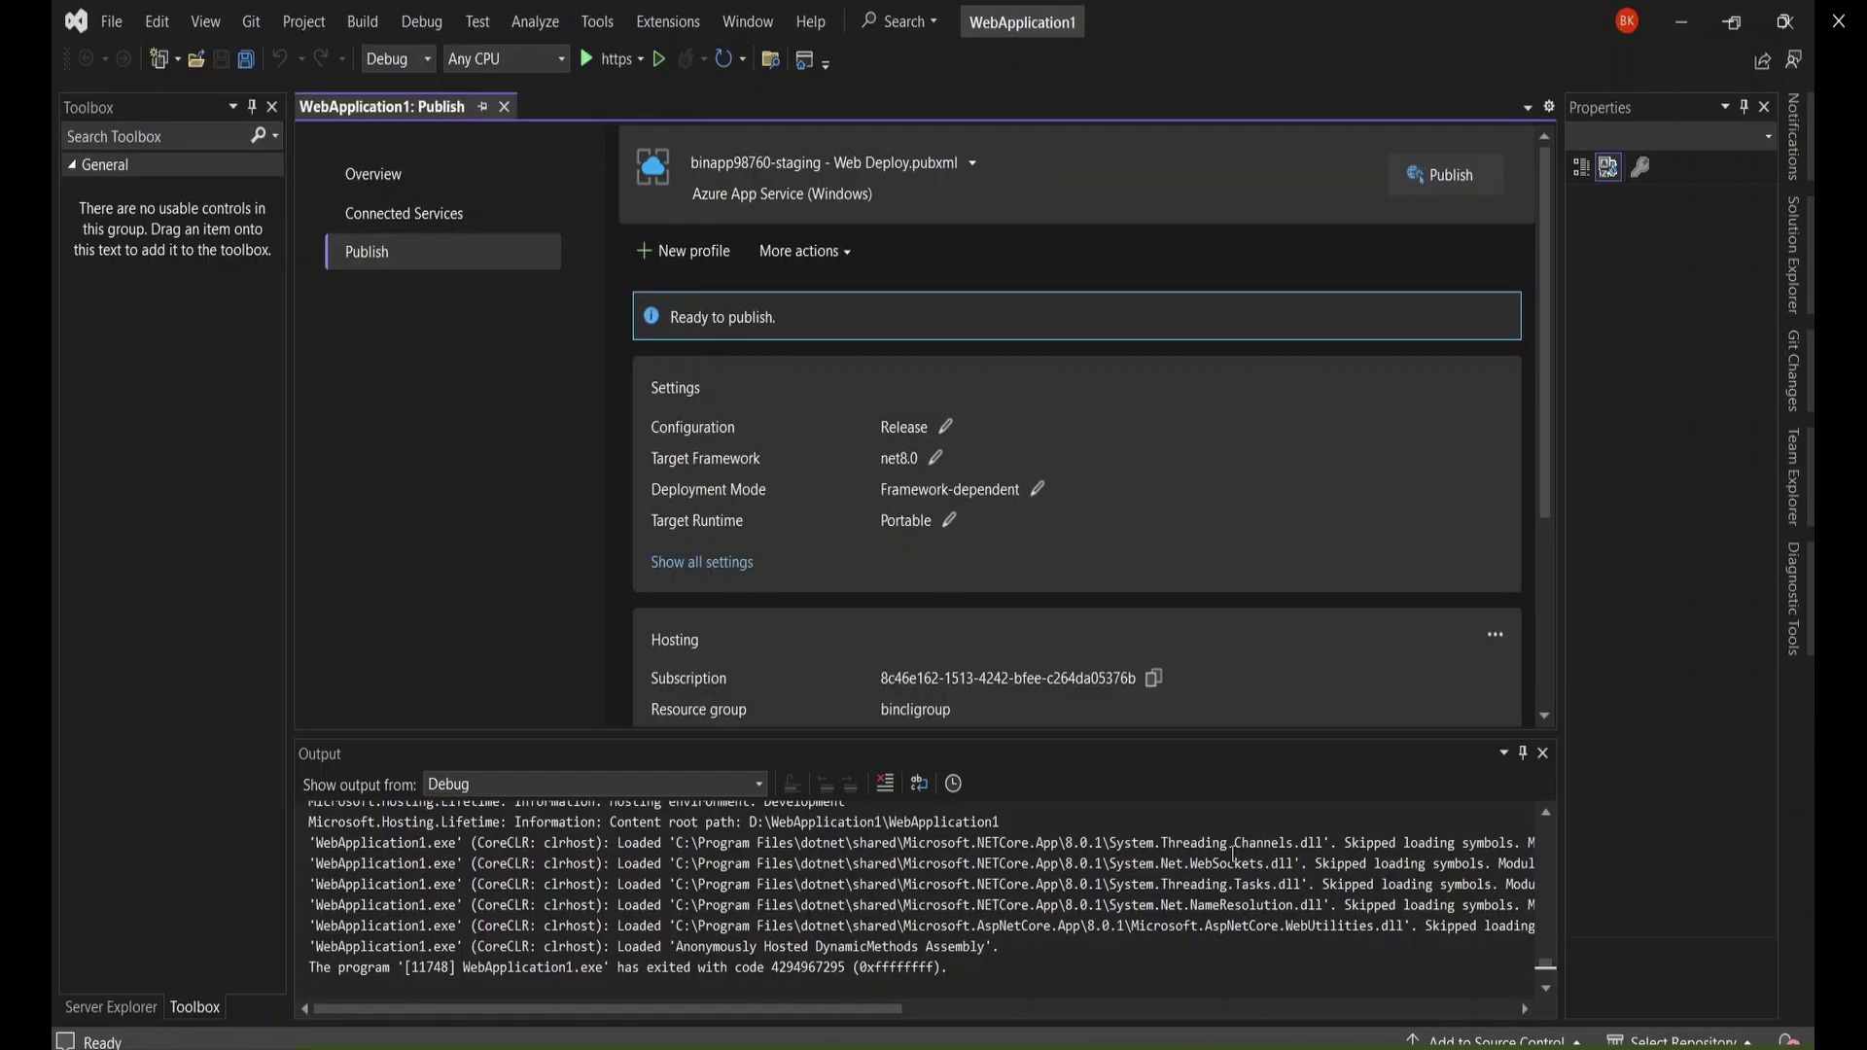
Publish WebApplication1 to the staging slot and maximize the browser window showing the deployed site
left_click(1444, 177)
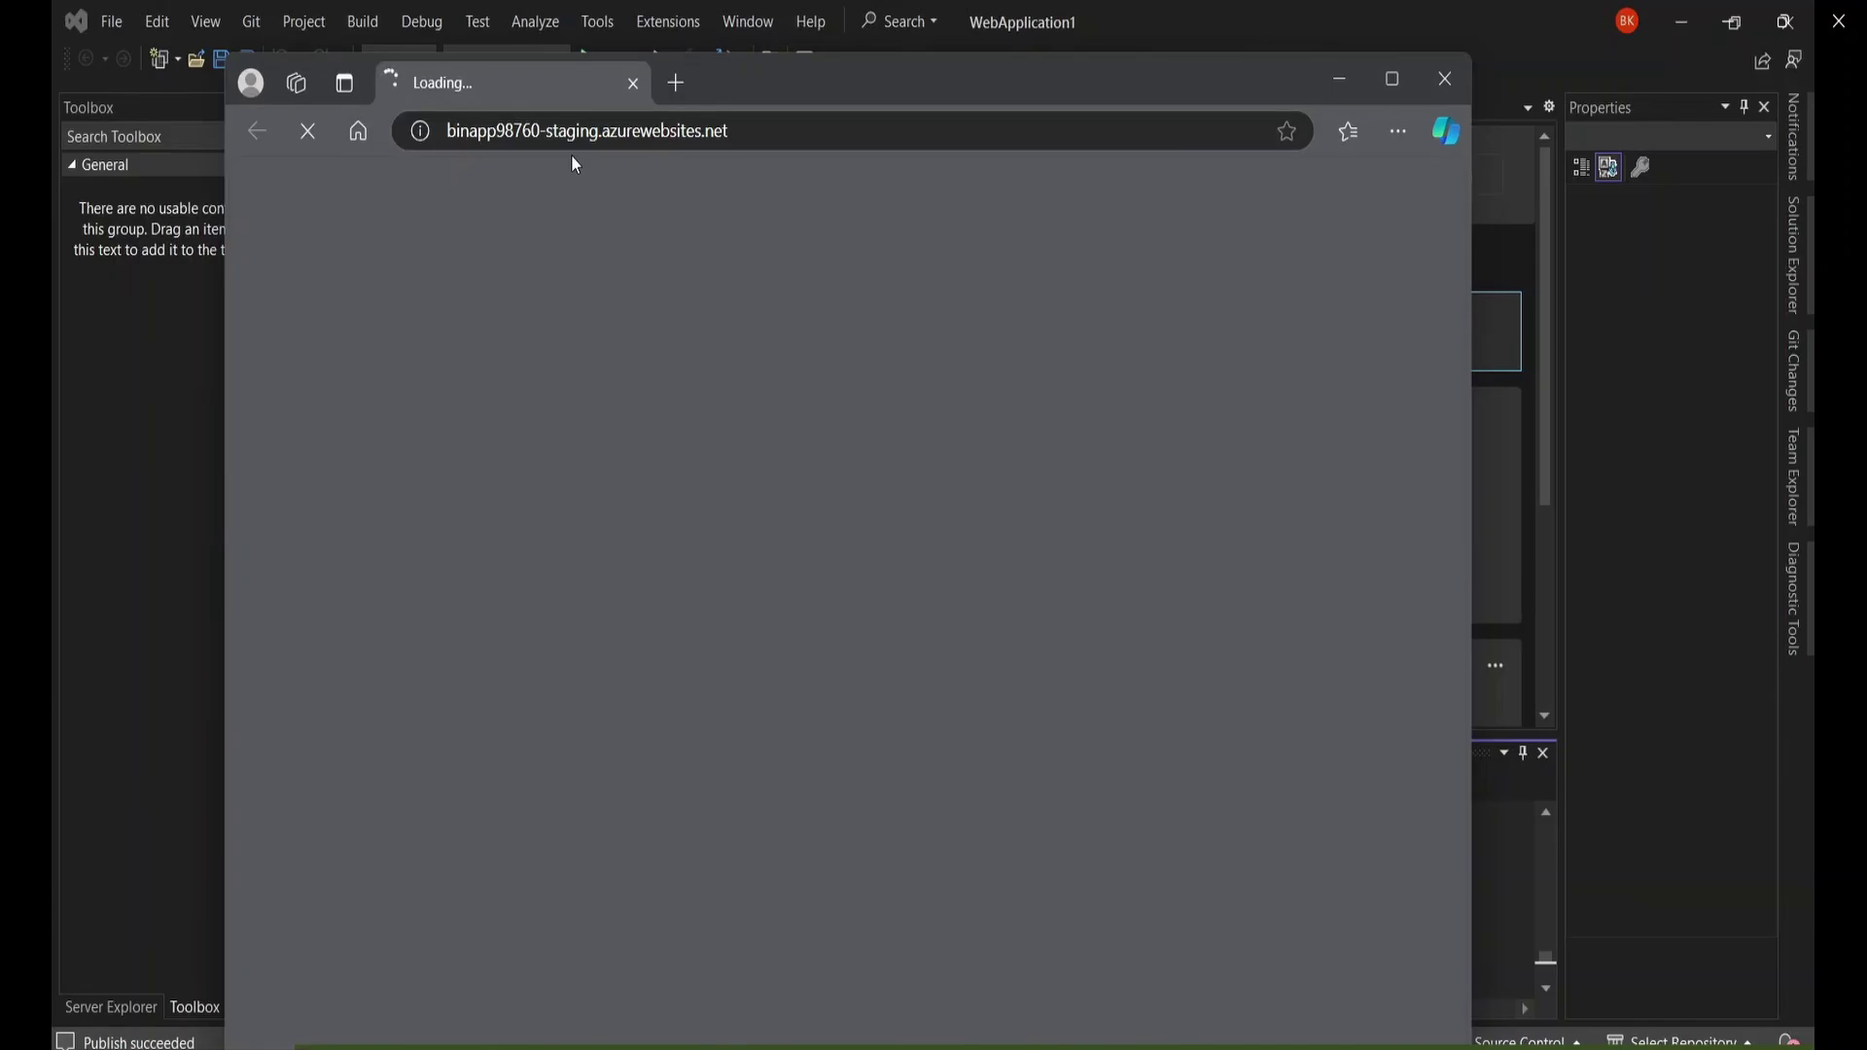
left_click(1395, 81)
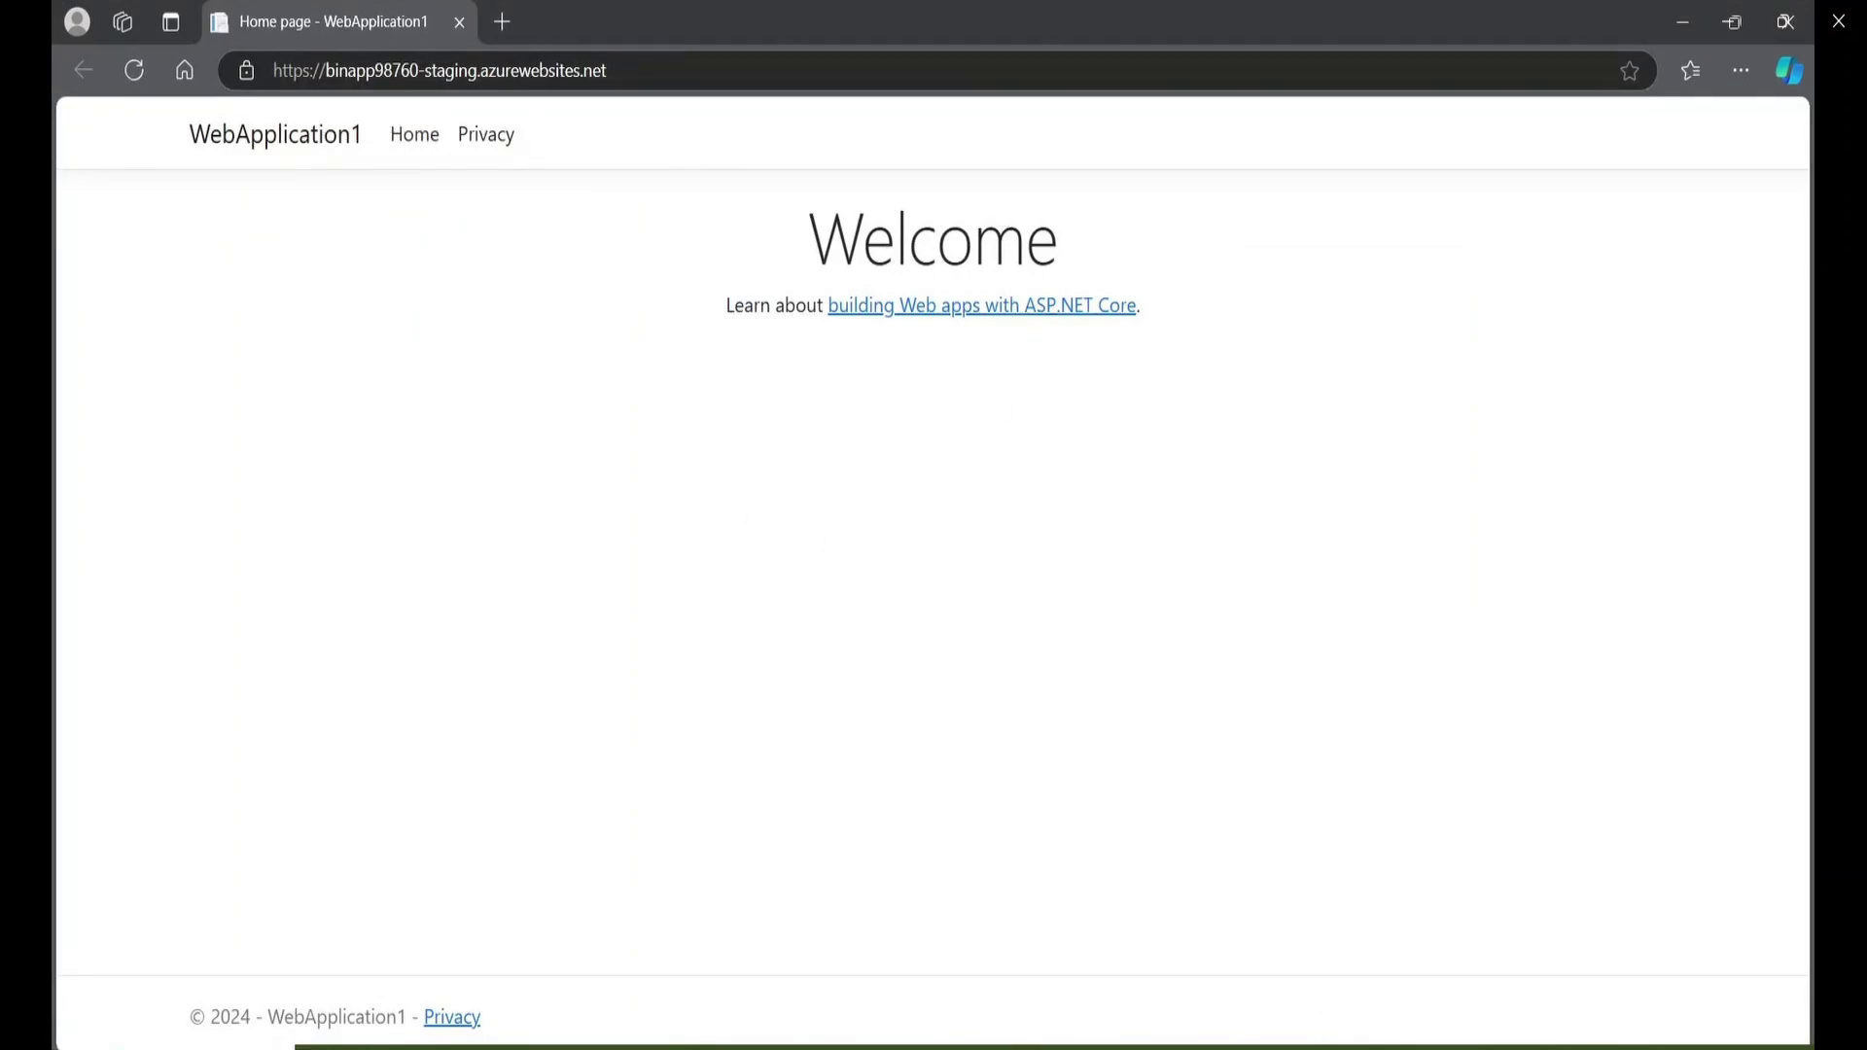
Switch to the Azure portal and view the deployment slots of binapp98760
mouse_move(1137, 1046)
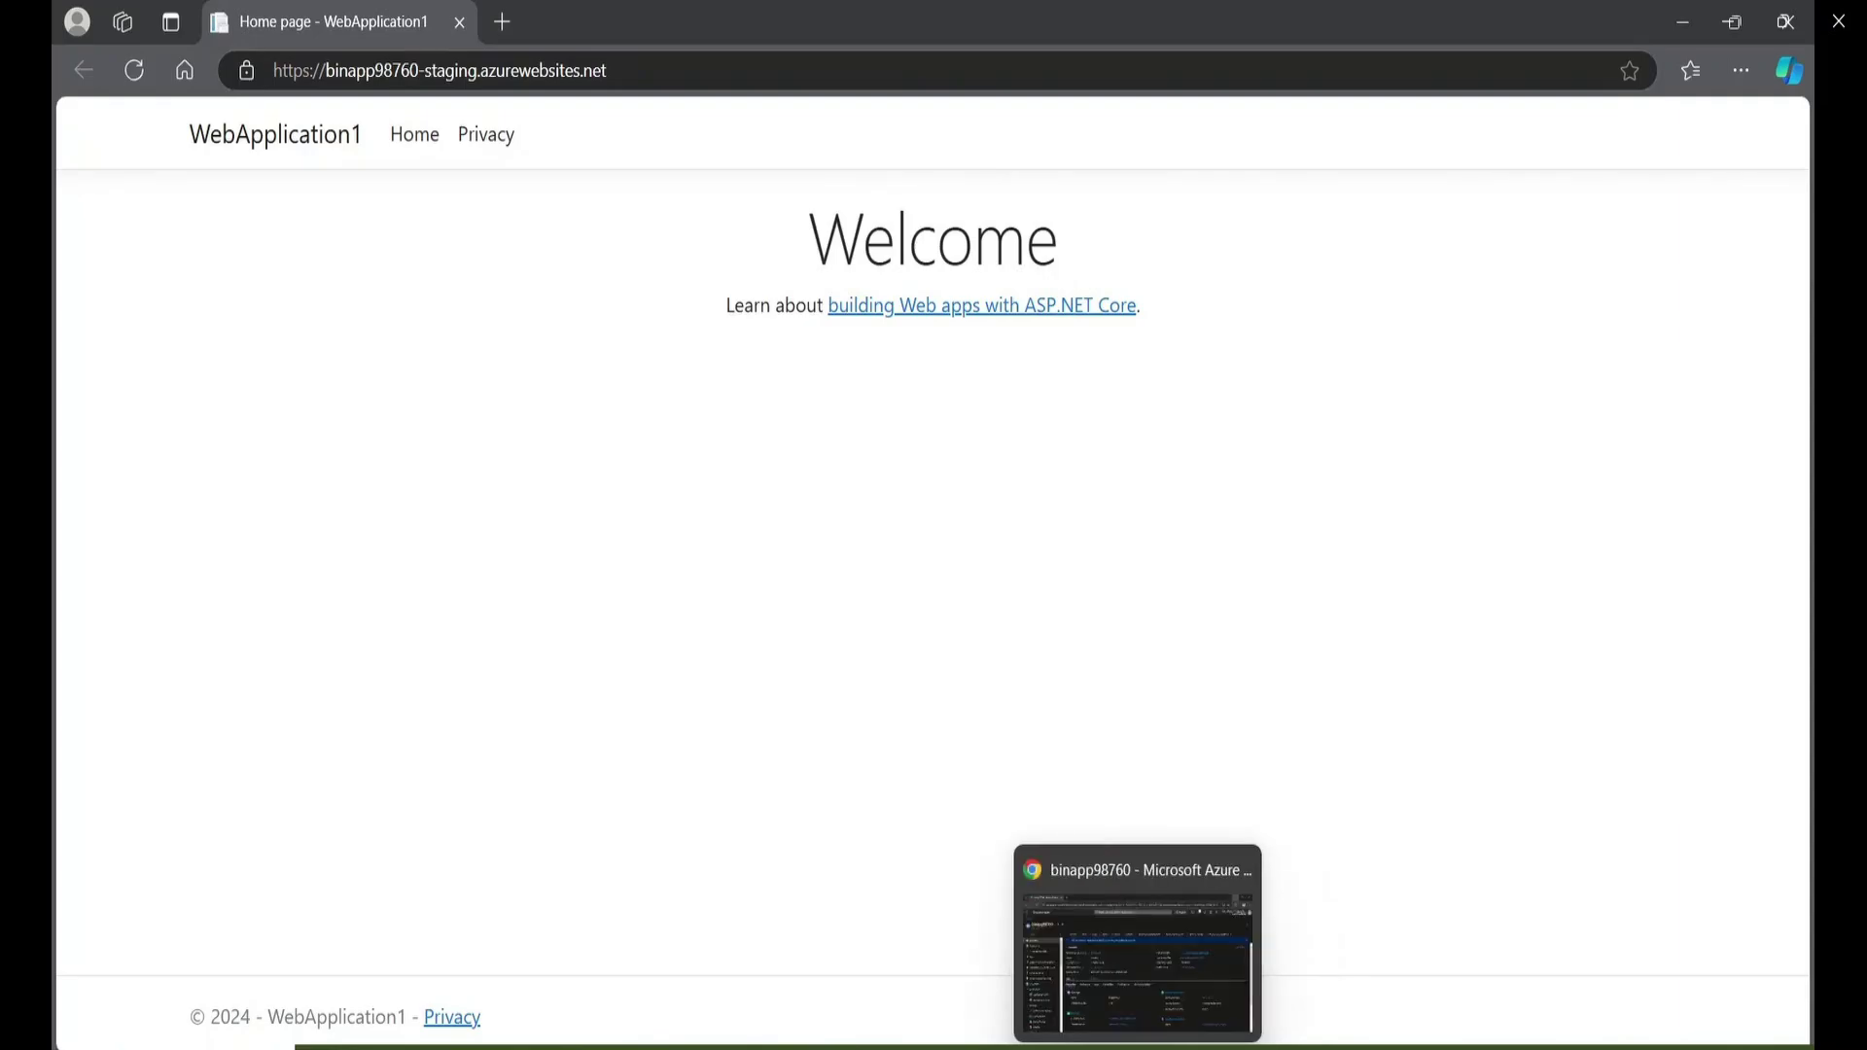
left_click(1150, 970)
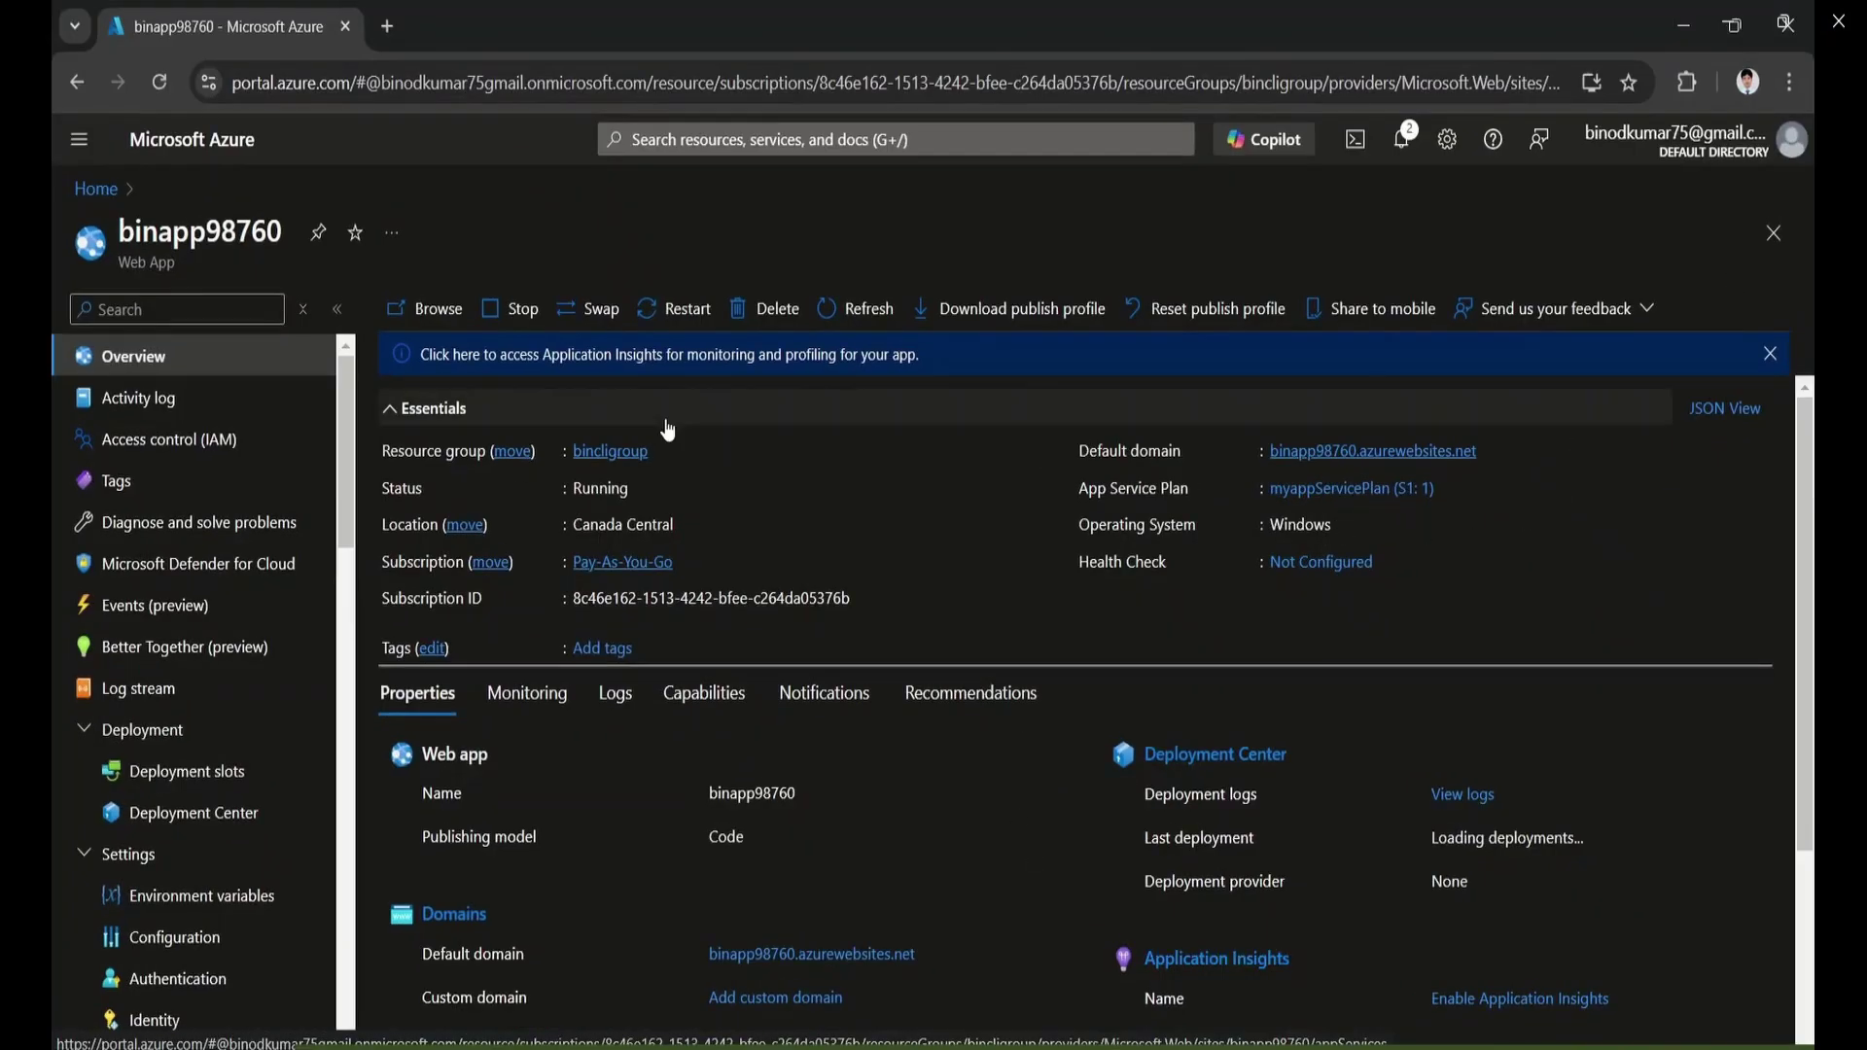
left_click(186, 776)
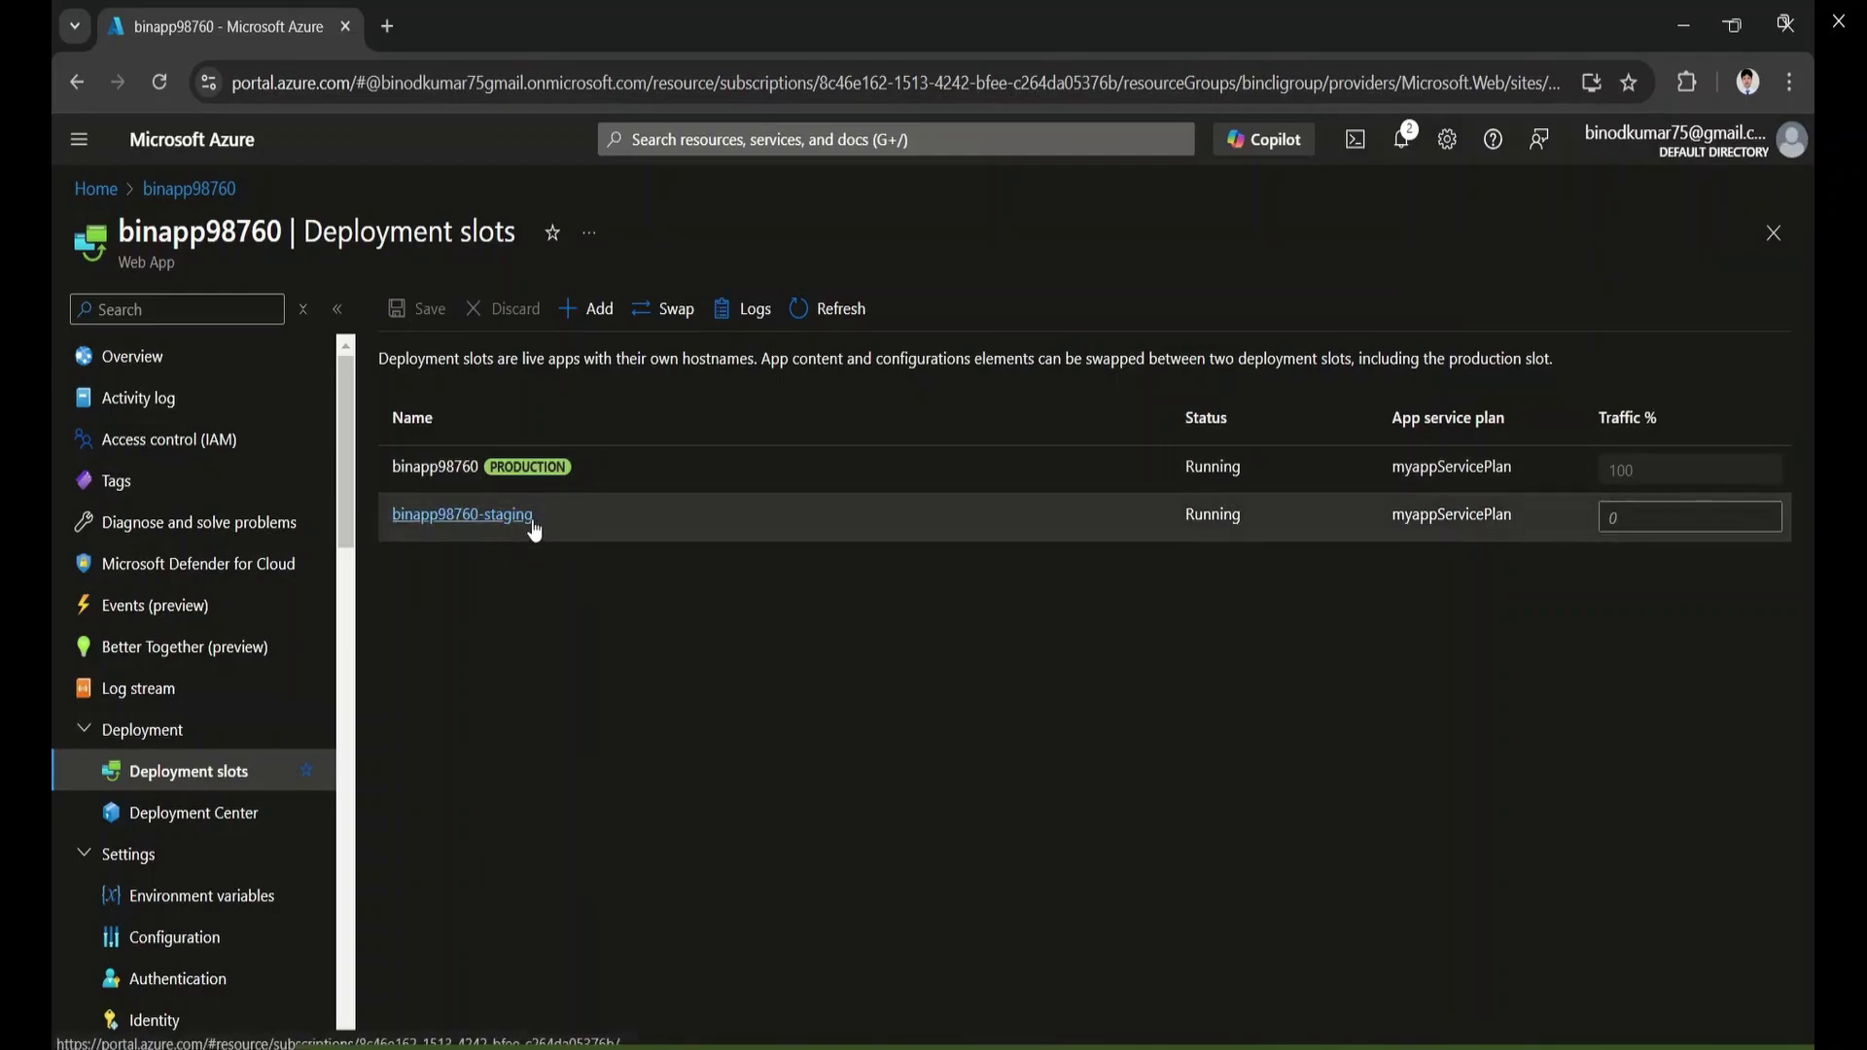
mouse_move(1138, 1046)
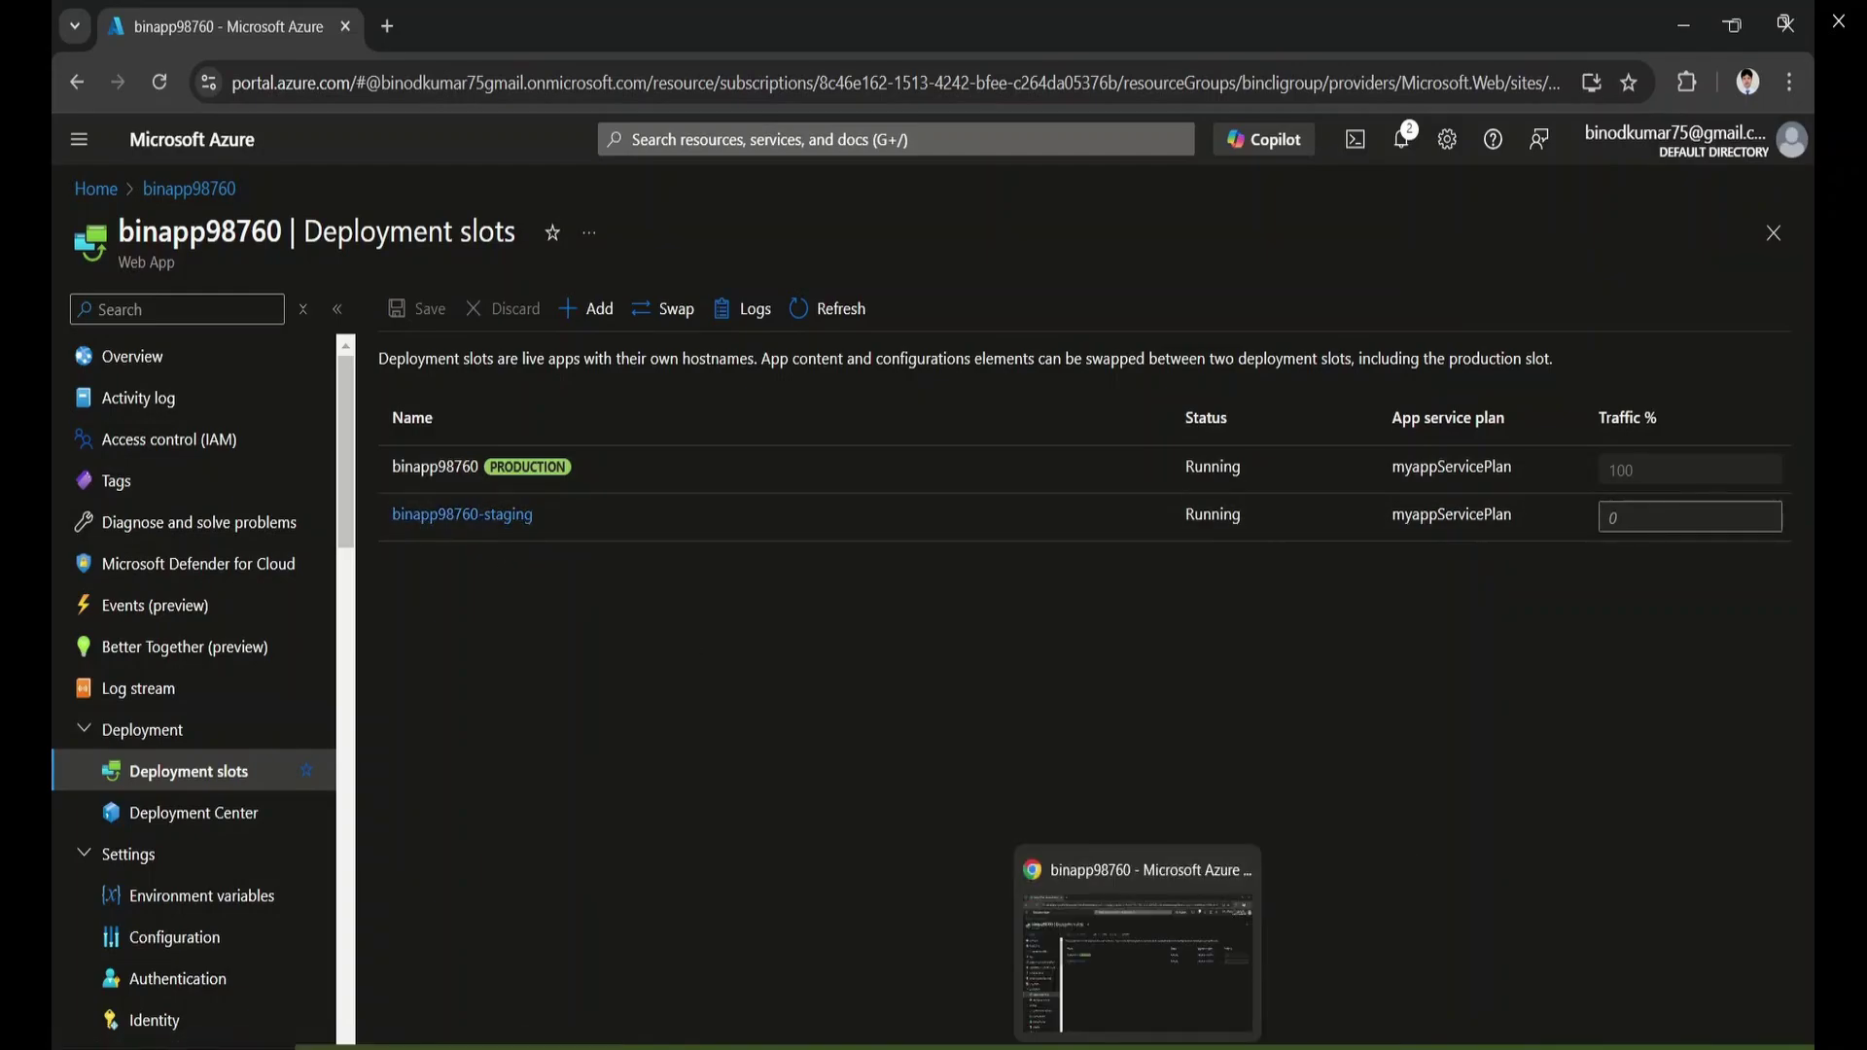
mouse_move(1036, 1047)
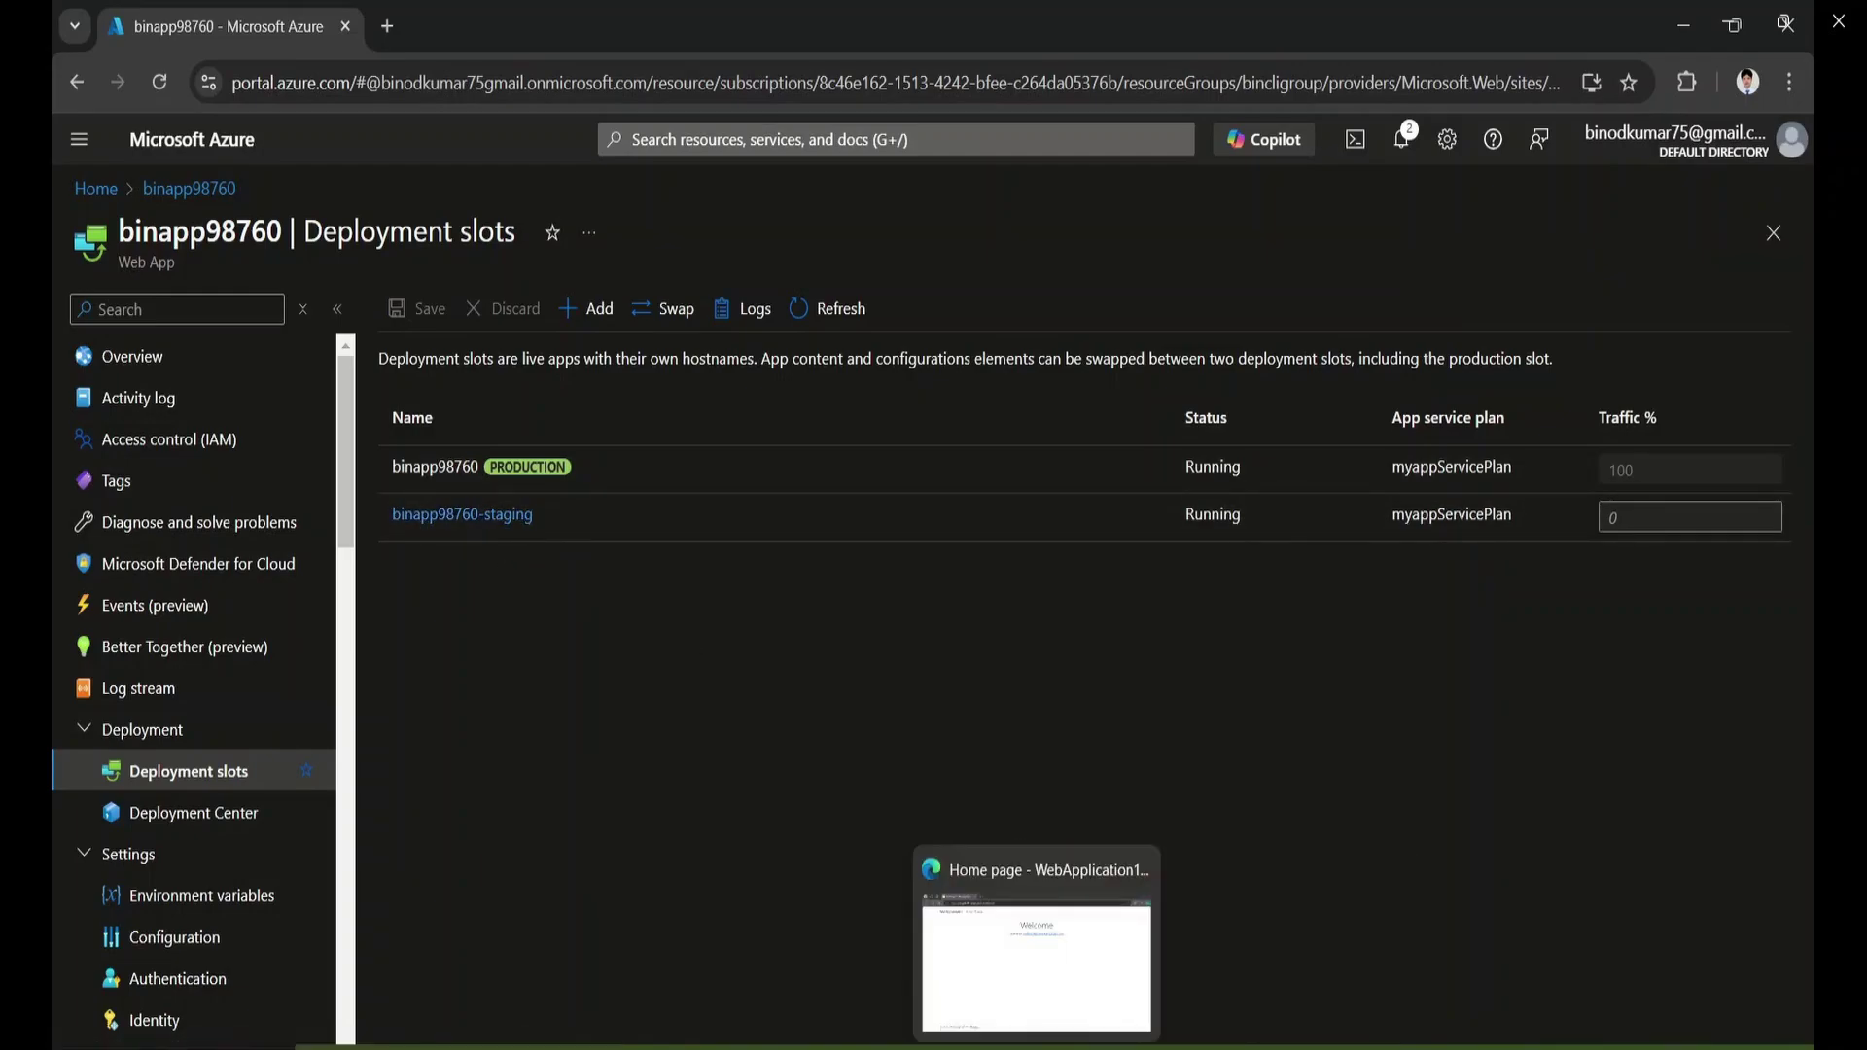
left_click(1054, 1009)
left_click(676, 69)
key("ctrl+c")
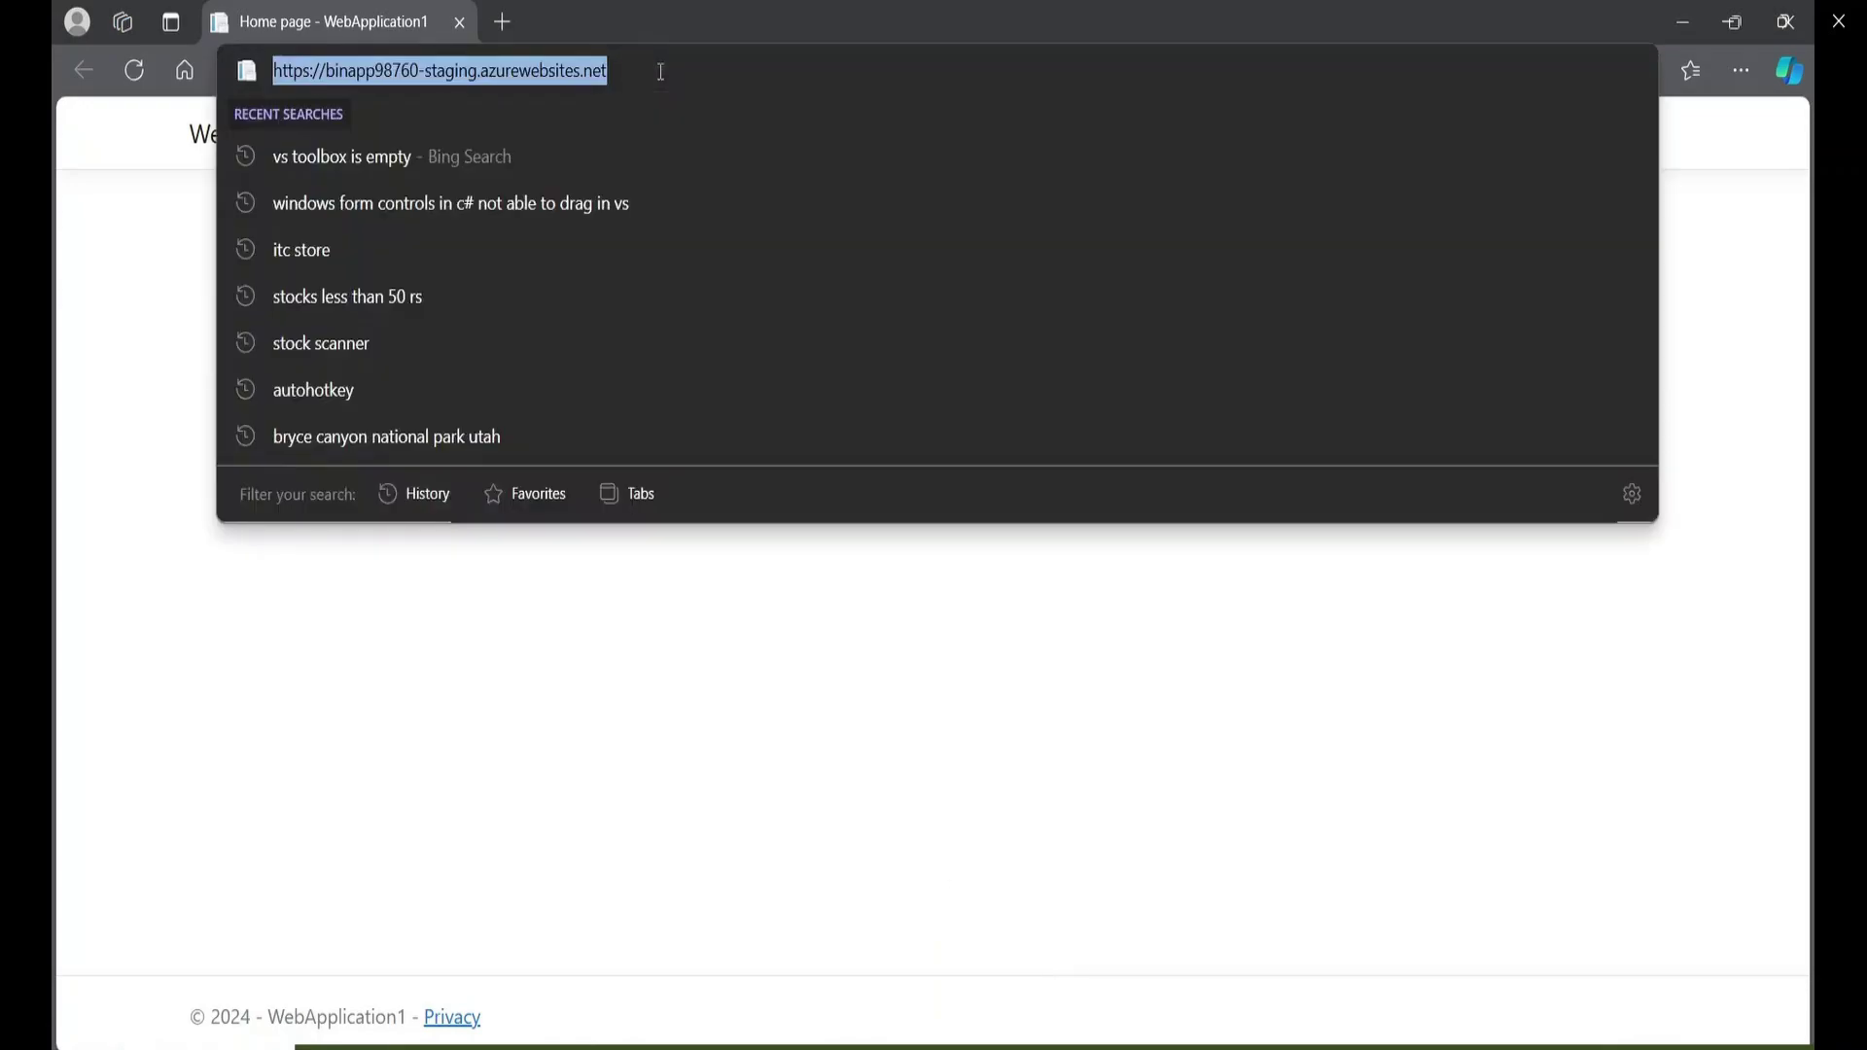
key("Escape")
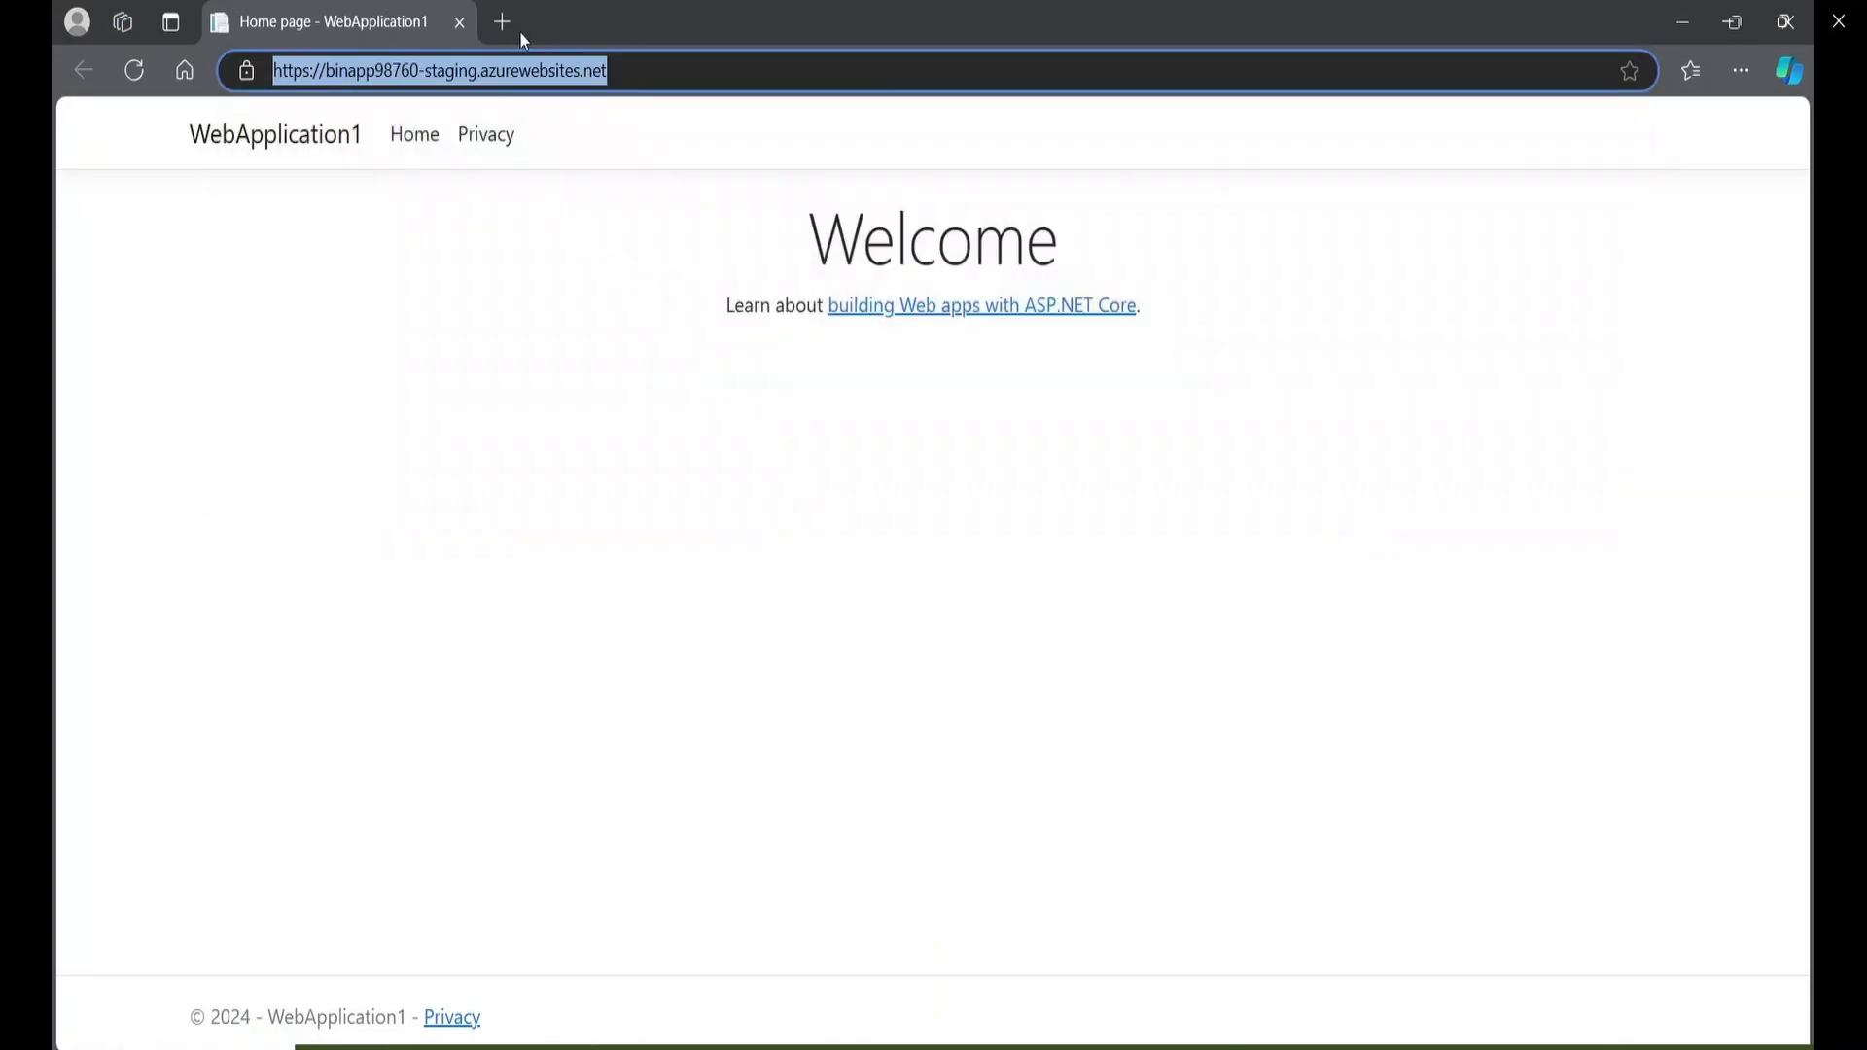
left_click(501, 23)
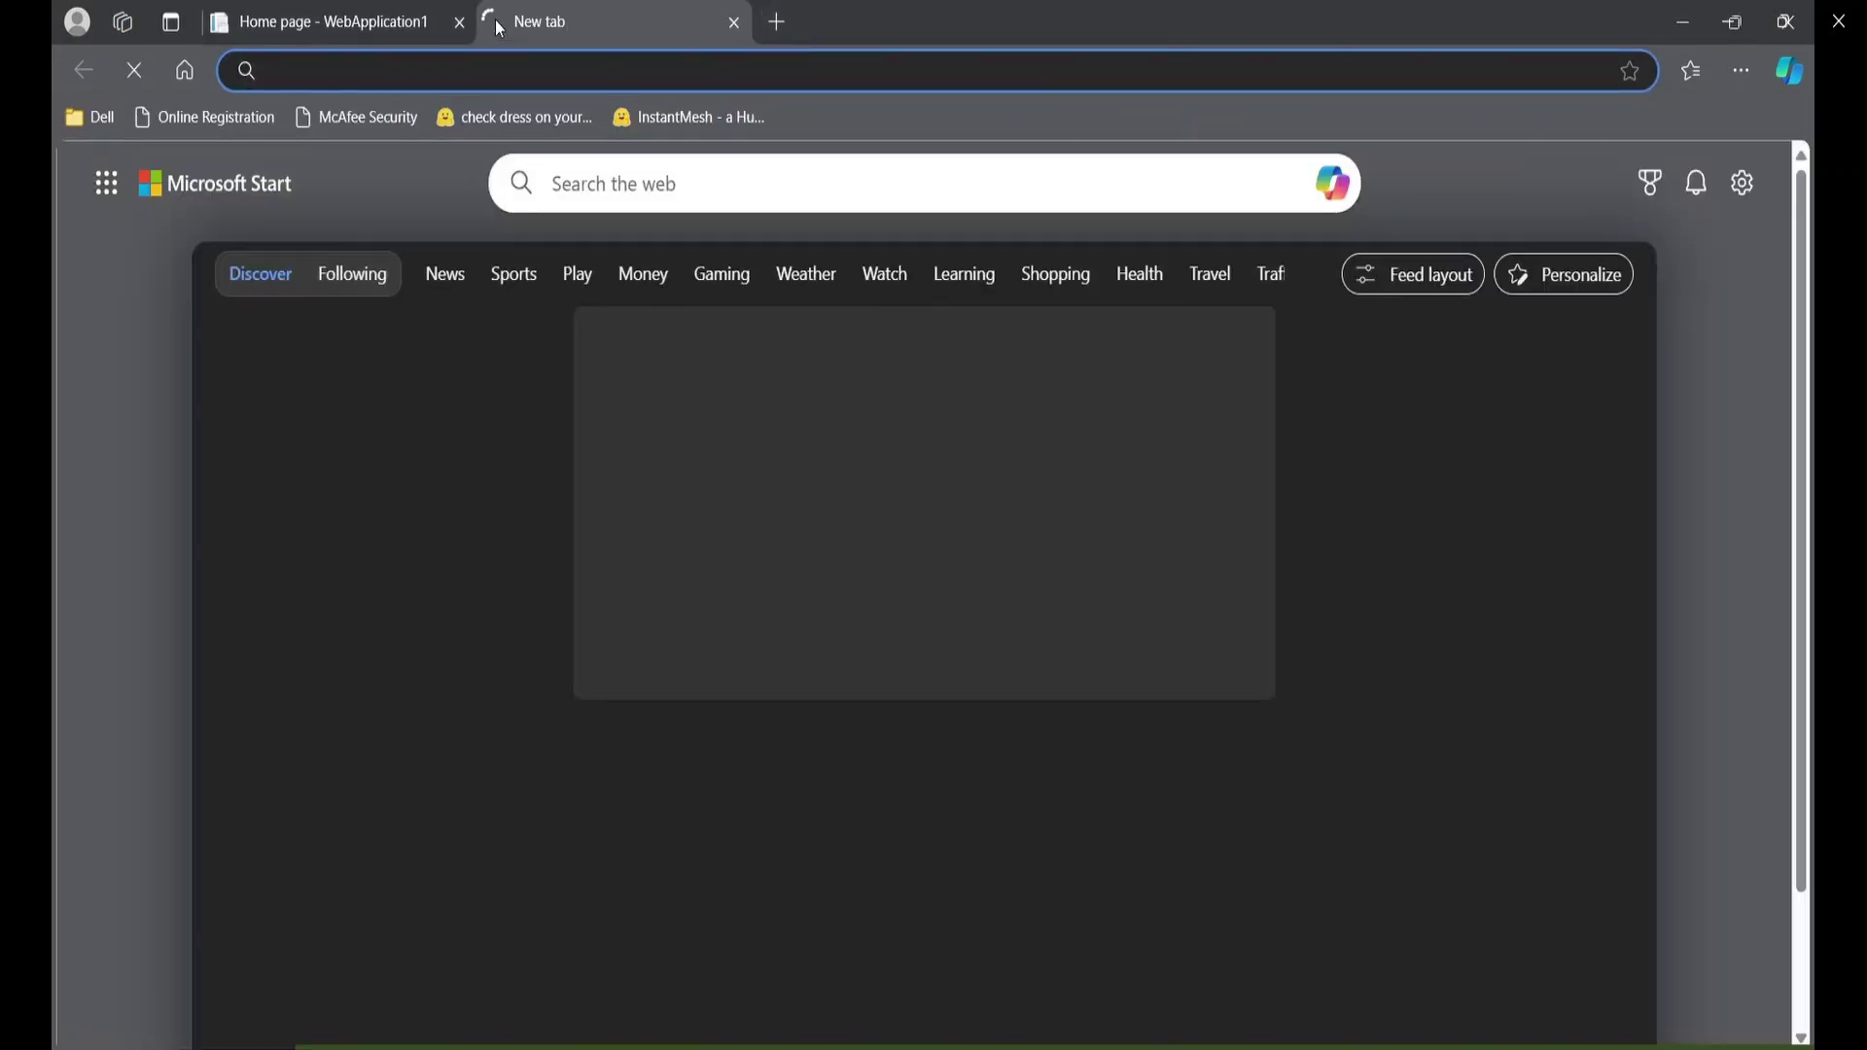
key("ctrl+v")
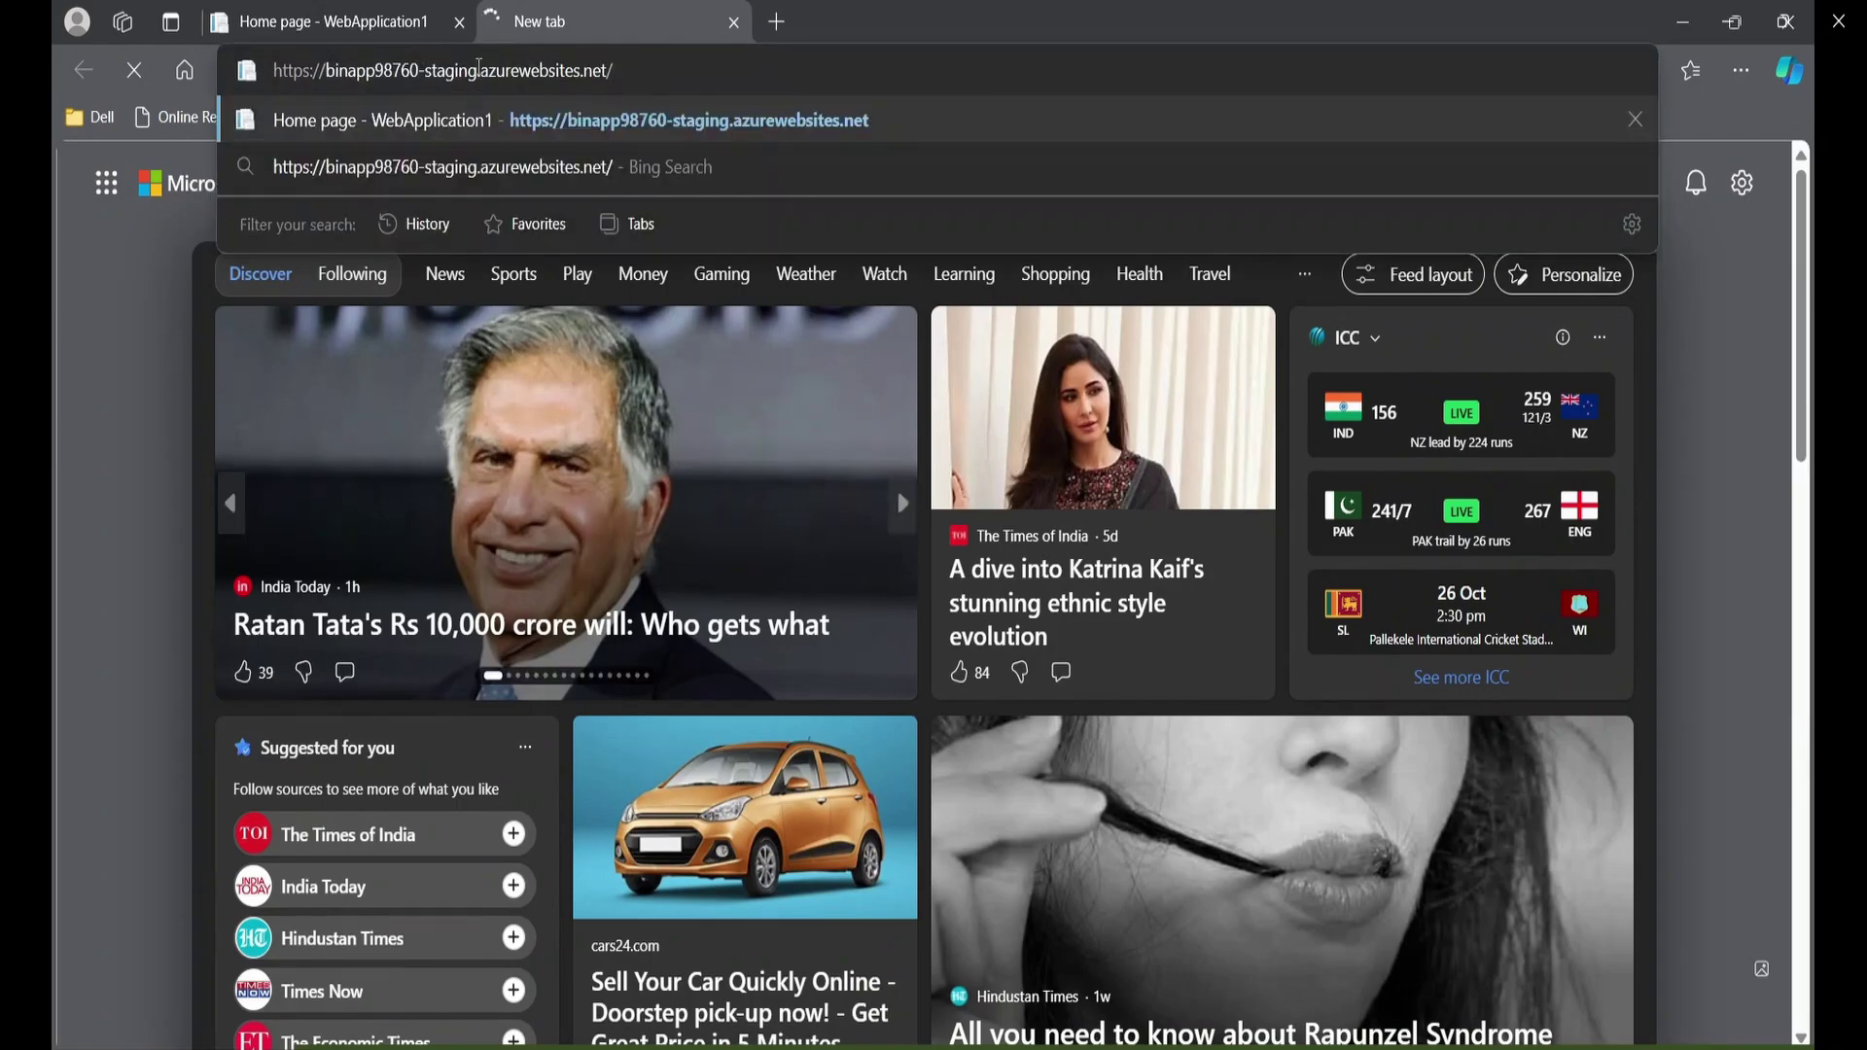
key("BackSpace")
key("BackSpace")
key("BackSpace")
key("BackSpace")
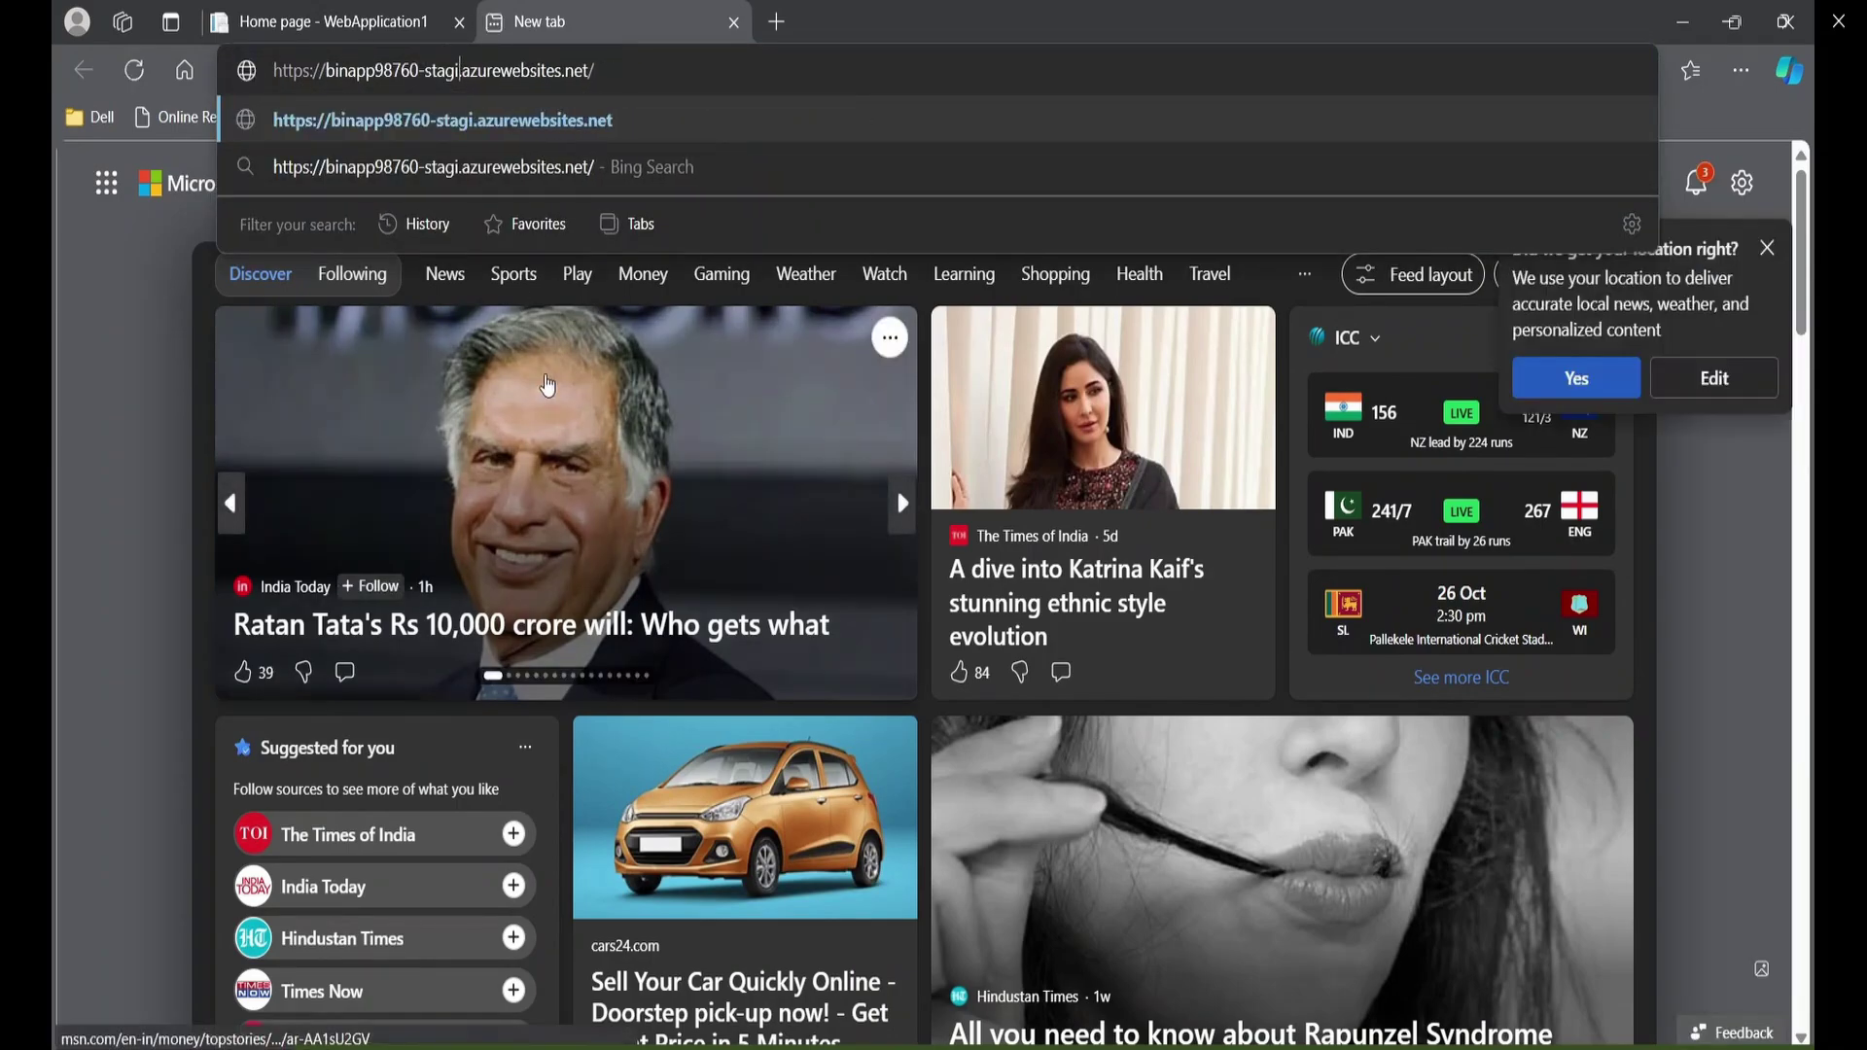
key("BackSpace")
key("BackSpace")
key("BackSpace")
key("BackSpace")
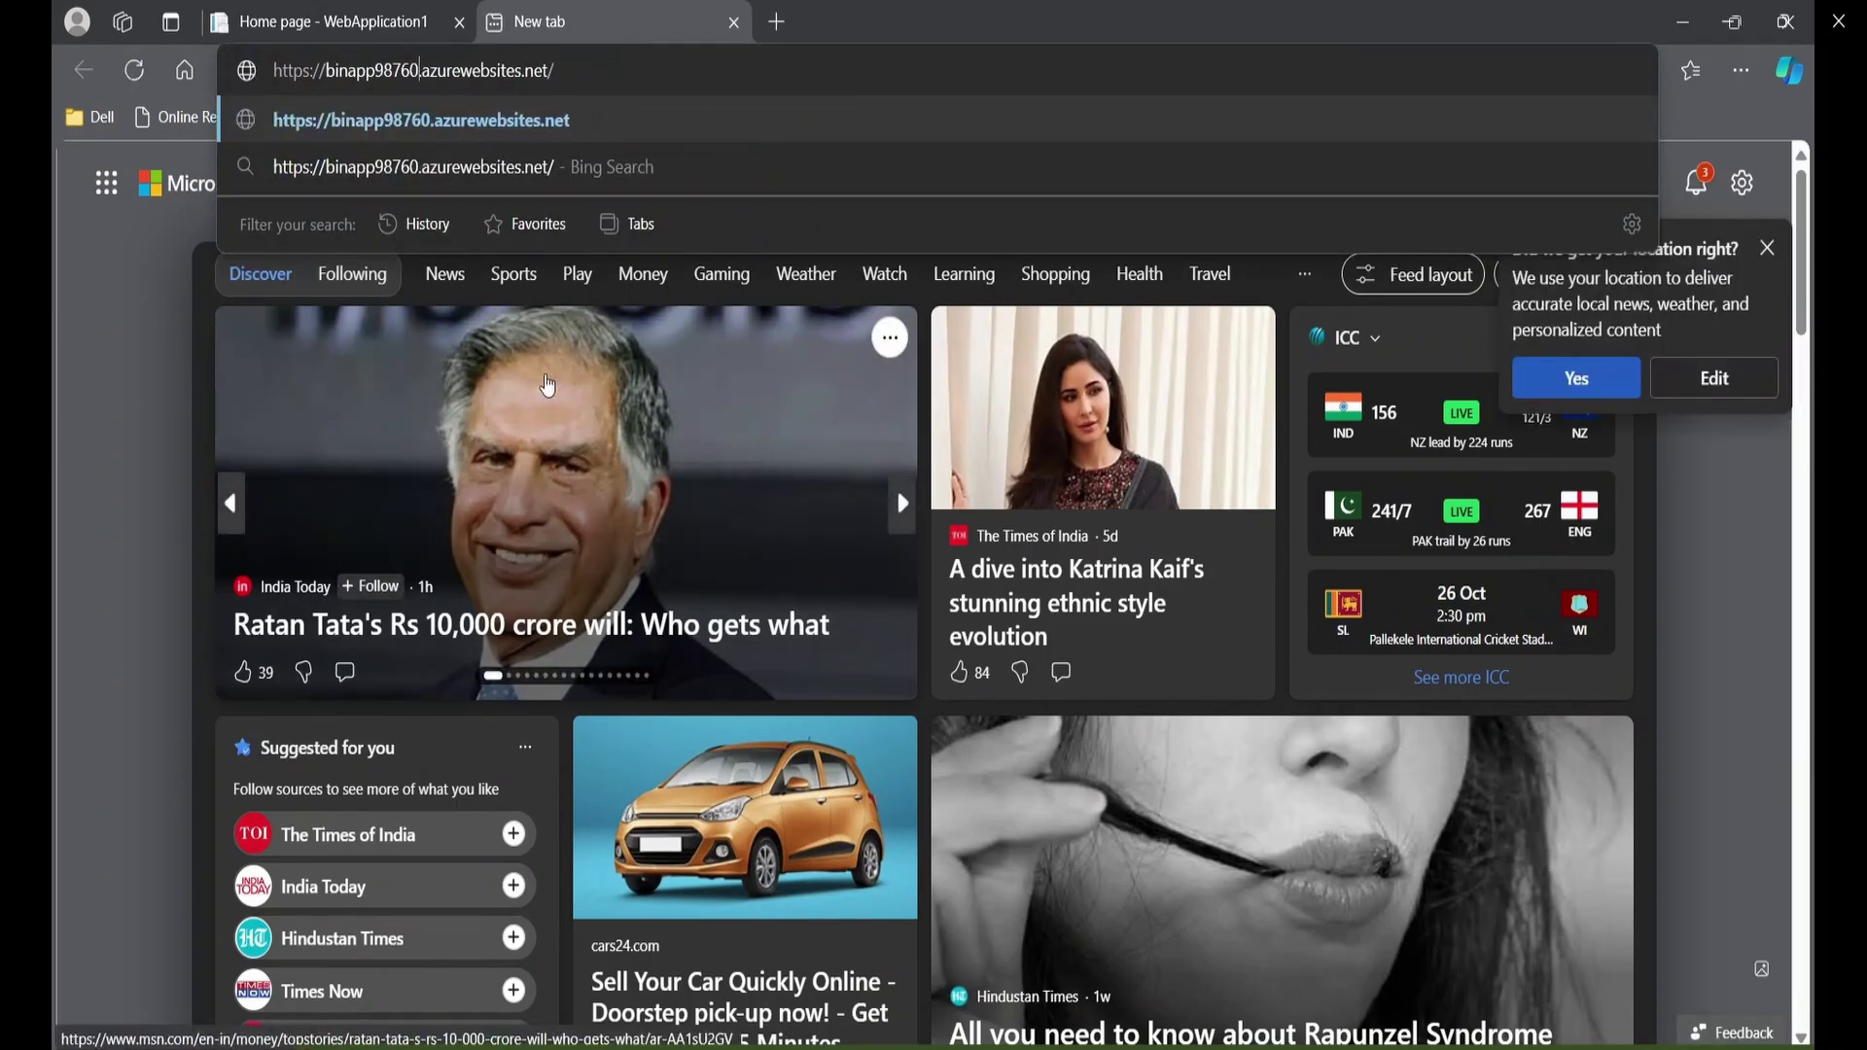
key("Return")
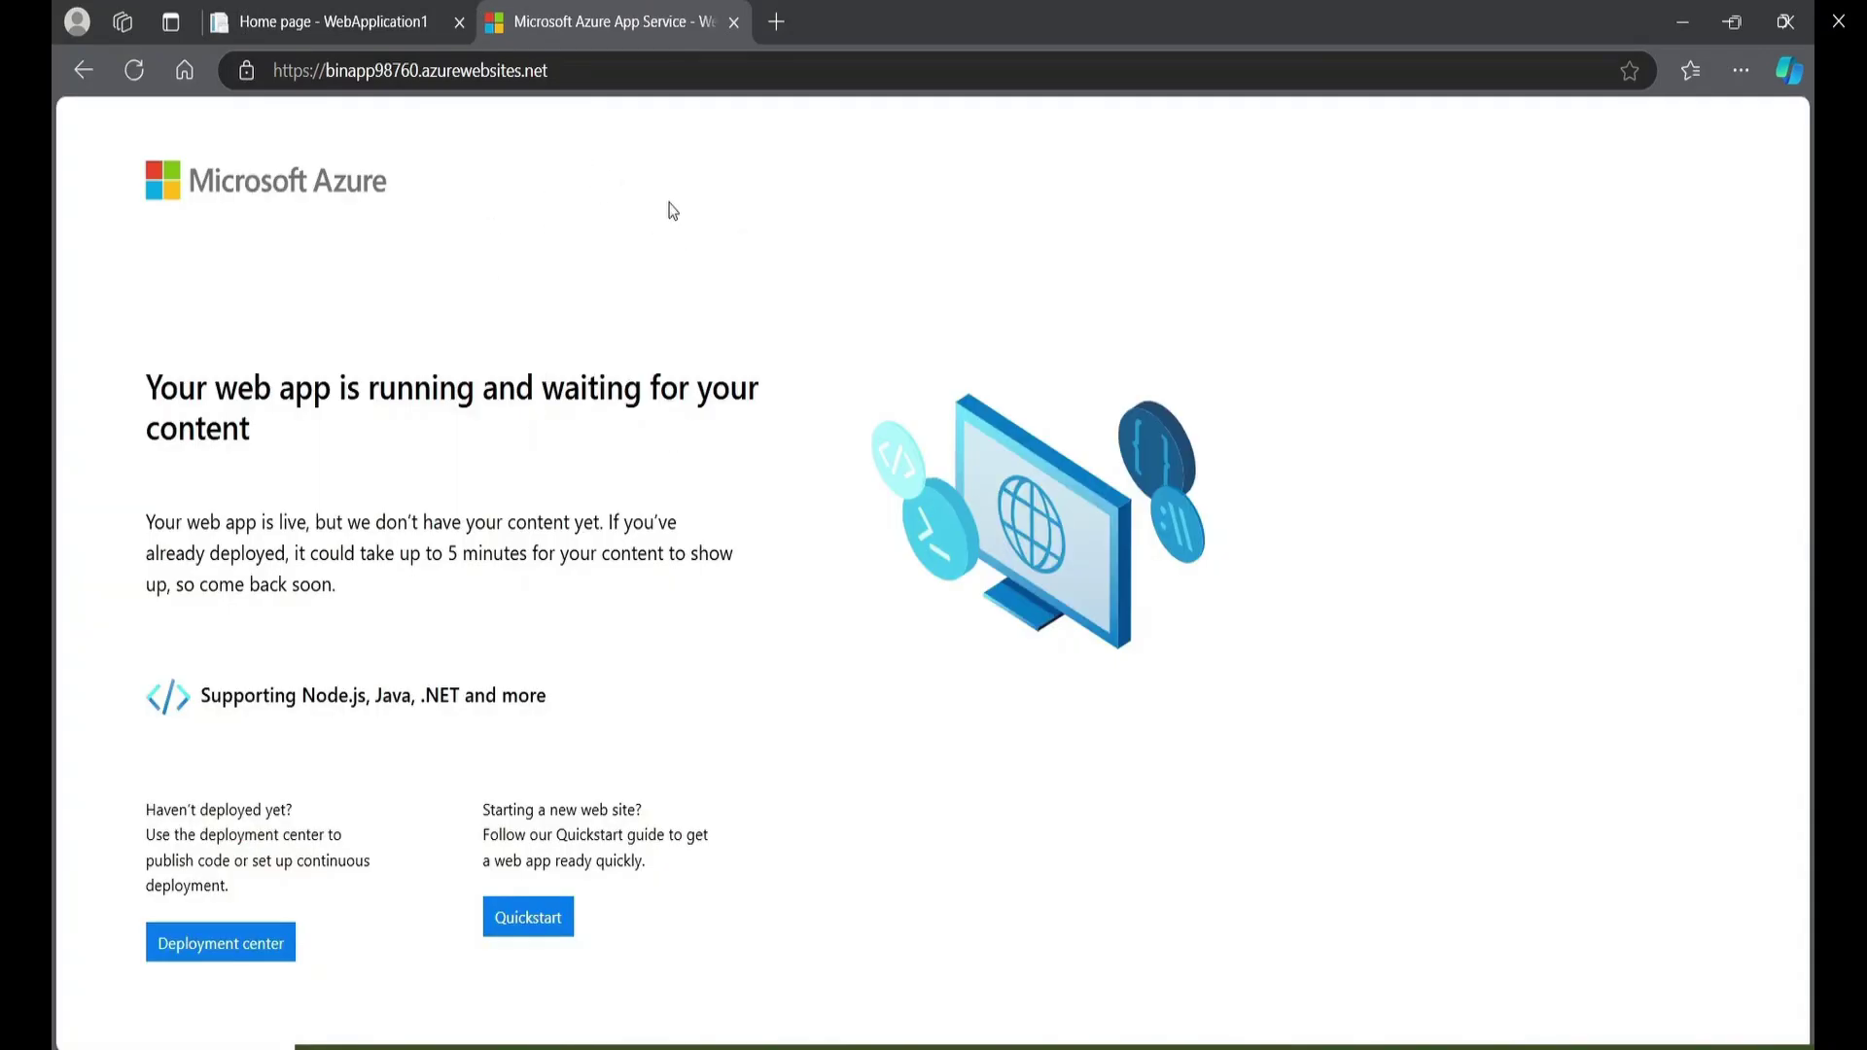
left_click(307, 17)
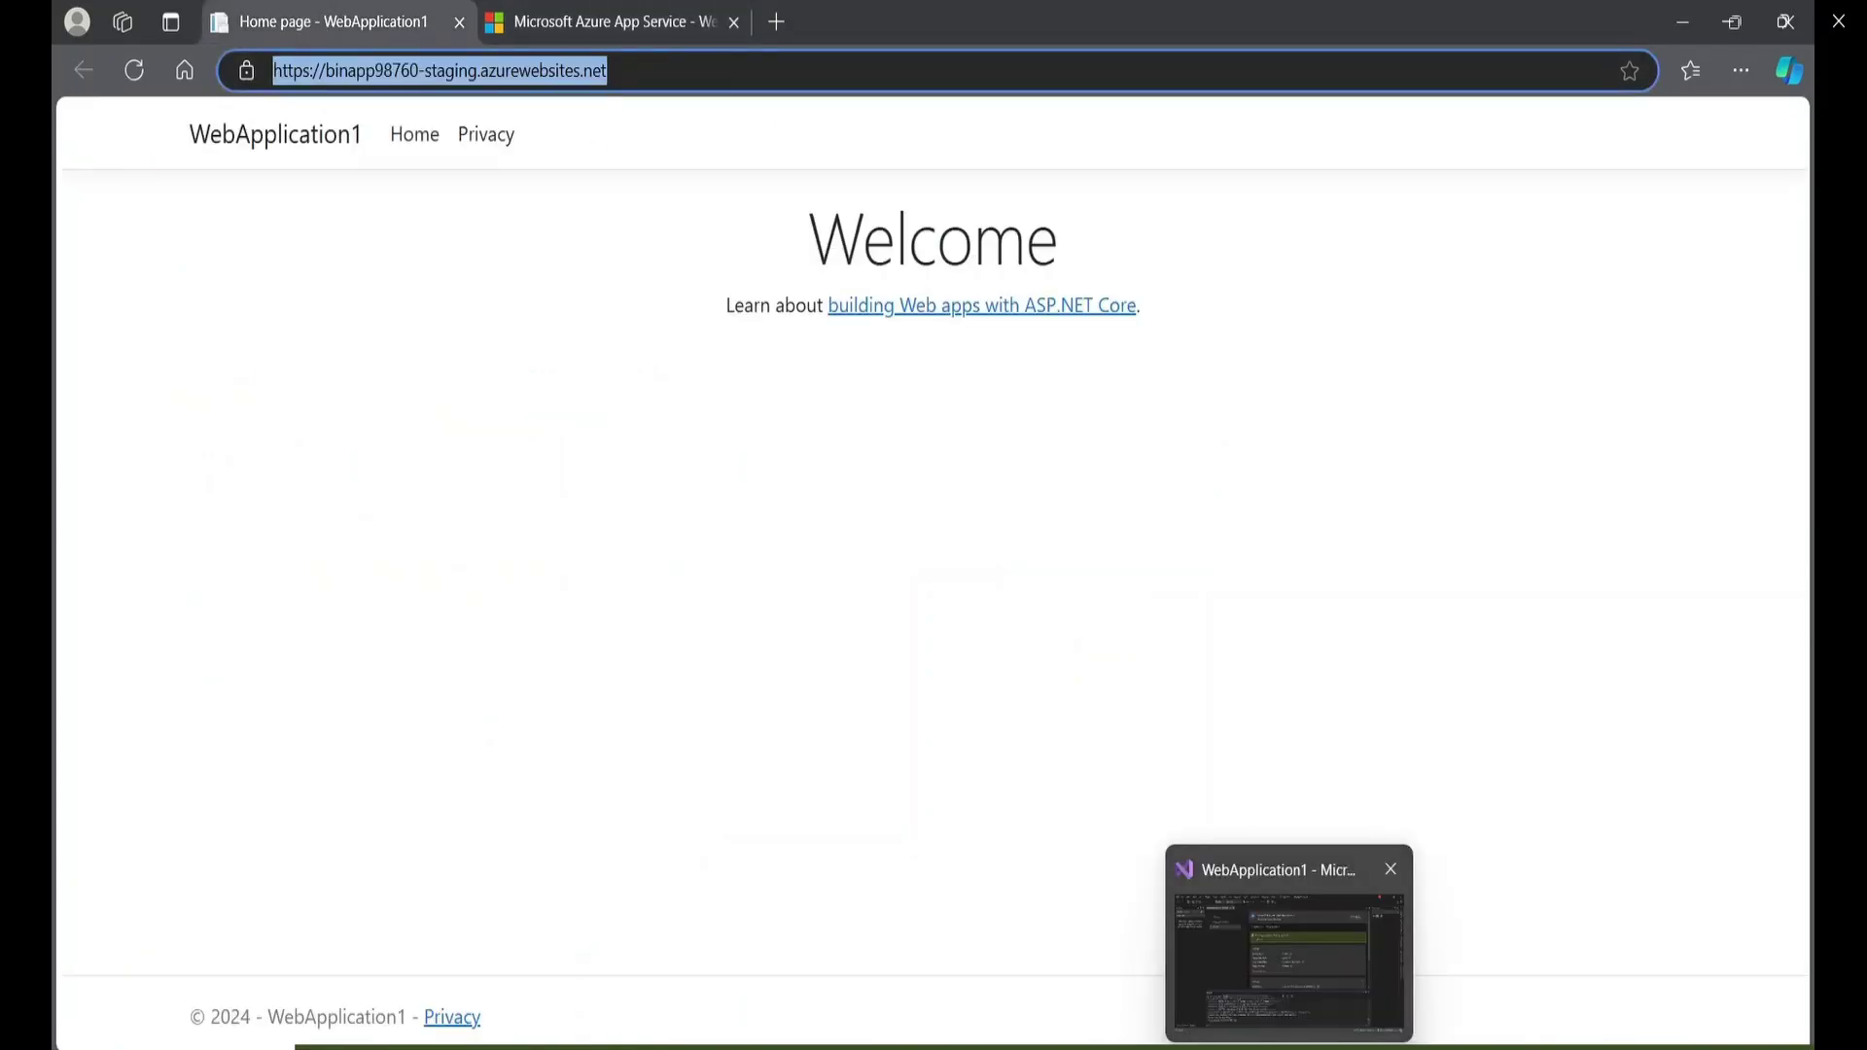
Switch to the Azure portal, swap source slot binapp98760-staging with production target binapp98760, and check the swap's notifications
mouse_move(1188, 1048)
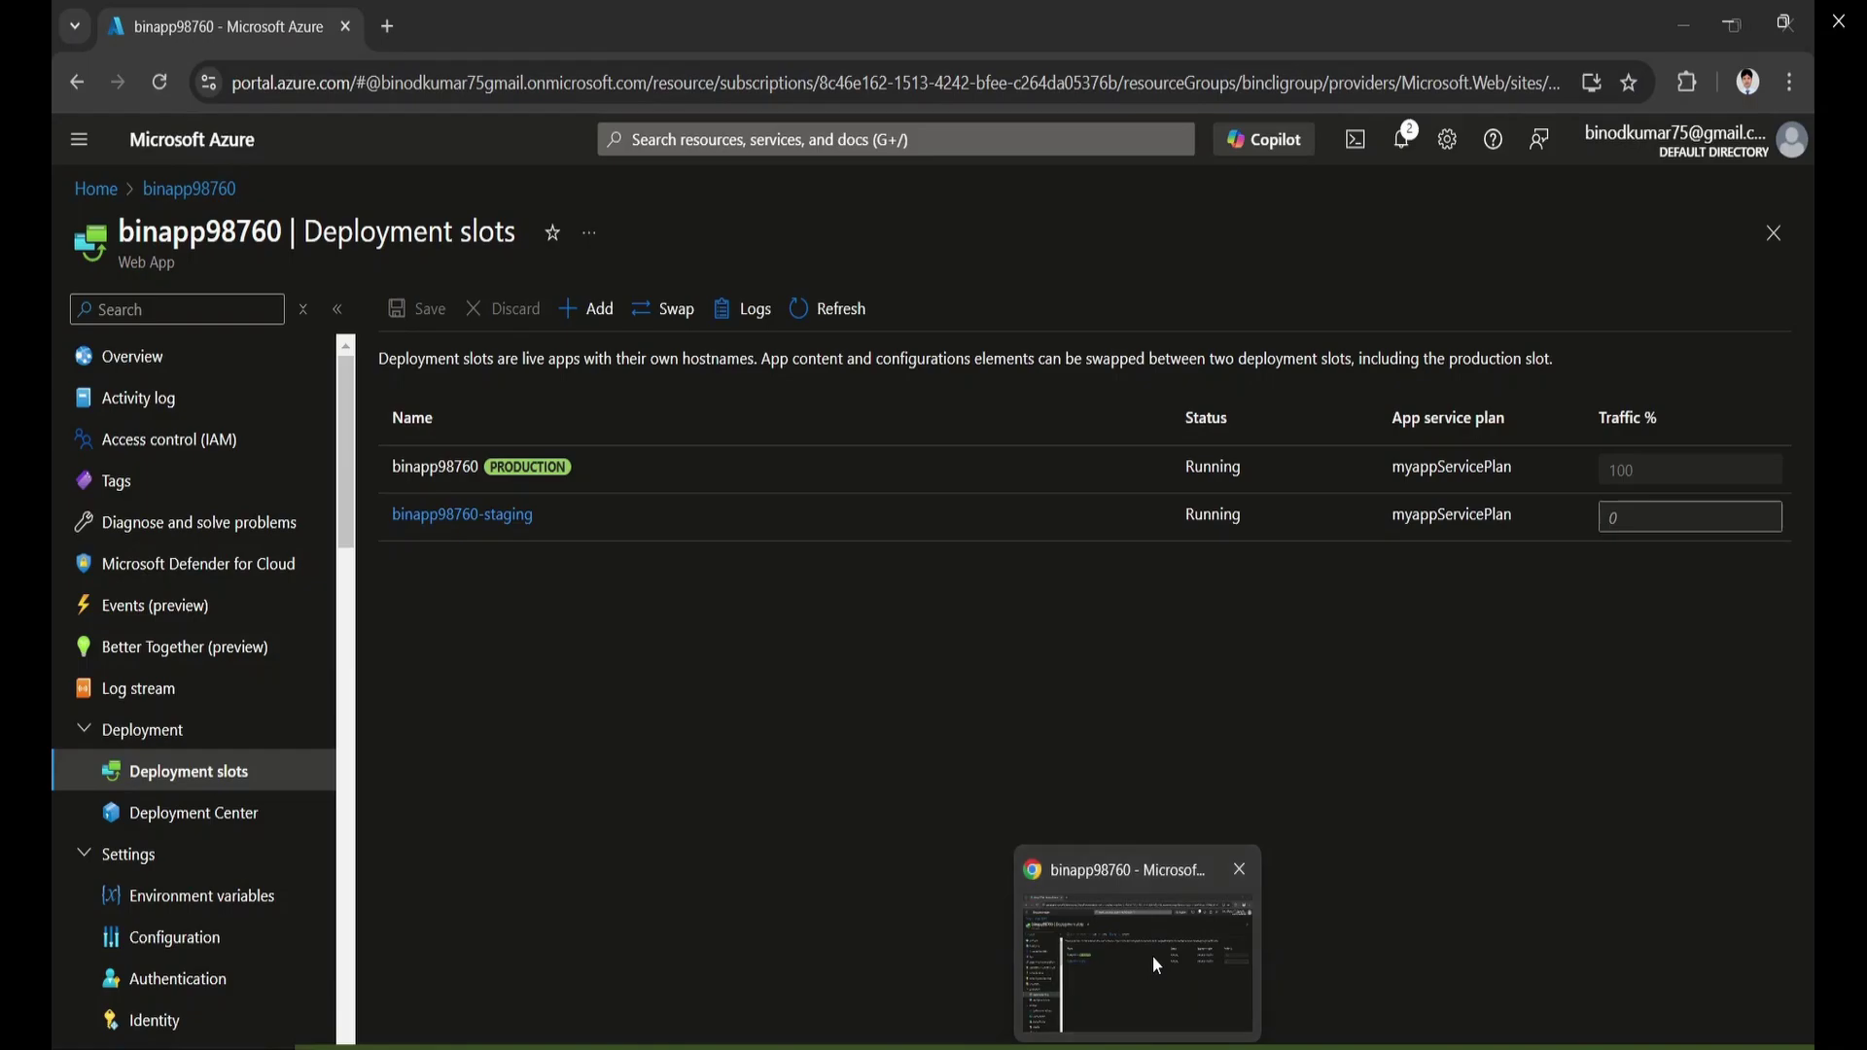
left_click(1152, 955)
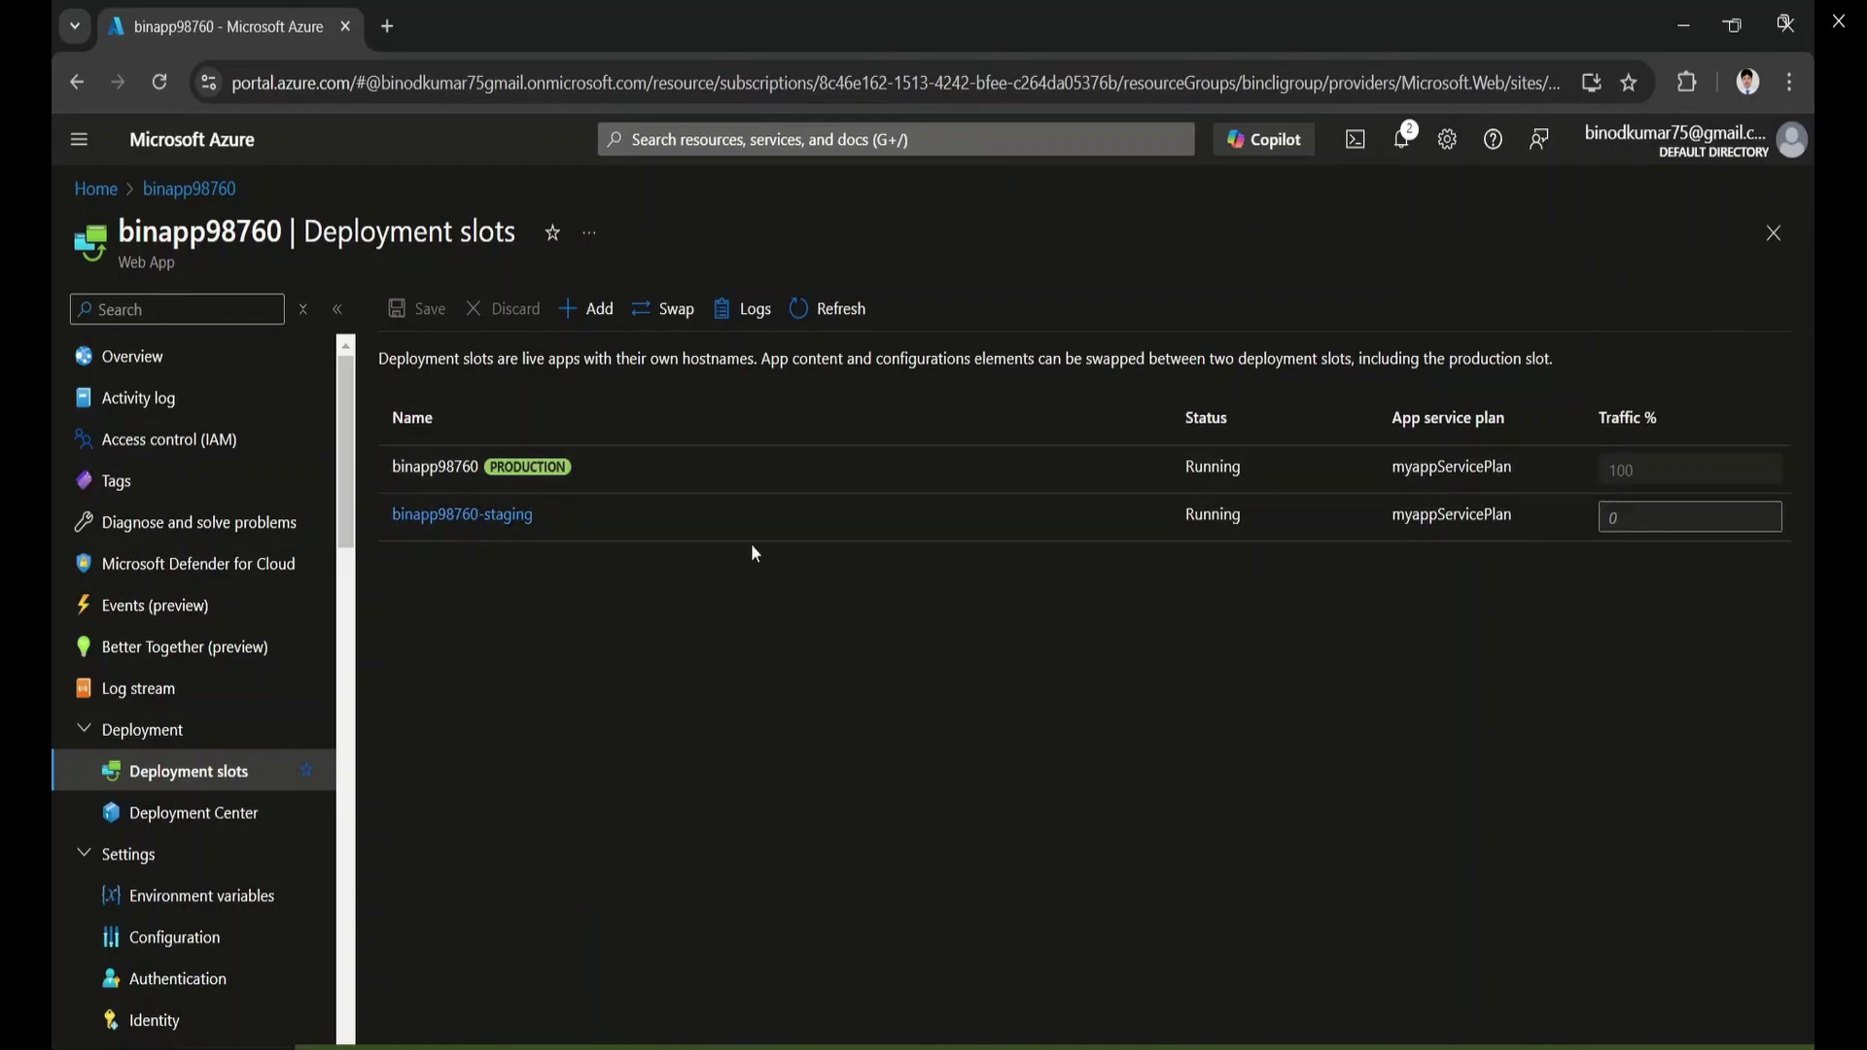
left_click(664, 311)
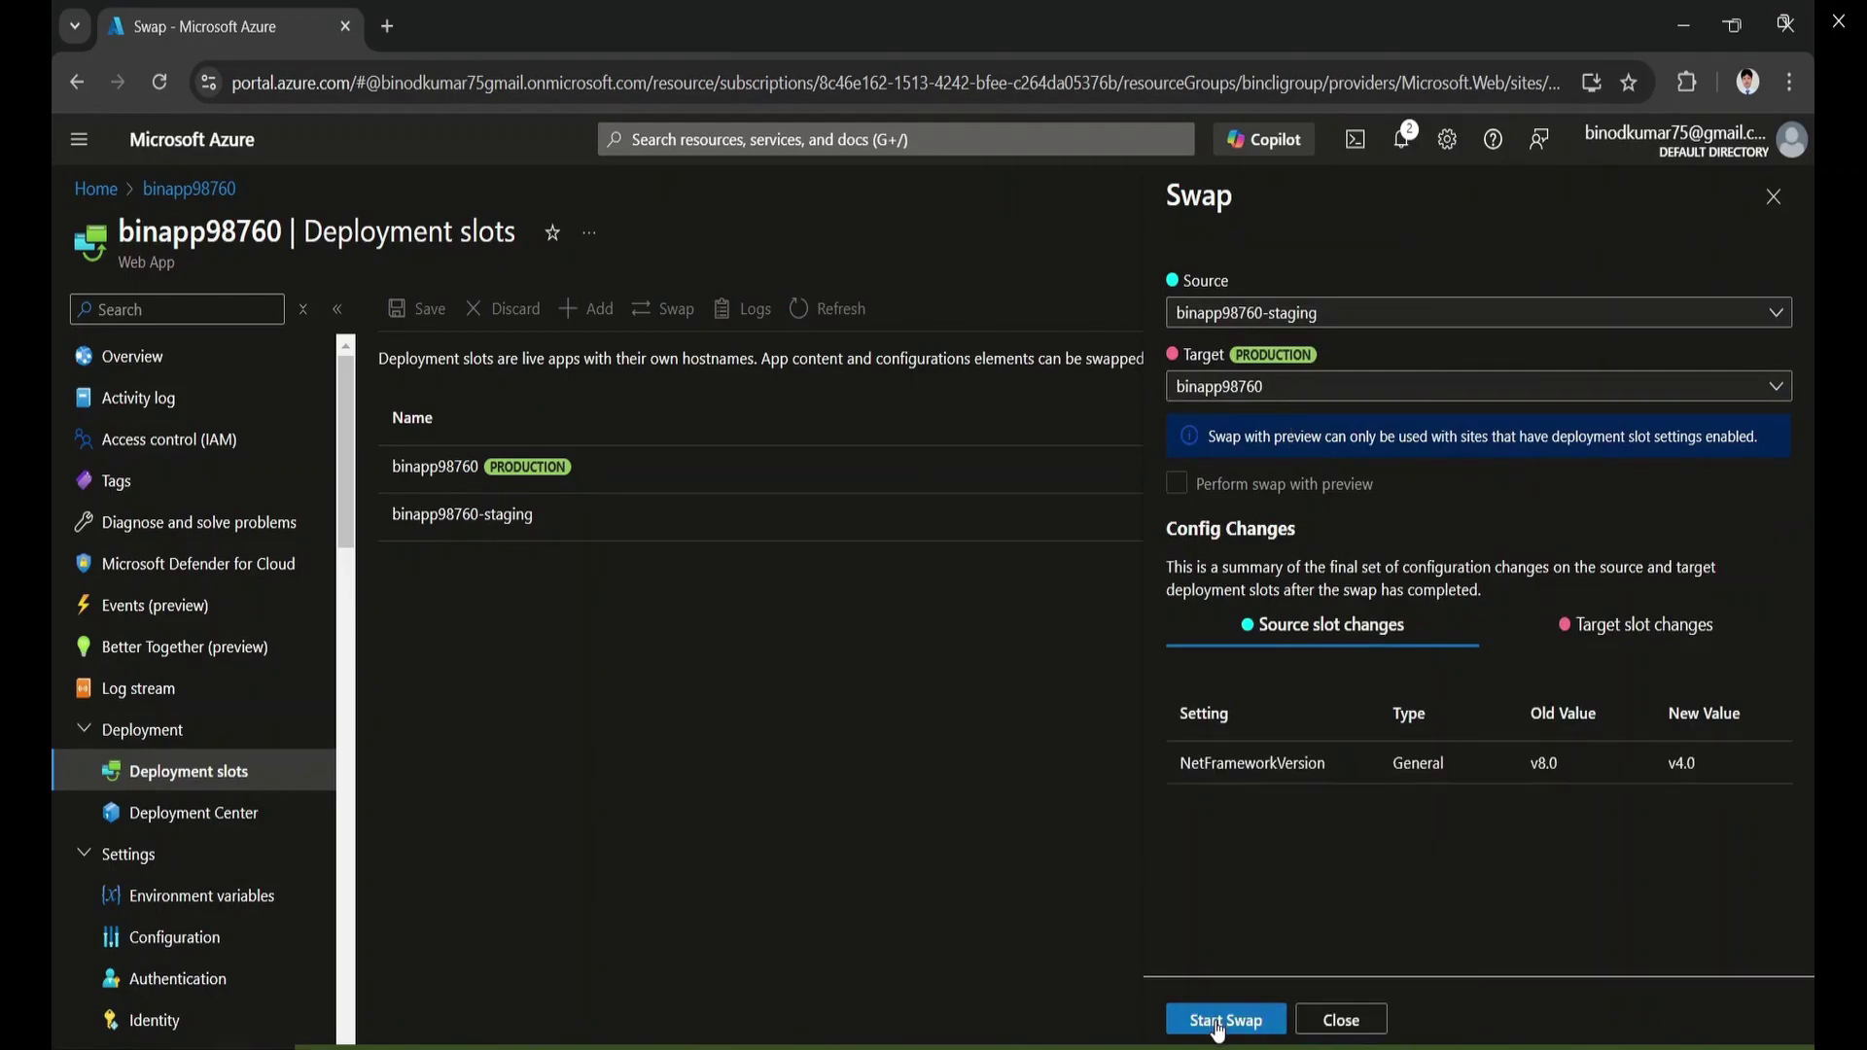
left_click(1218, 1021)
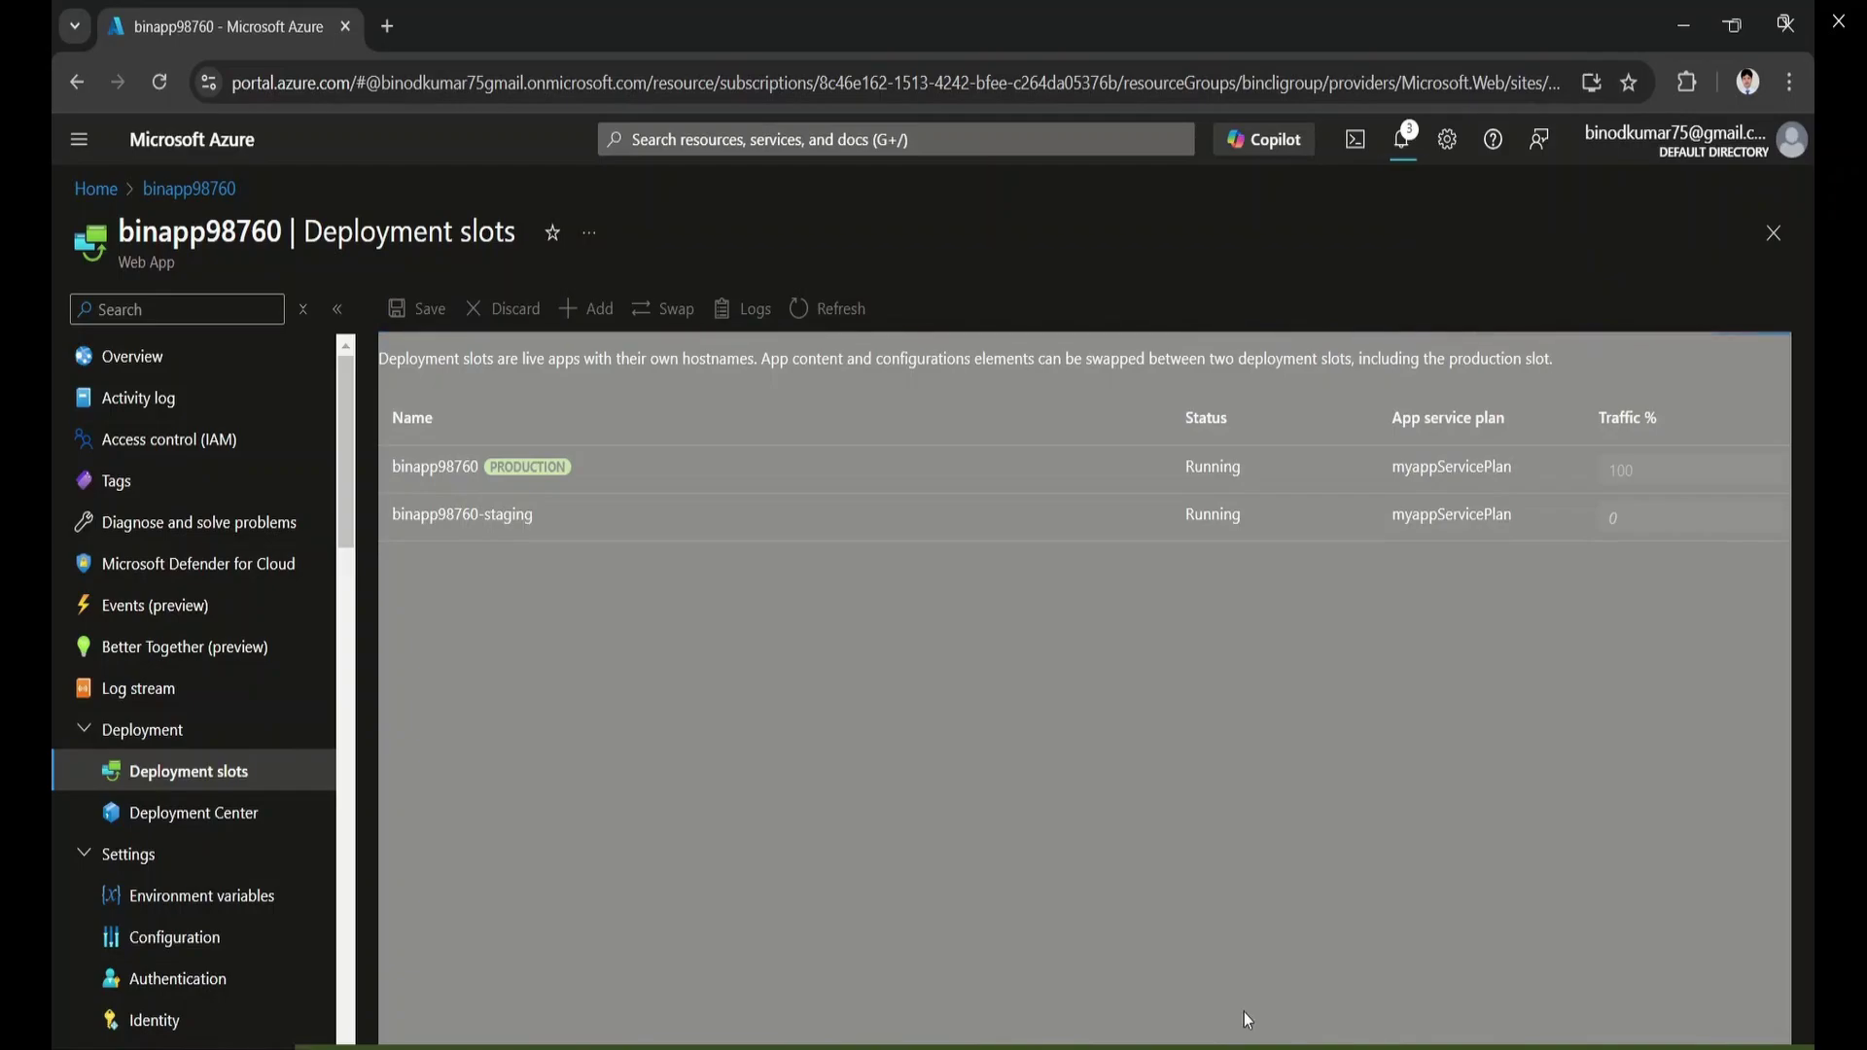
left_click(1402, 138)
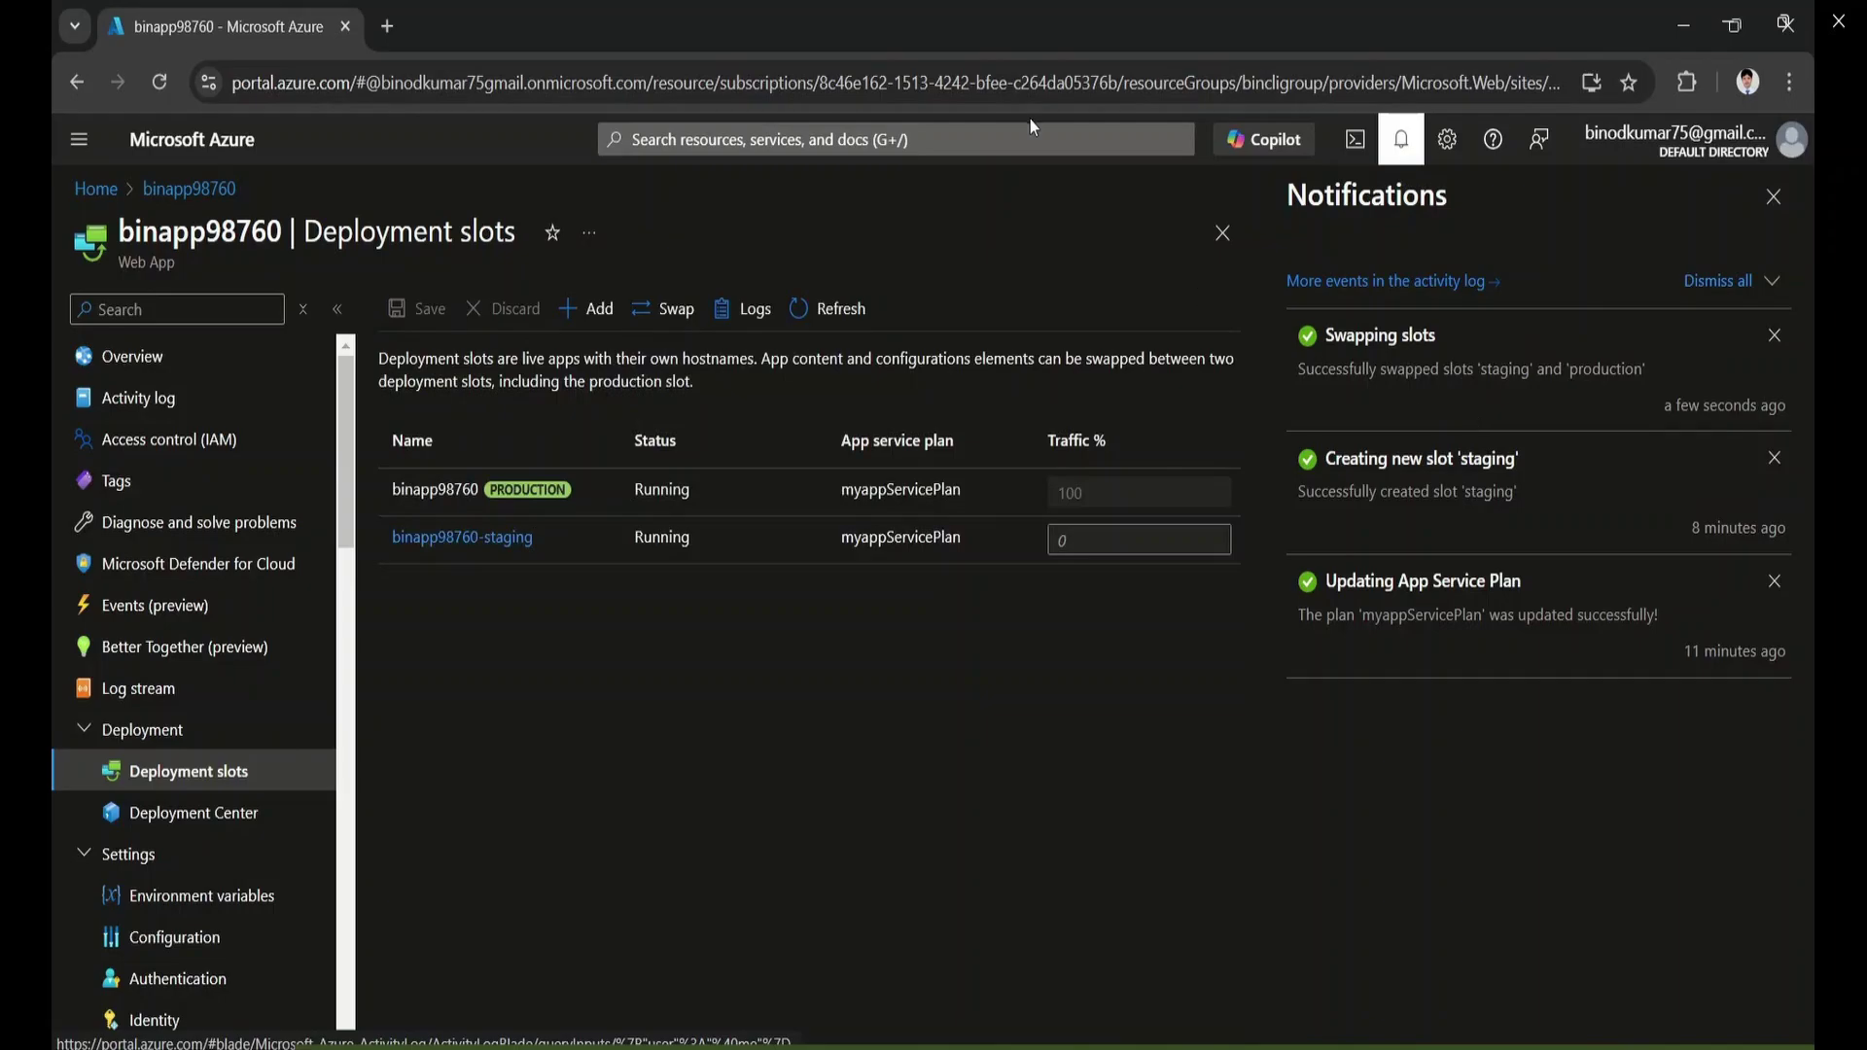
Switch to the Edge window and reload the staging and production sites to check the swapped content
mouse_move(1036, 1046)
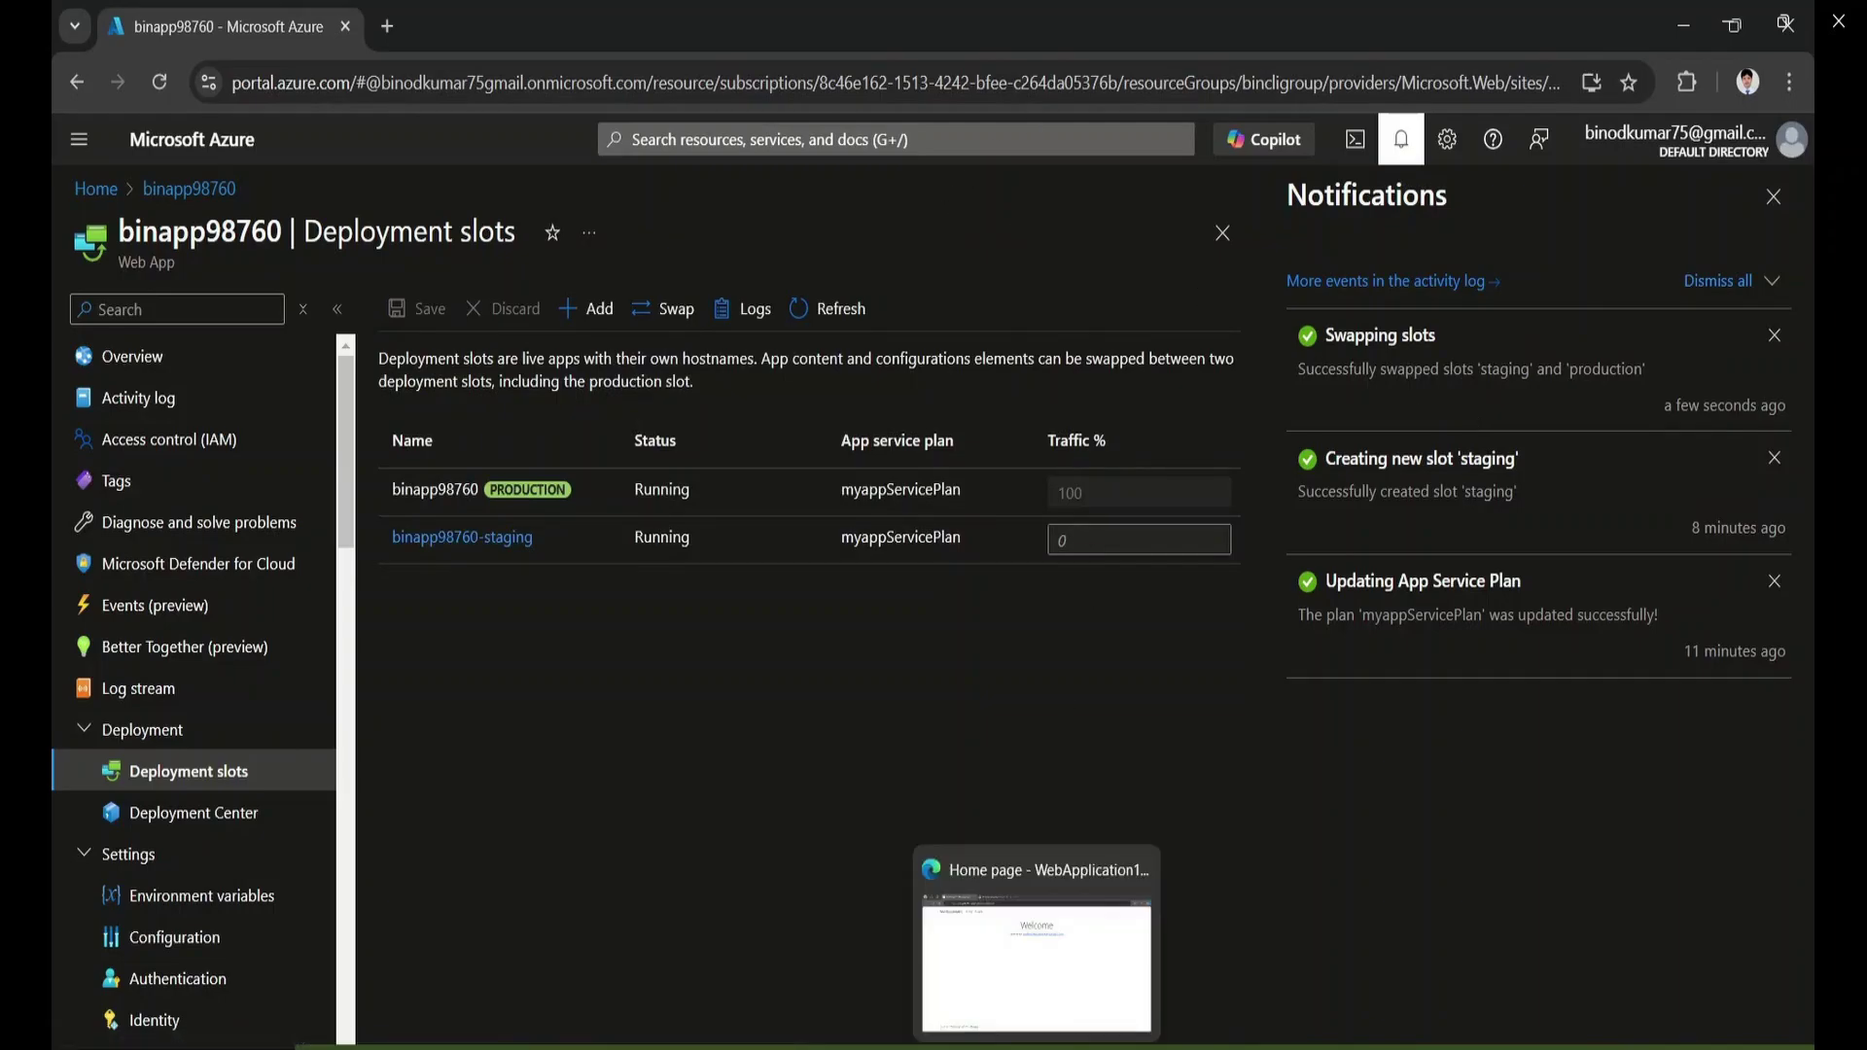
left_click(1022, 990)
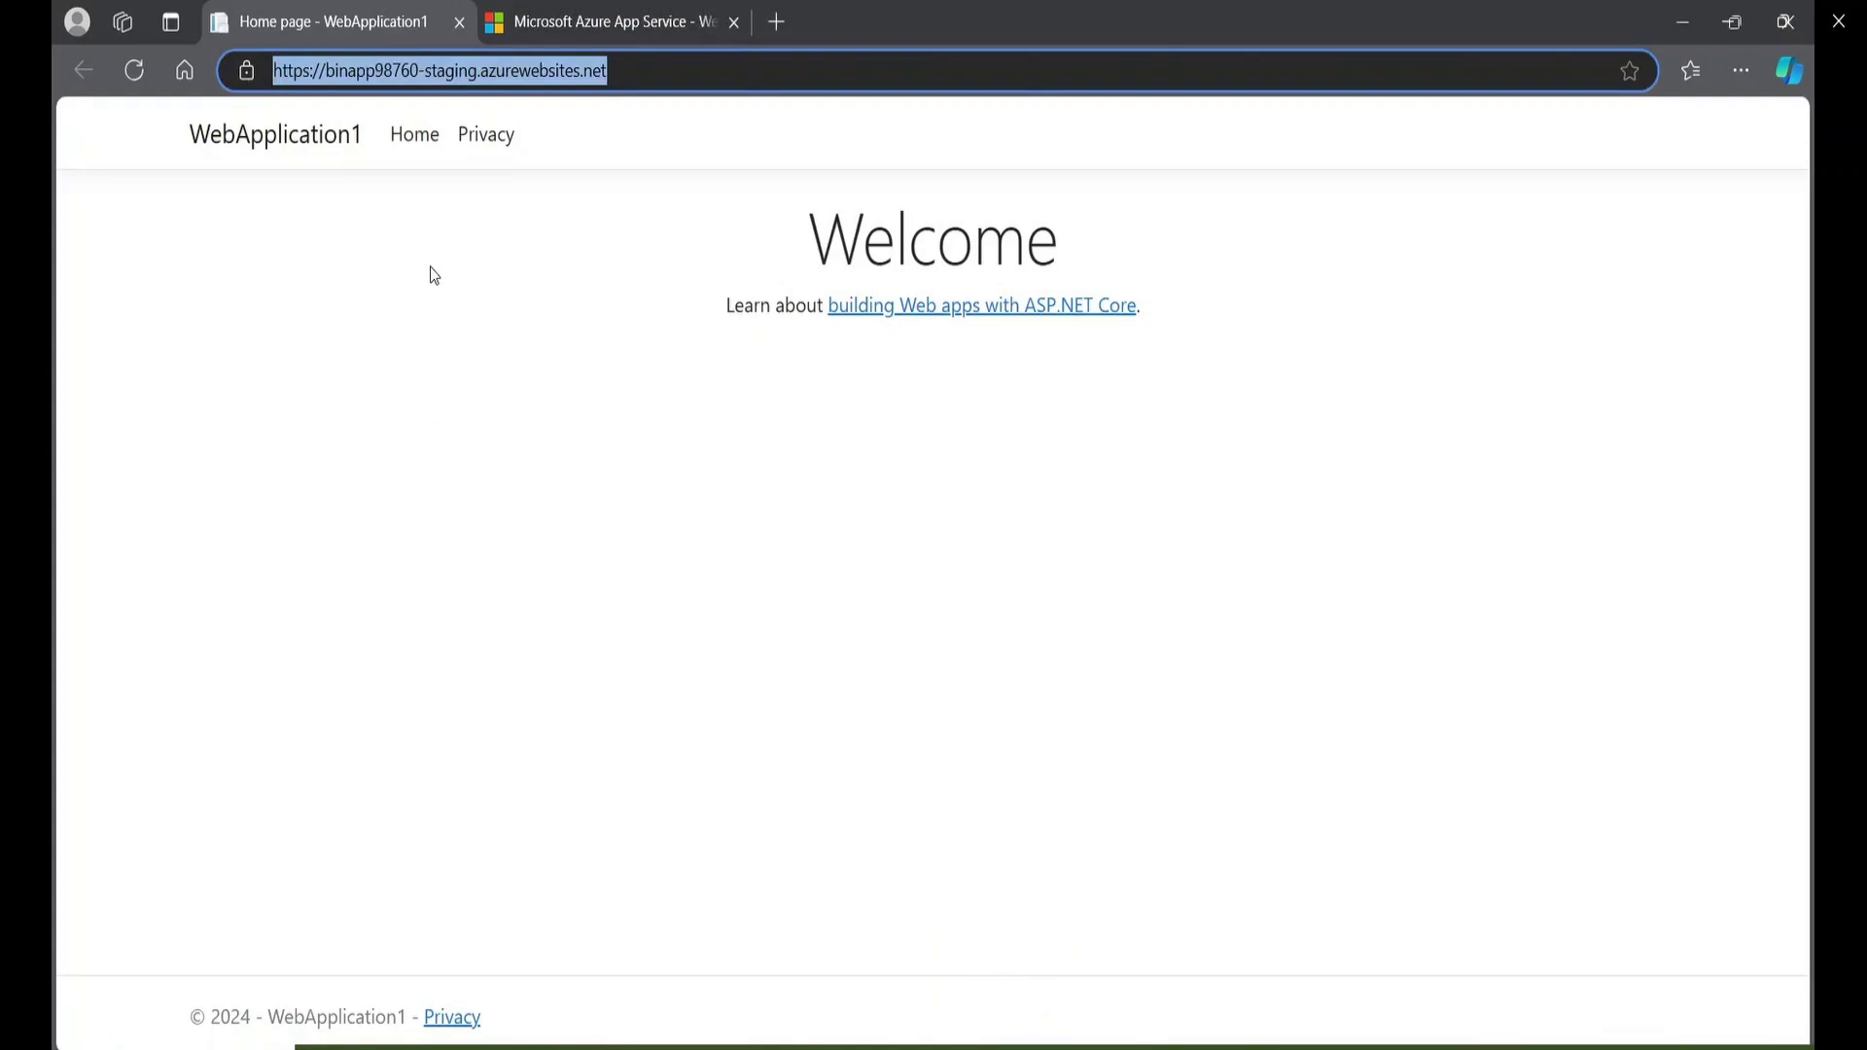
left_click(137, 73)
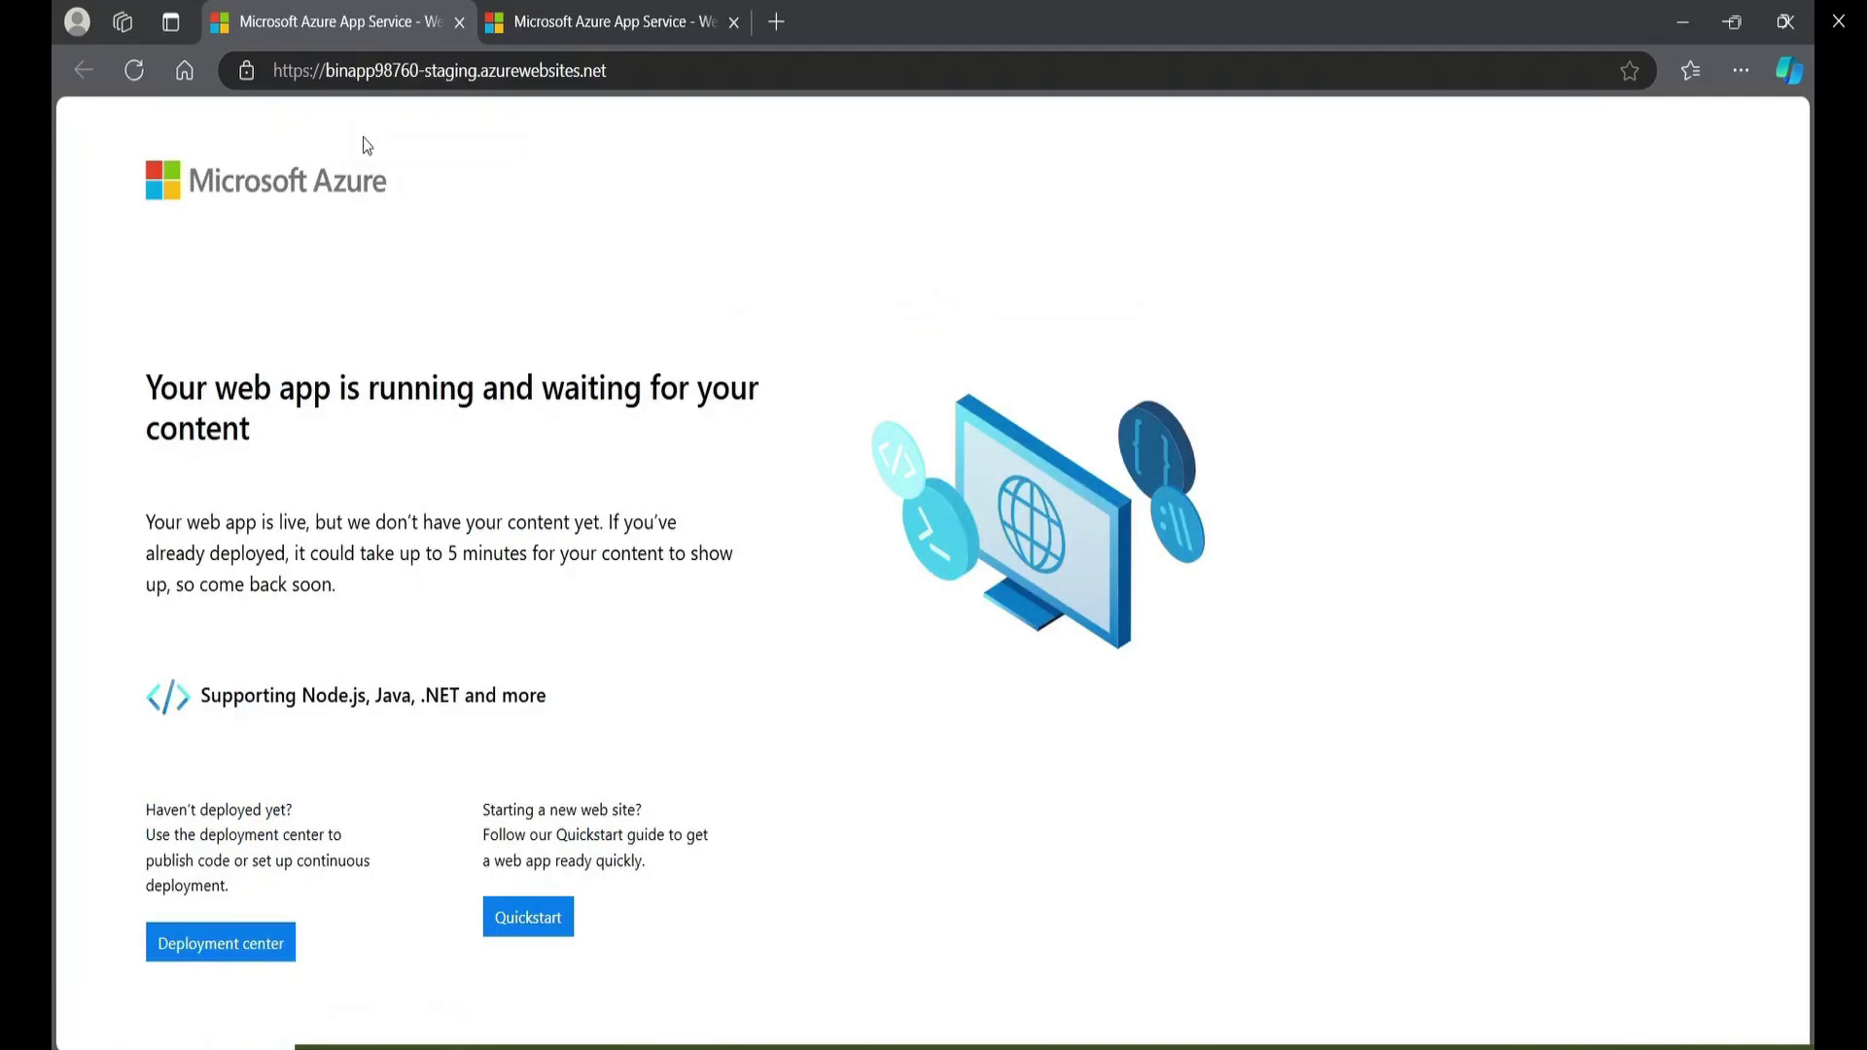
left_click(597, 24)
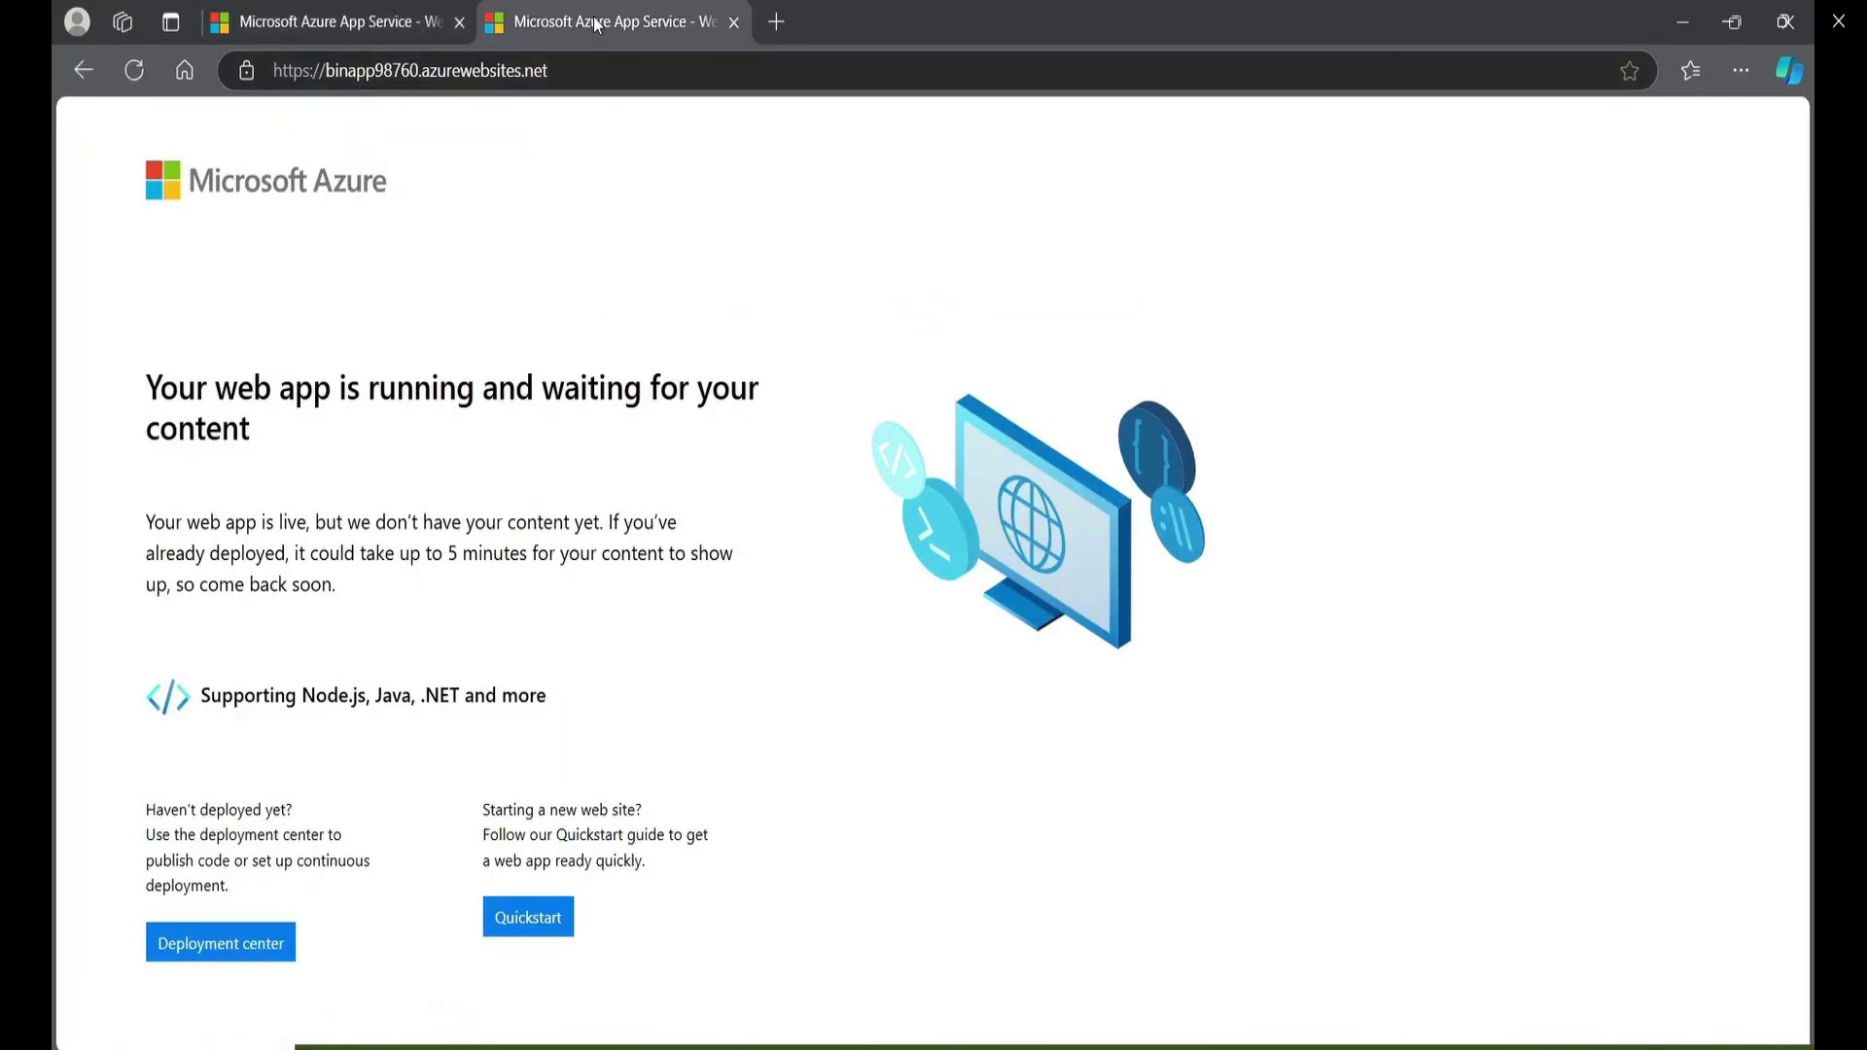
left_click(133, 70)
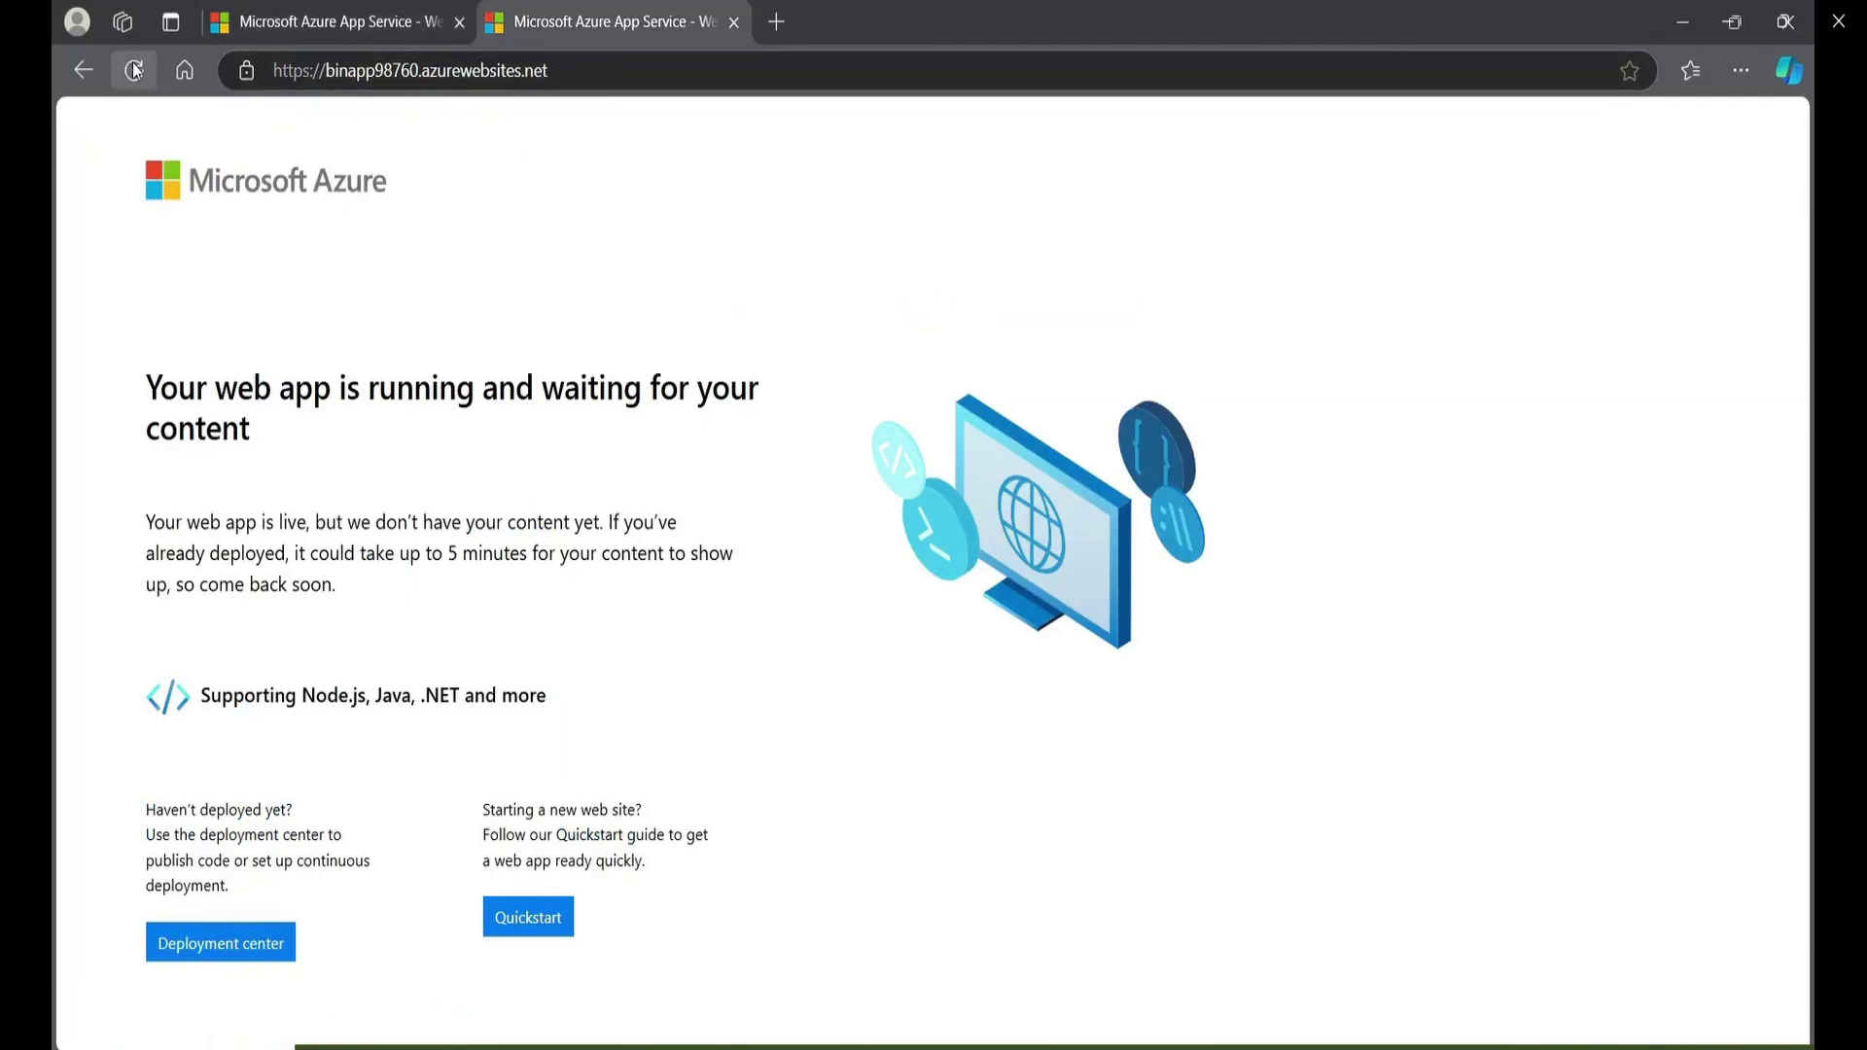